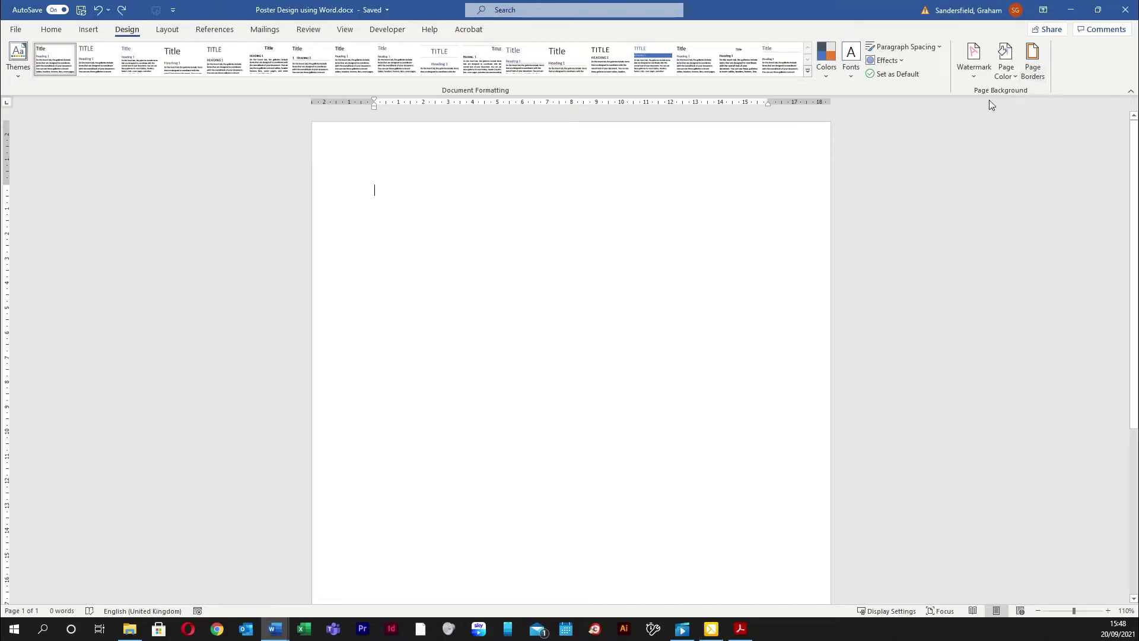
# Add a box page border to the whole document, keeping the 24 pt margins measured from the edge of page
pyautogui.click(1033, 60)
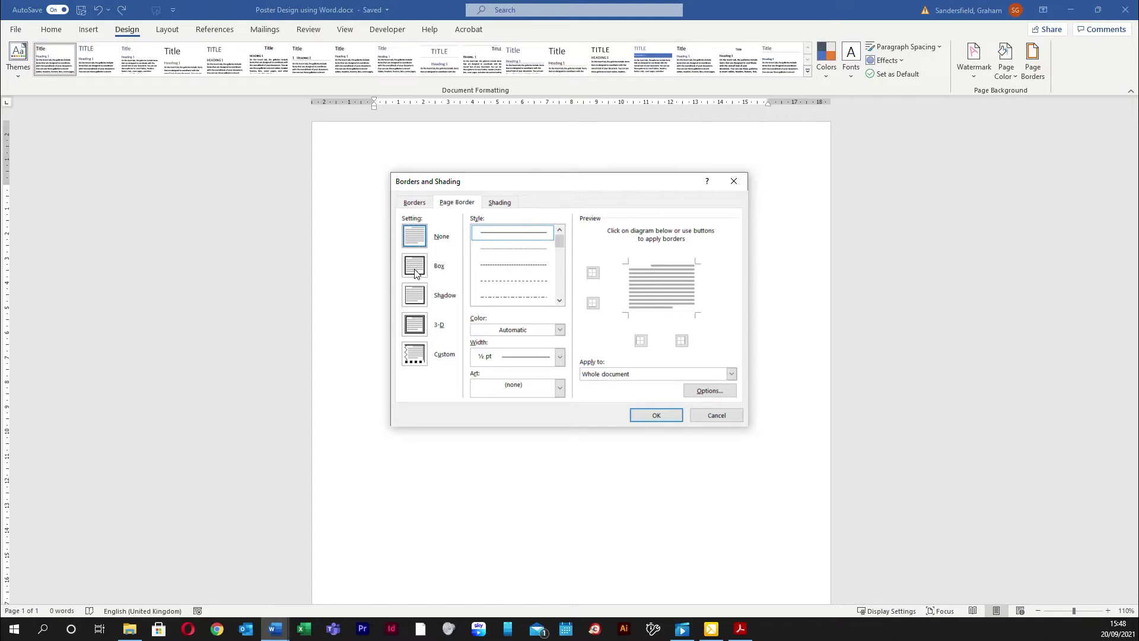
pyautogui.click(415, 273)
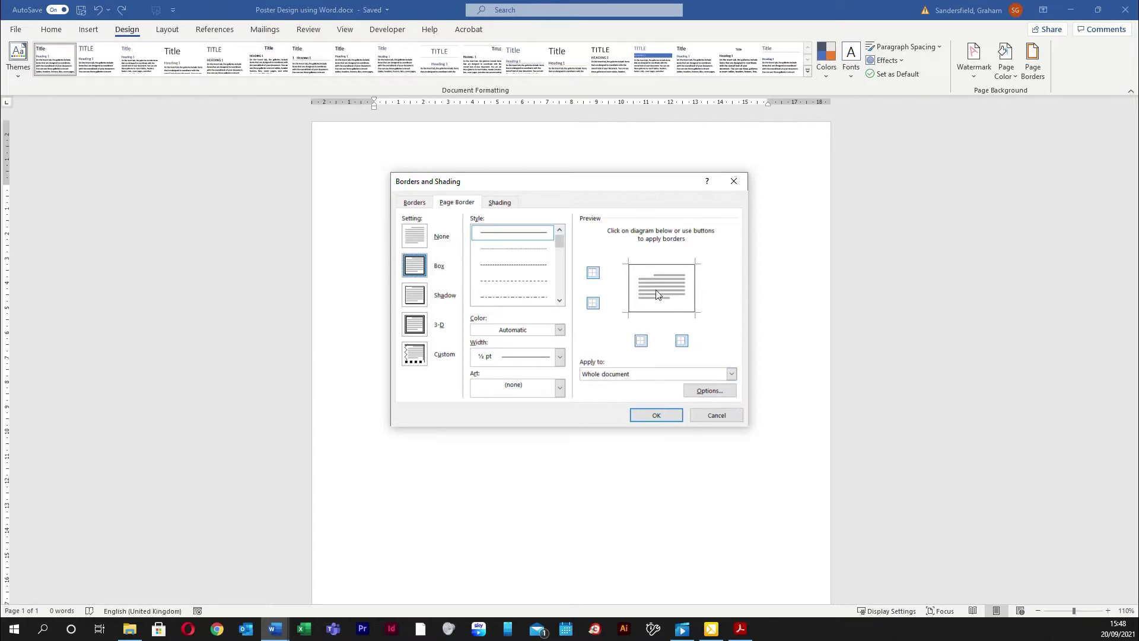
pyautogui.click(716, 391)
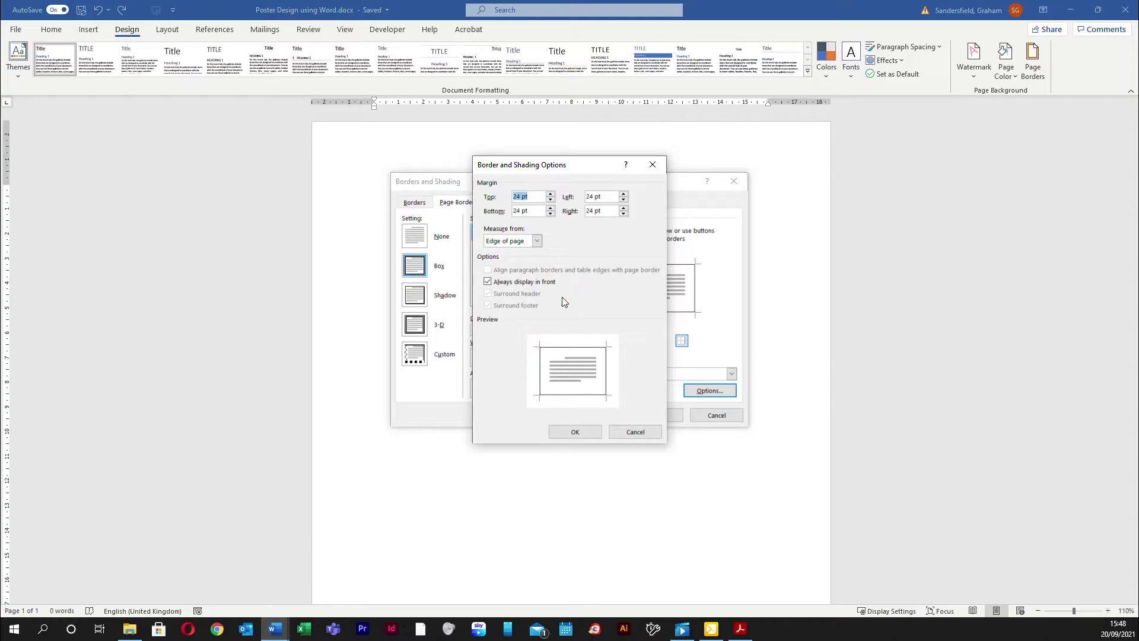
pyautogui.click(574, 432)
pyautogui.click(667, 416)
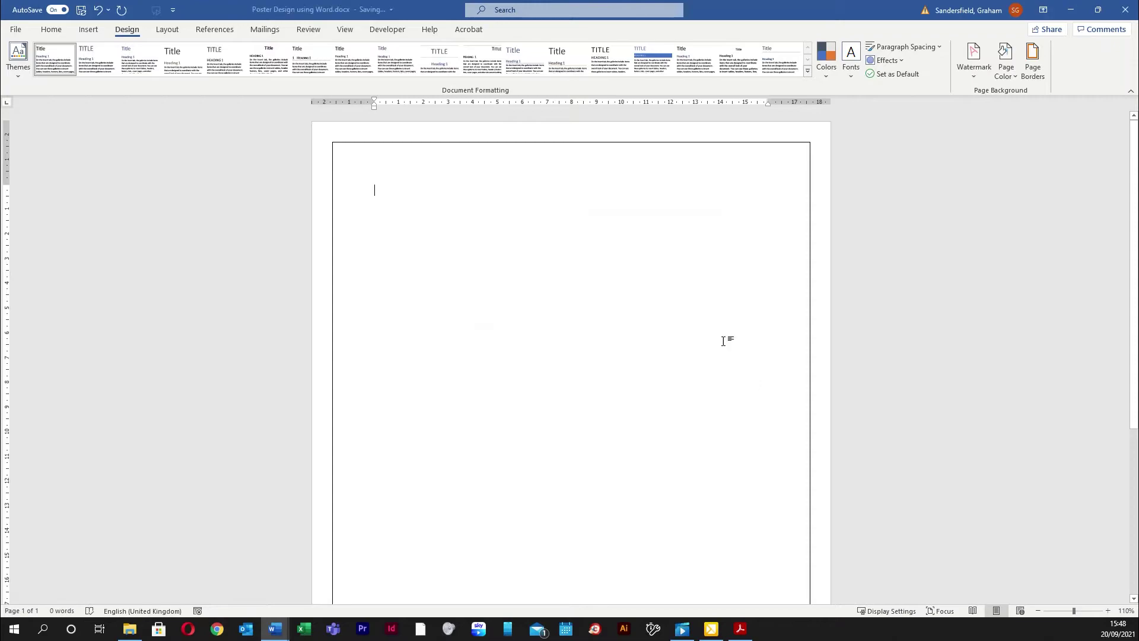
pyautogui.scroll(-5, 386, 332)
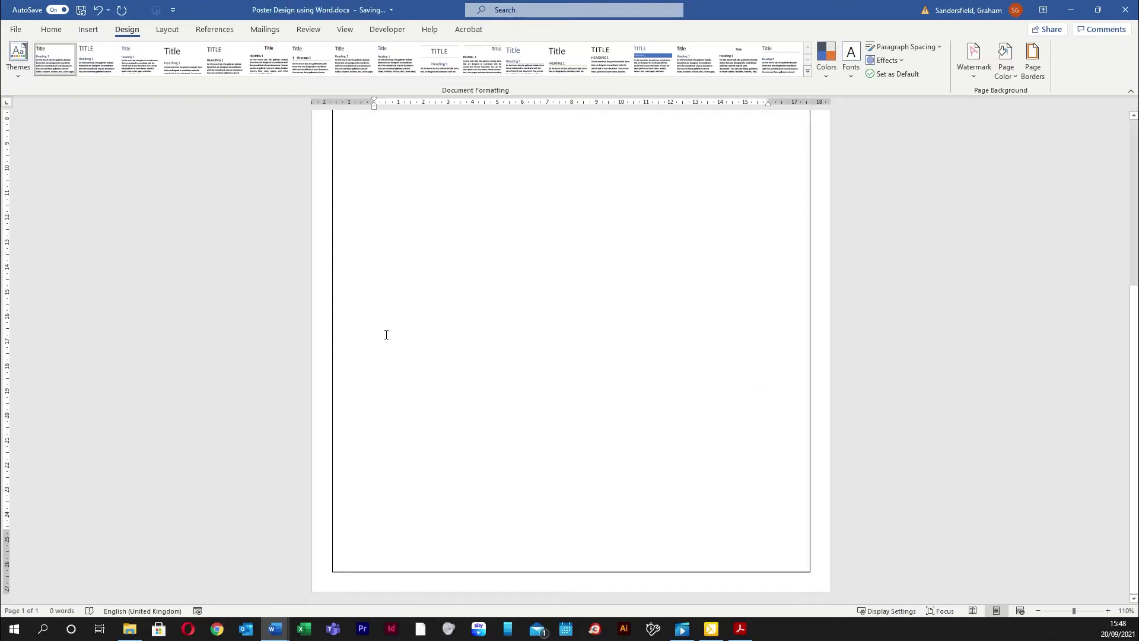
pyautogui.scroll(5, 386, 335)
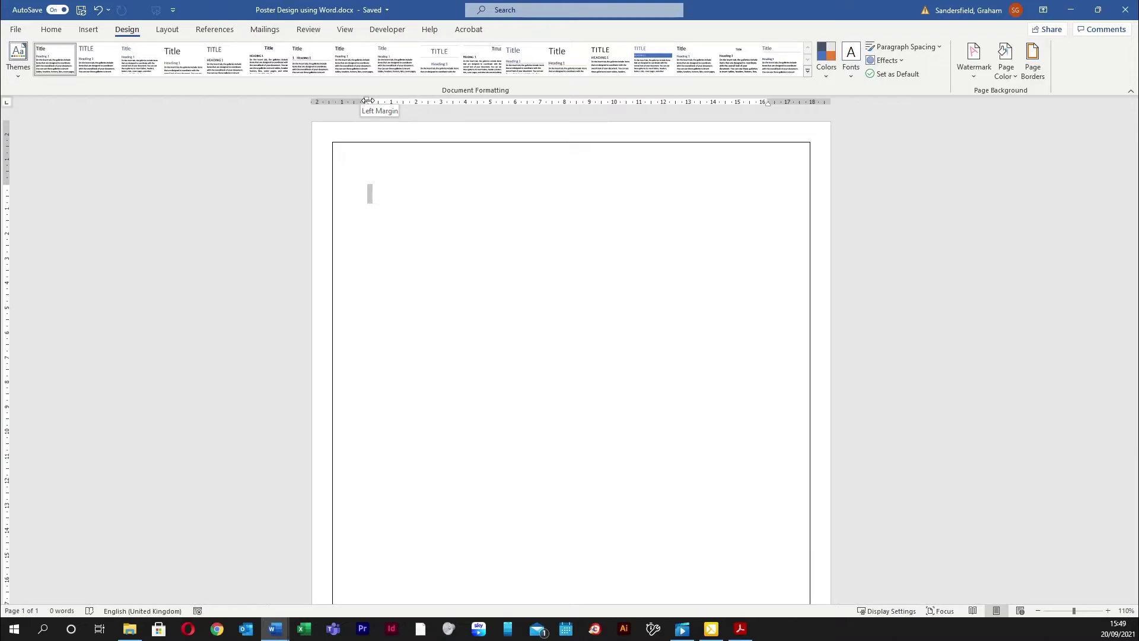
# Move the left and right page margins outward on the ruler so they line up with the page border
pyautogui.moveTo(368, 101); pyautogui.dragTo(330, 101)
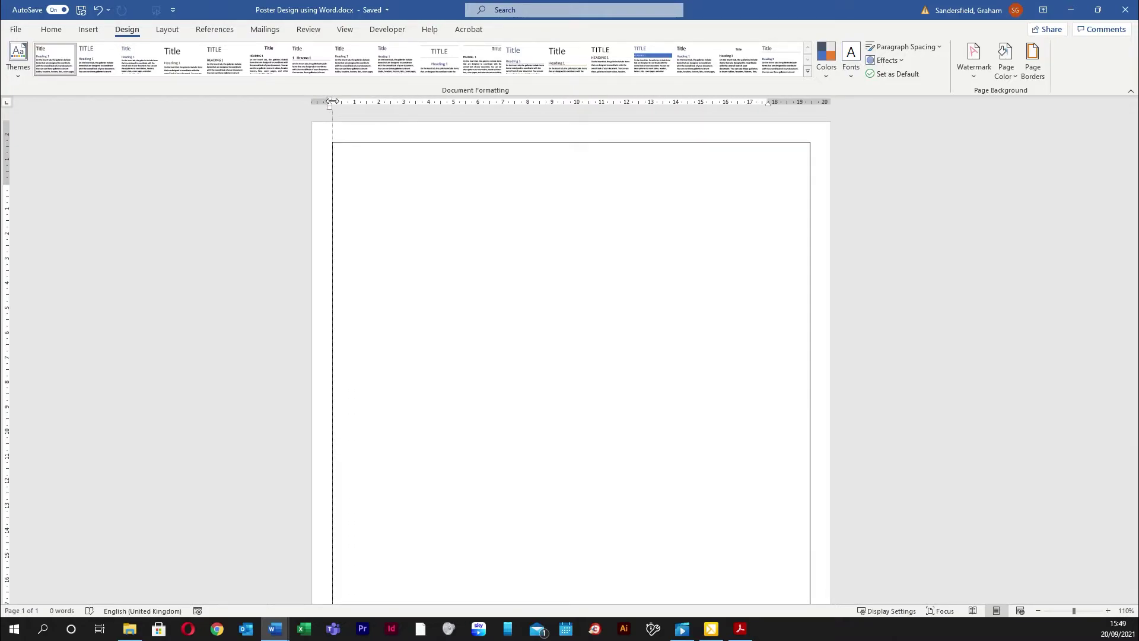
pyautogui.moveTo(330, 101); pyautogui.dragTo(332, 100)
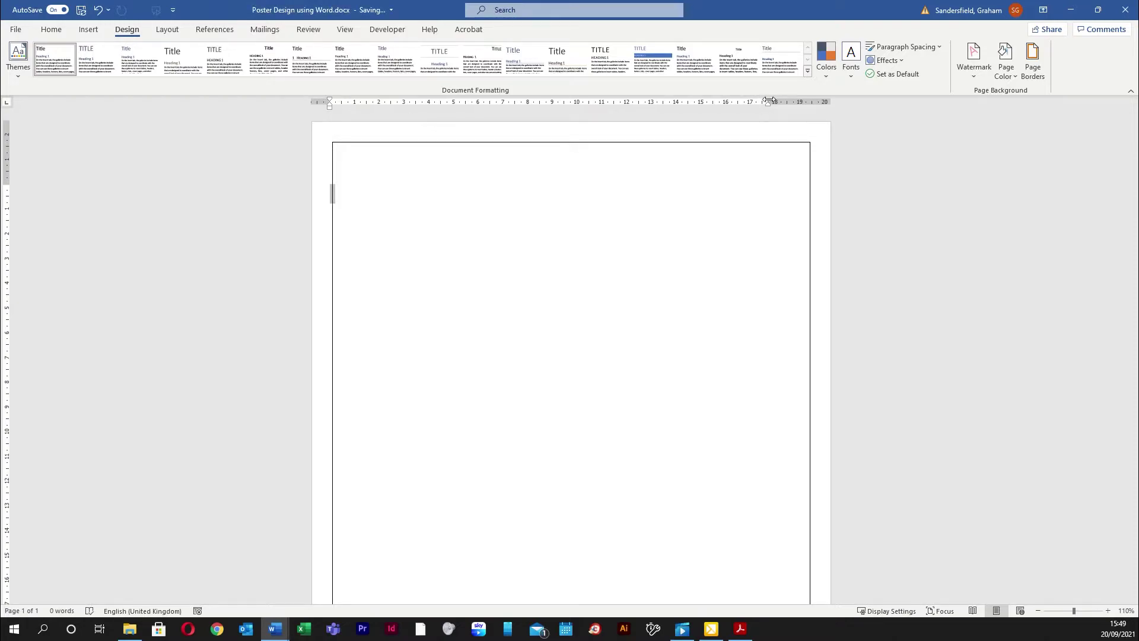
pyautogui.moveTo(769, 101); pyautogui.dragTo(810, 104)
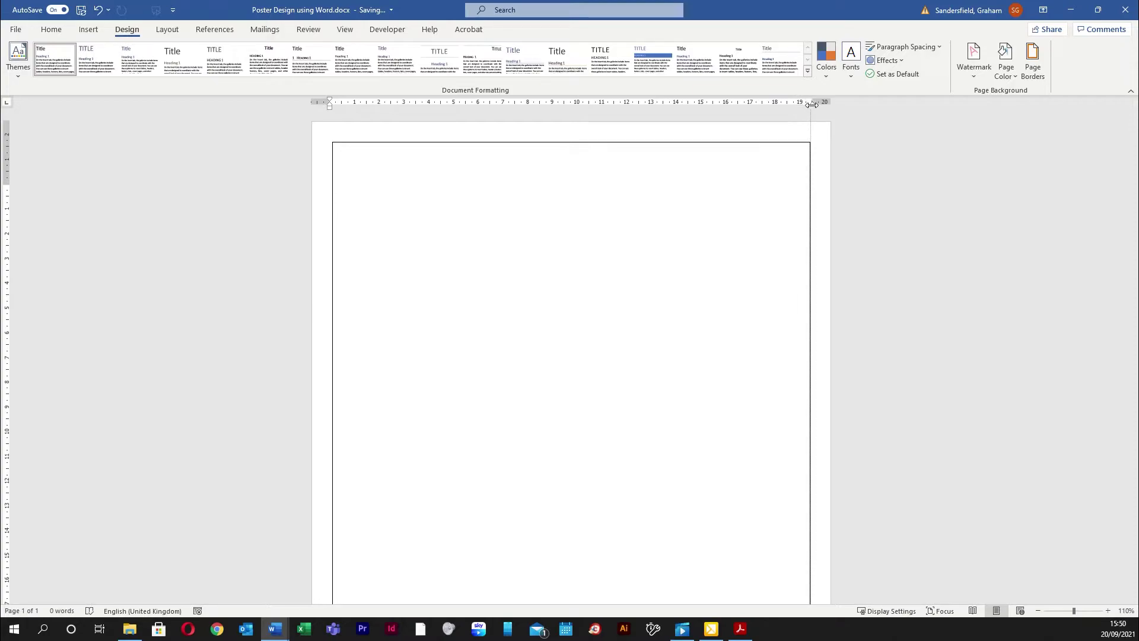
pyautogui.moveTo(811, 104); pyautogui.dragTo(812, 104)
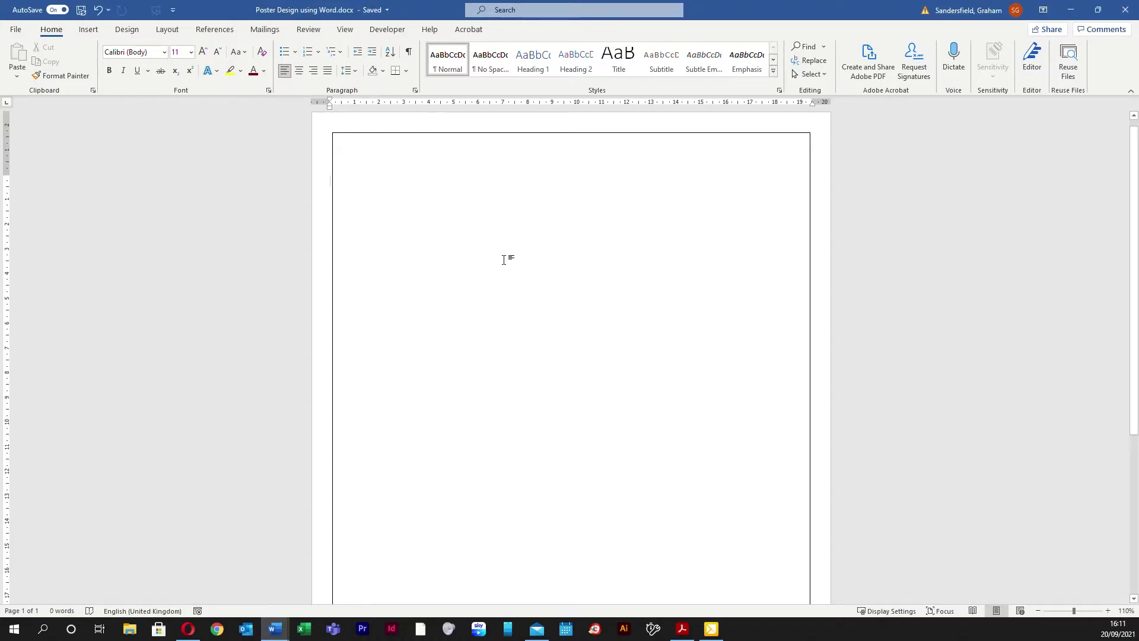
# Insert the picture IMG_0191.JPG from the device's Pictures folder
pyautogui.click(88, 30)
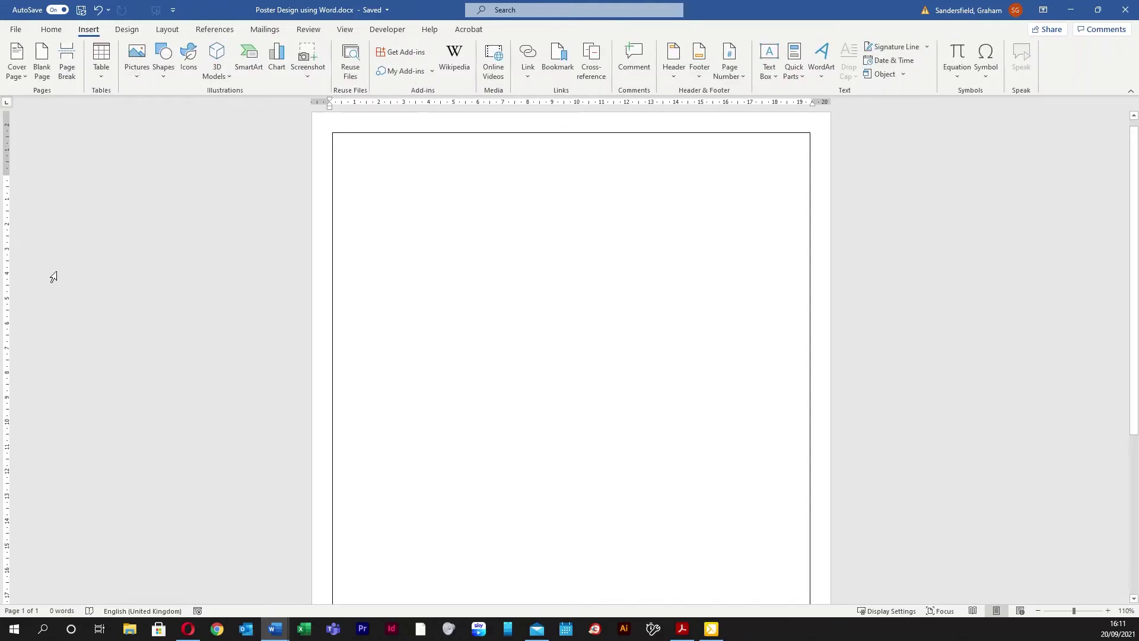
pyautogui.click(137, 63)
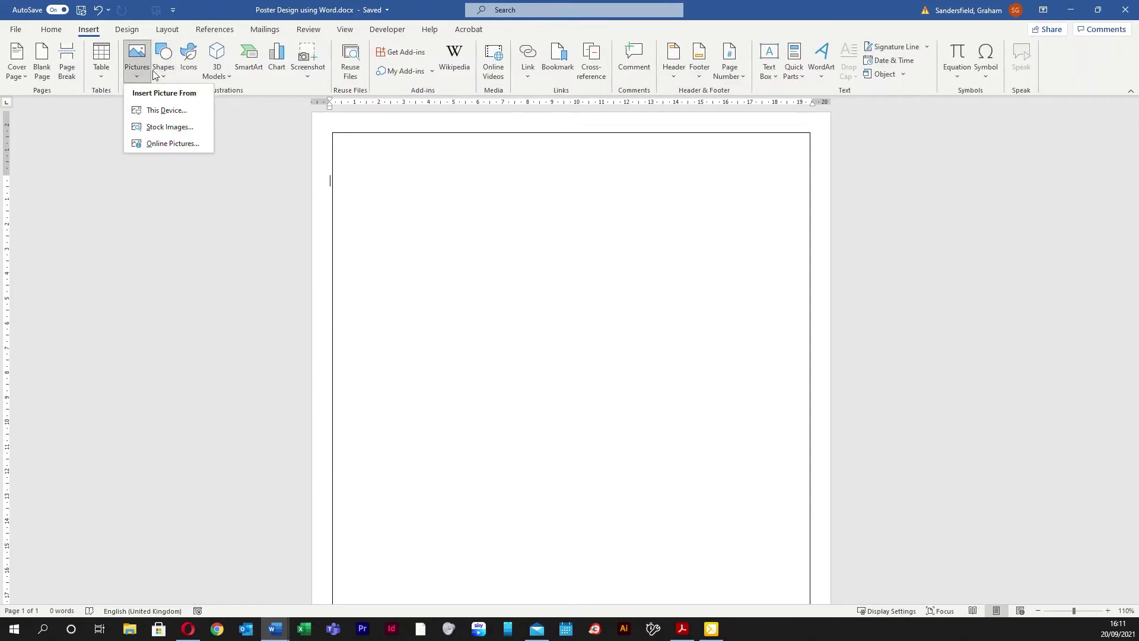
pyautogui.click(166, 112)
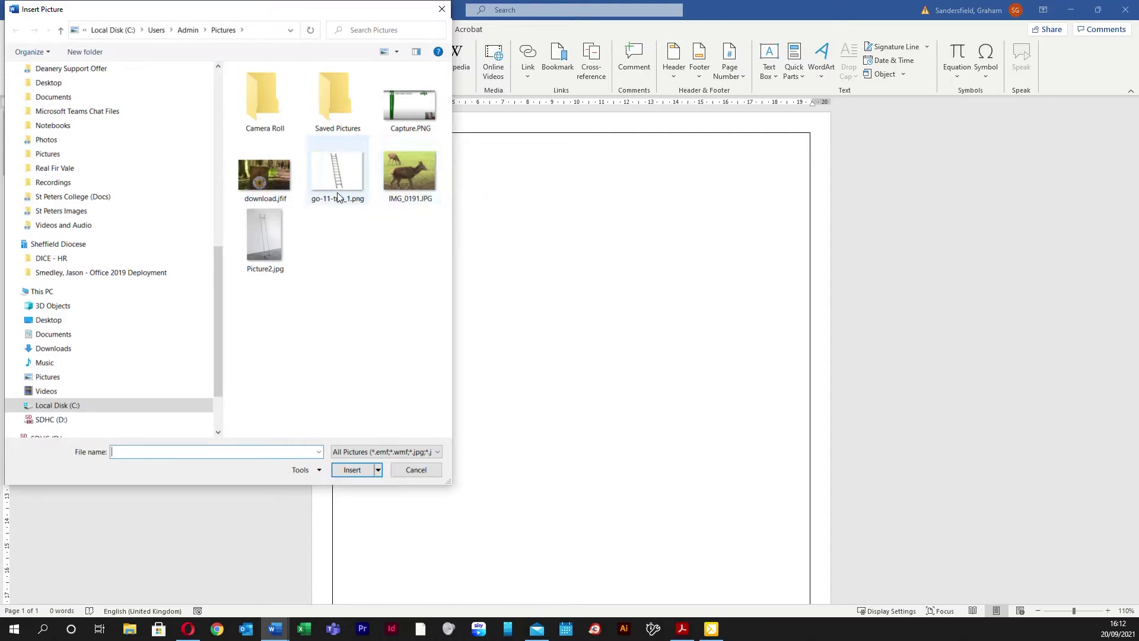
pyautogui.click(410, 175)
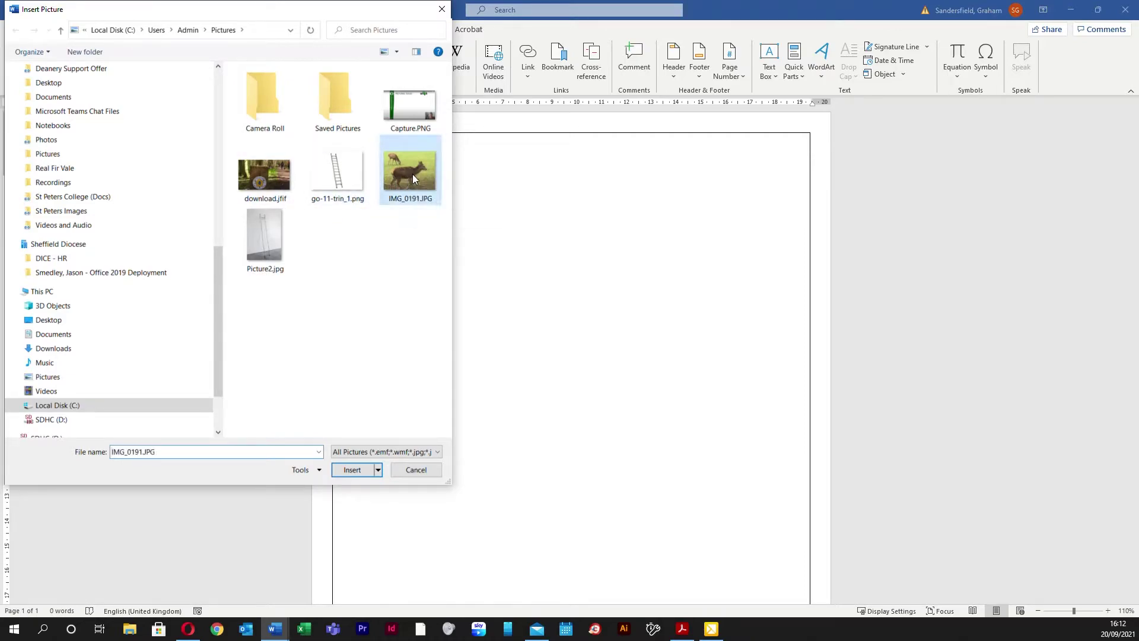
pyautogui.click(354, 469)
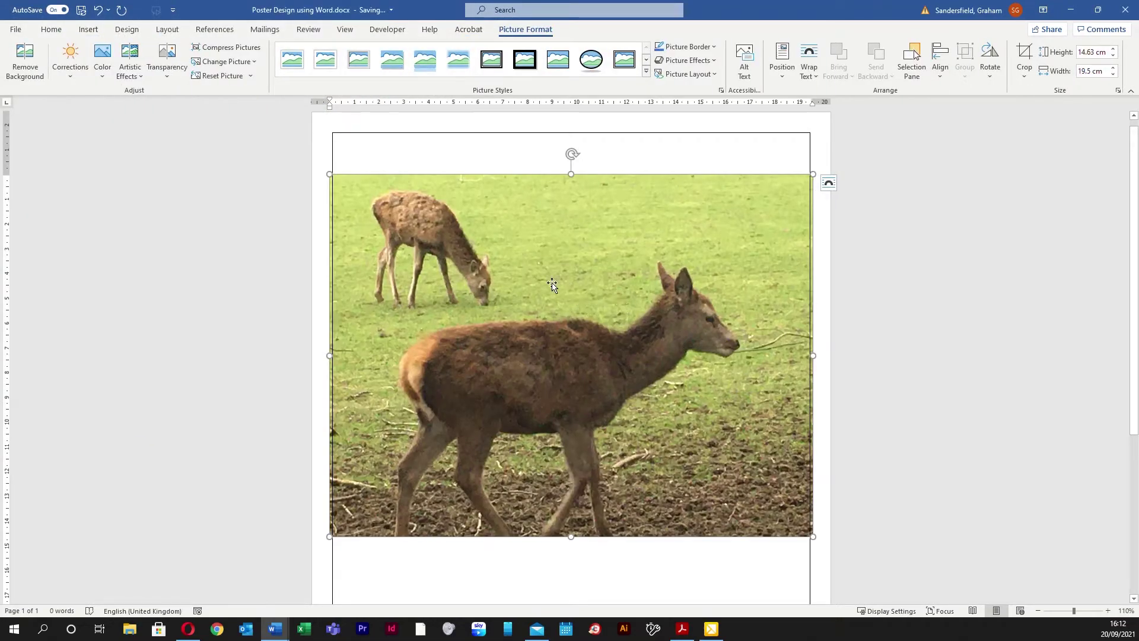
# Set the deer picture's text wrapping to In Front of Text and move it to the upper-left corner of the page border
pyautogui.moveTo(576, 346); pyautogui.dragTo(603, 284)
pyautogui.click(814, 79)
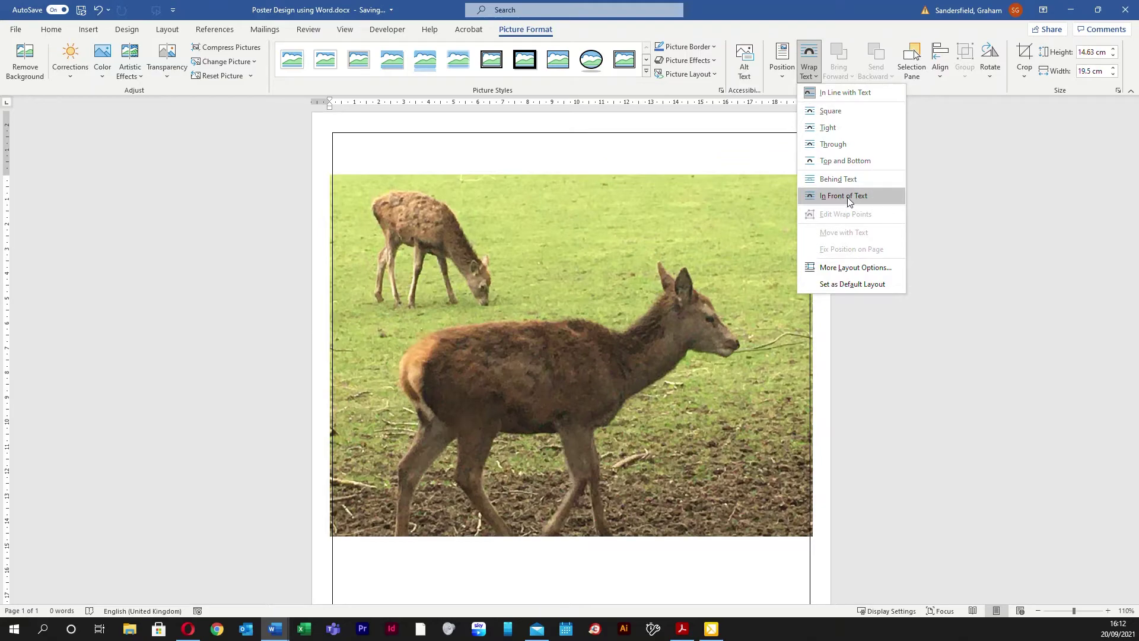
pyautogui.click(844, 197)
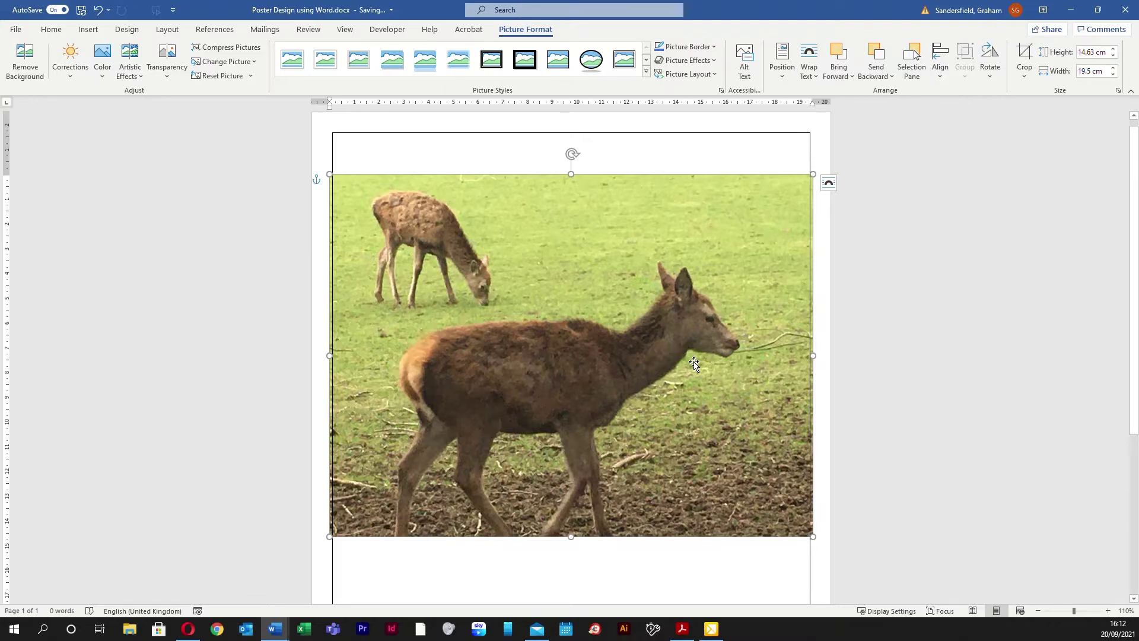
pyautogui.moveTo(676, 365); pyautogui.dragTo(680, 323)
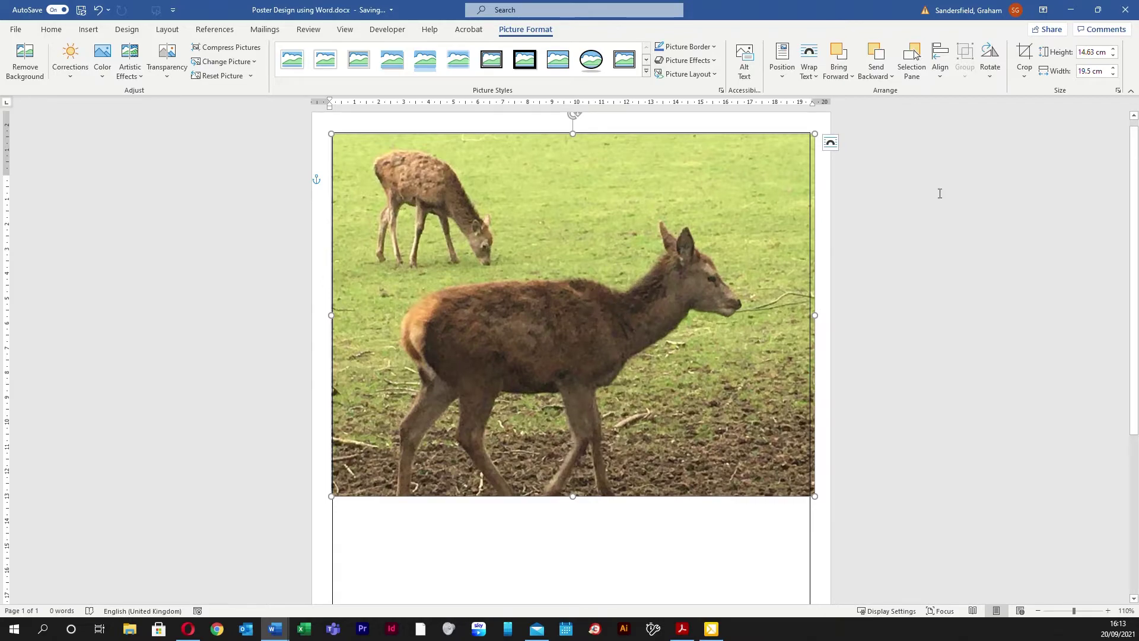
# Crop the deer picture to about 16.34 cm wide with the image shifted left, and scale it to about 13.9 by 15.53 cm
pyautogui.click(1024, 64)
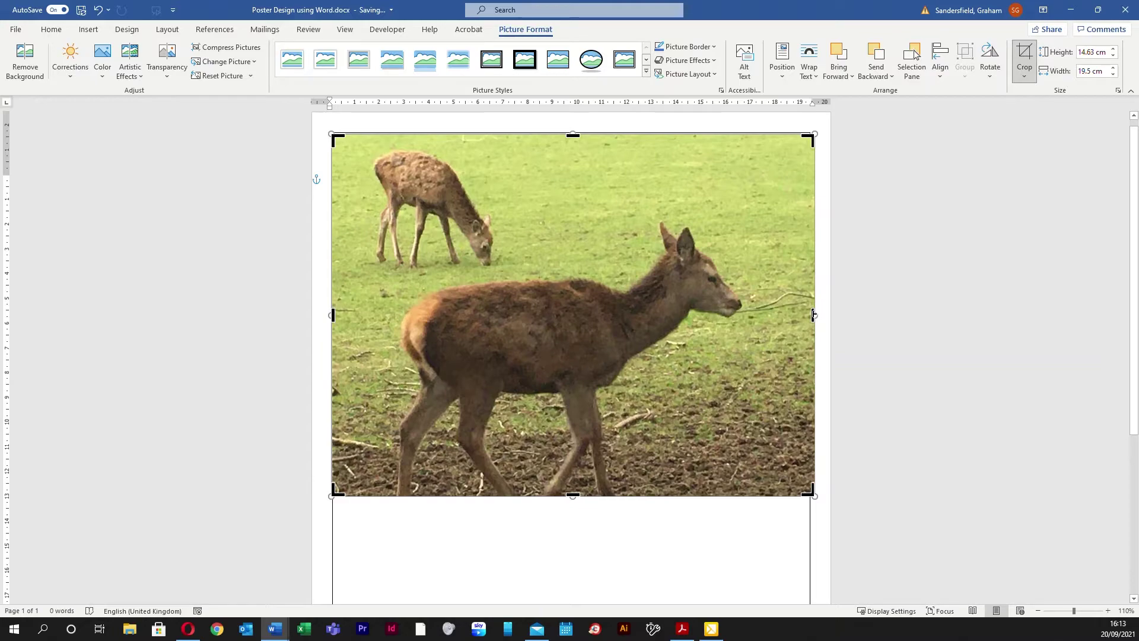
pyautogui.moveTo(813, 314); pyautogui.dragTo(735, 309)
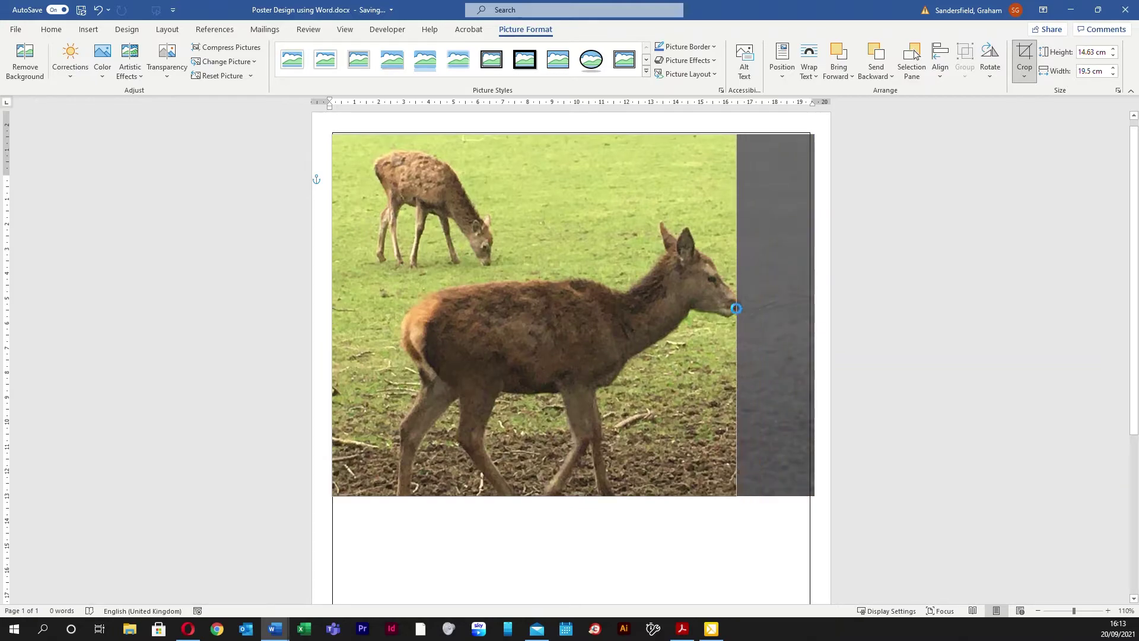
pyautogui.moveTo(487, 322); pyautogui.dragTo(435, 321)
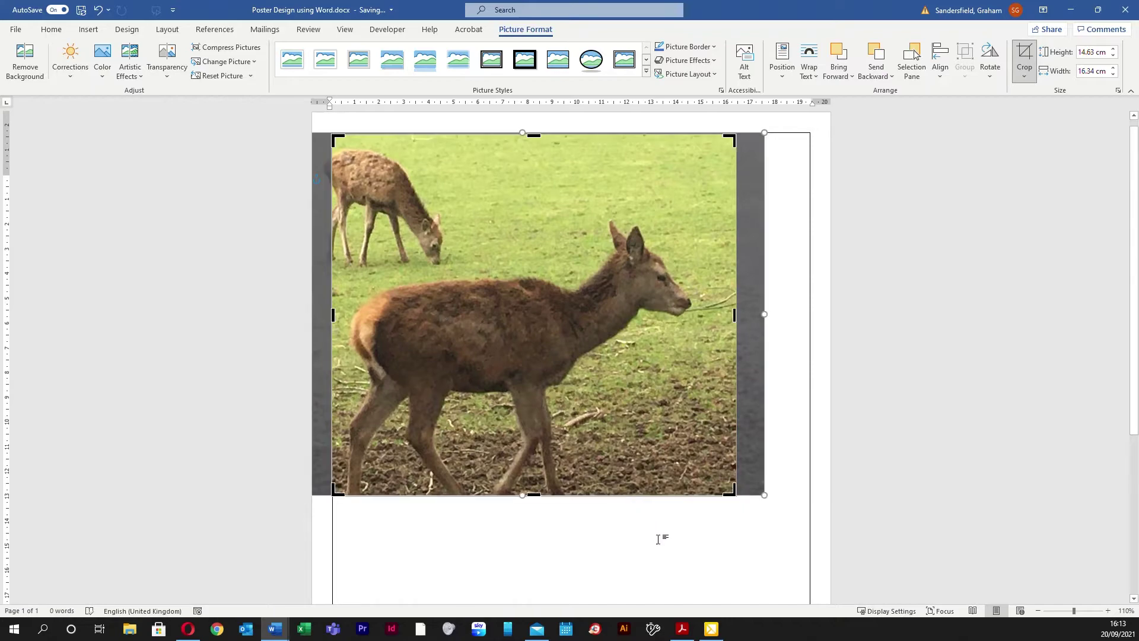
pyautogui.click(771, 541)
pyautogui.click(677, 464)
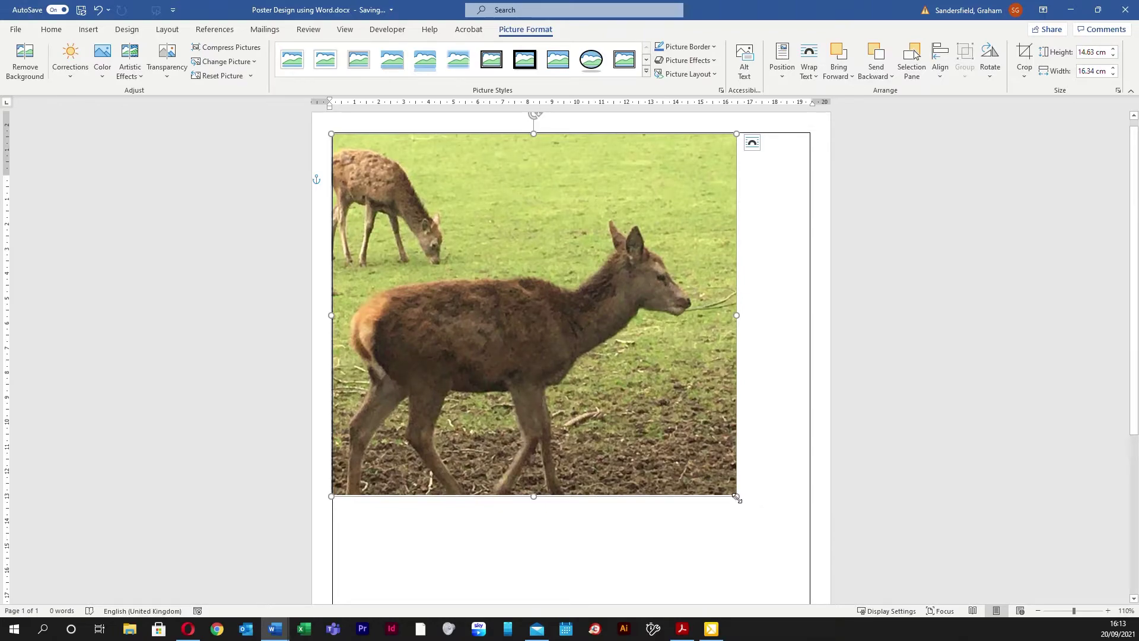
pyautogui.moveTo(736, 497); pyautogui.dragTo(705, 481)
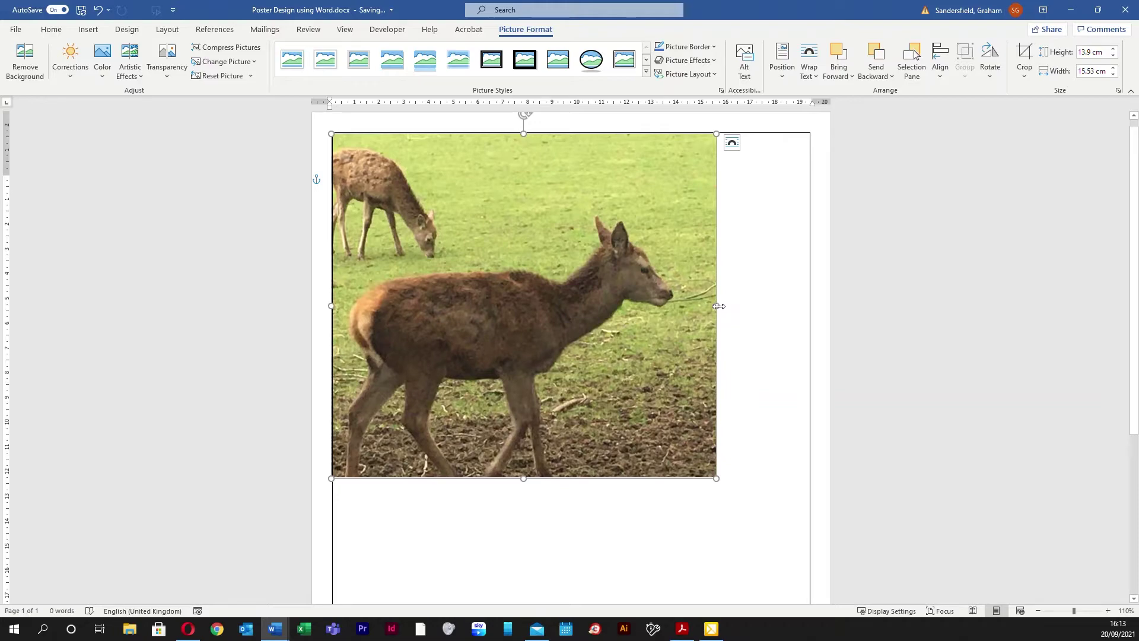
# Try stretching the deer picture to about 10.85 cm wide and 17.49 cm high, and undo both changes
pyautogui.moveTo(719, 306); pyautogui.dragTo(601, 306)
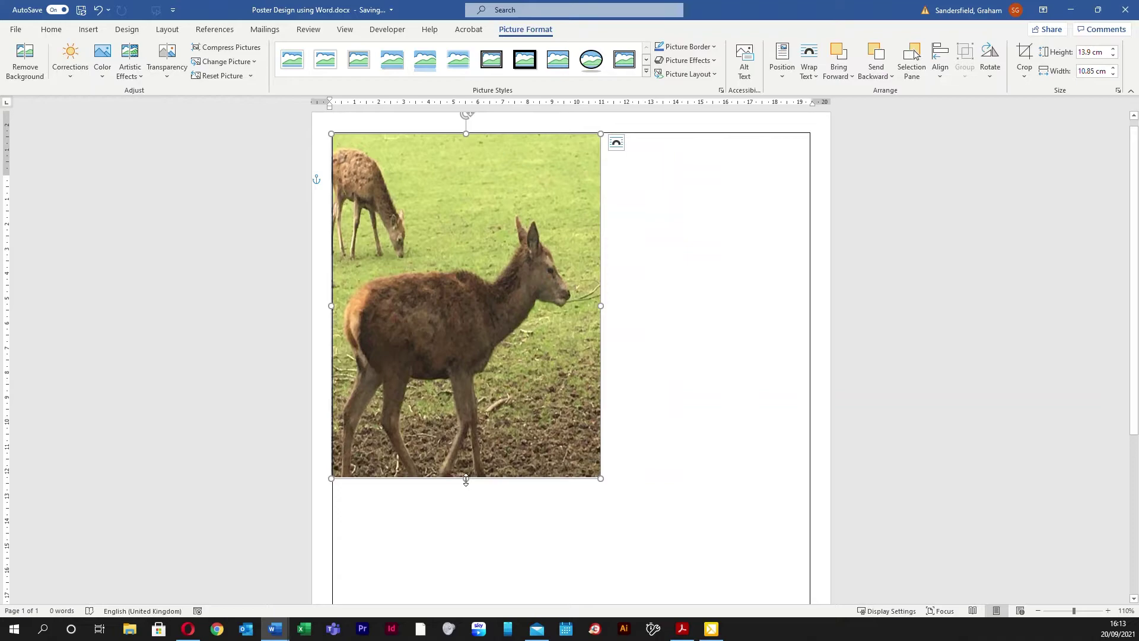
pyautogui.moveTo(465, 478); pyautogui.dragTo(463, 567)
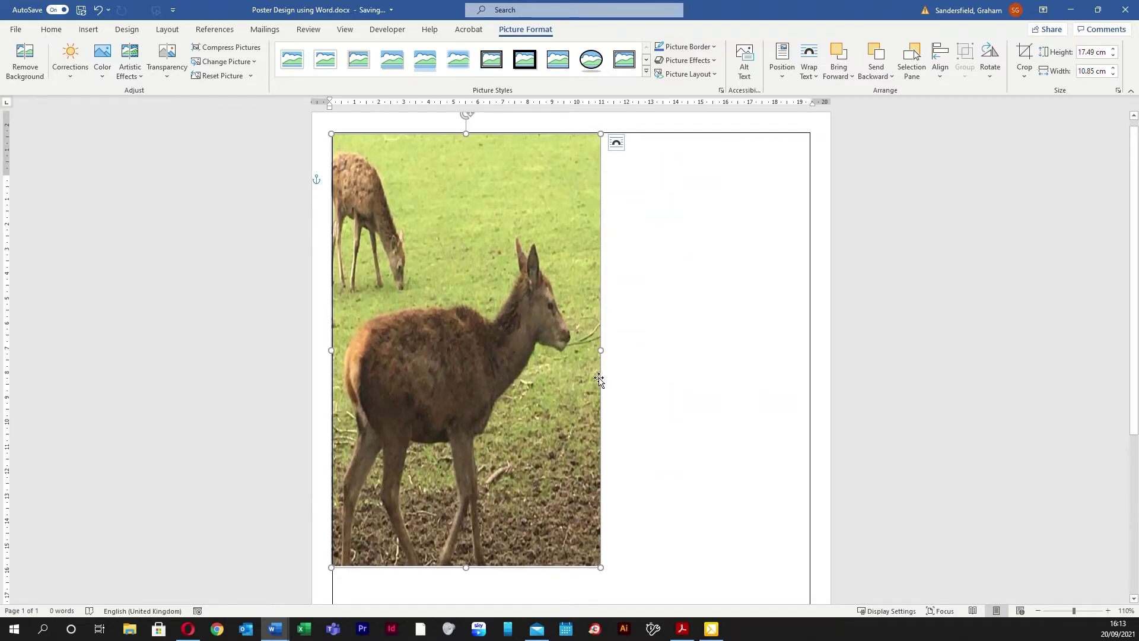
pyautogui.hotkey('ctrl', 'z')
pyautogui.hotkey('ctrl', 'z')
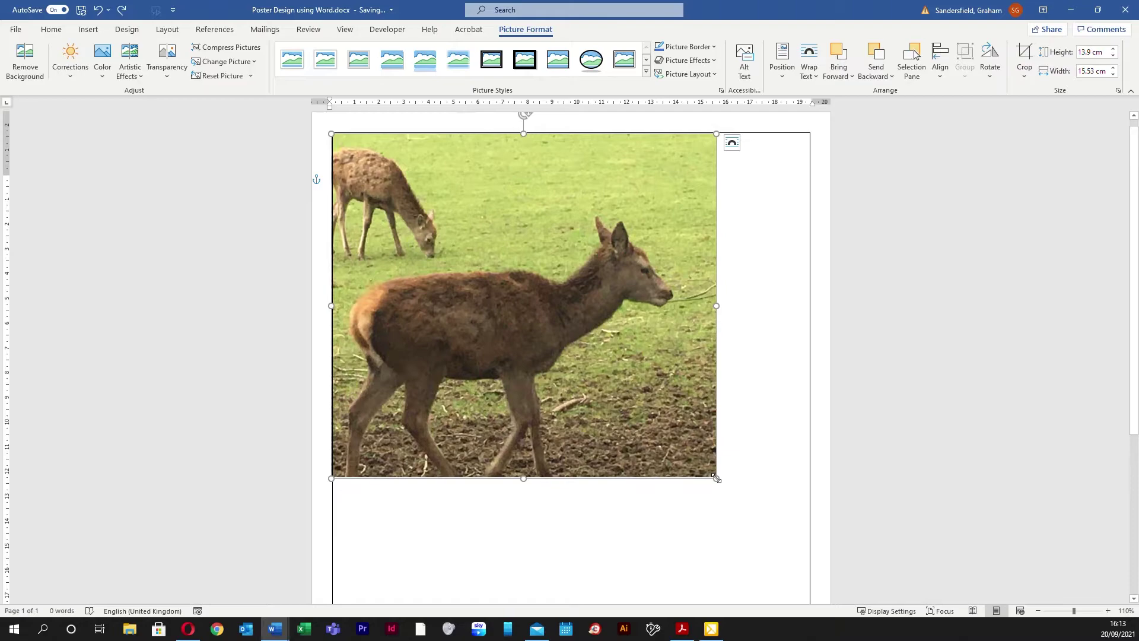
# Scale the deer picture proportionally to about 10.36 by 11.57 cm and move it to the upper-right corner of the page border
pyautogui.moveTo(716, 479); pyautogui.dragTo(618, 391)
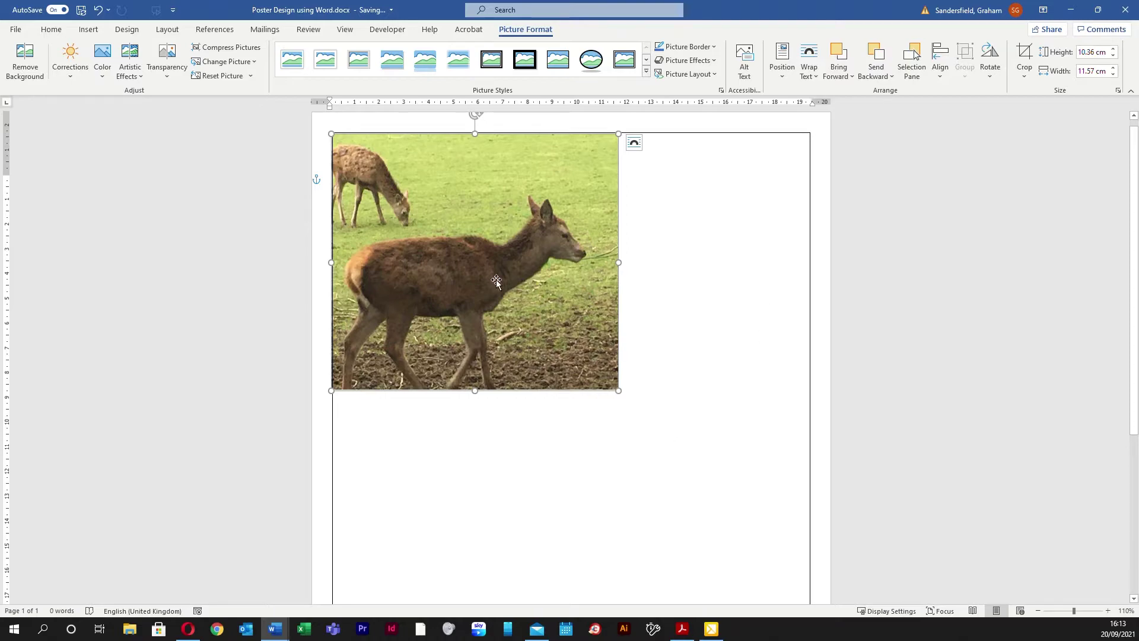
pyautogui.moveTo(474, 288); pyautogui.dragTo(666, 289)
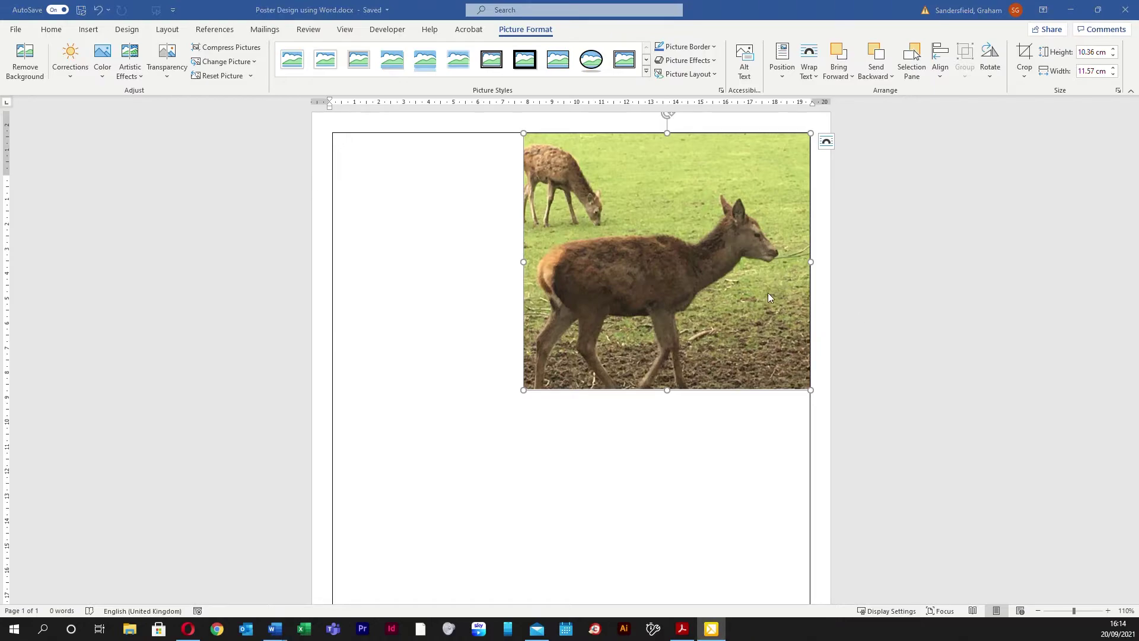
# Replace the deer picture with the copied city skyline picture and position it along the top of the page border
pyautogui.press('Delete')
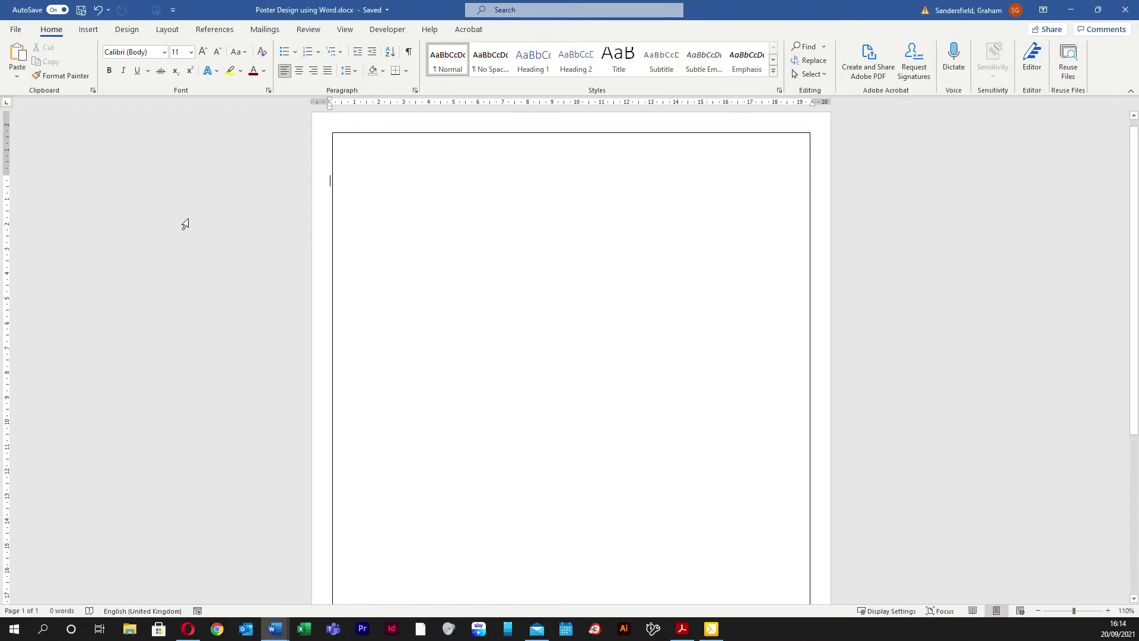
pyautogui.hotkey('ctrl', 'v')
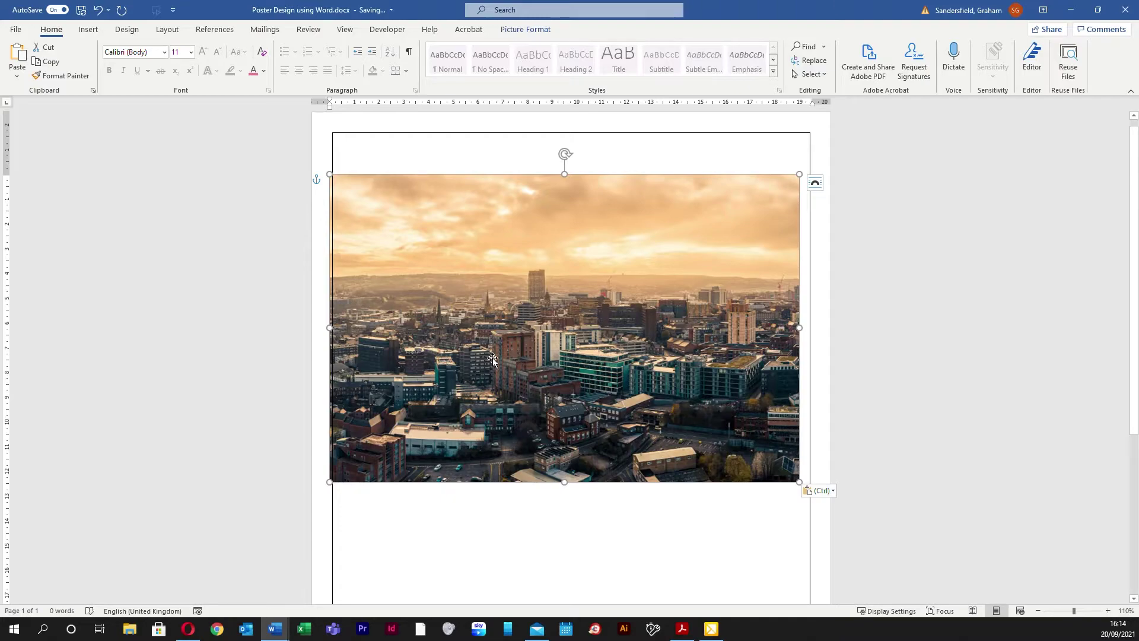
pyautogui.moveTo(480, 359); pyautogui.dragTo(481, 319)
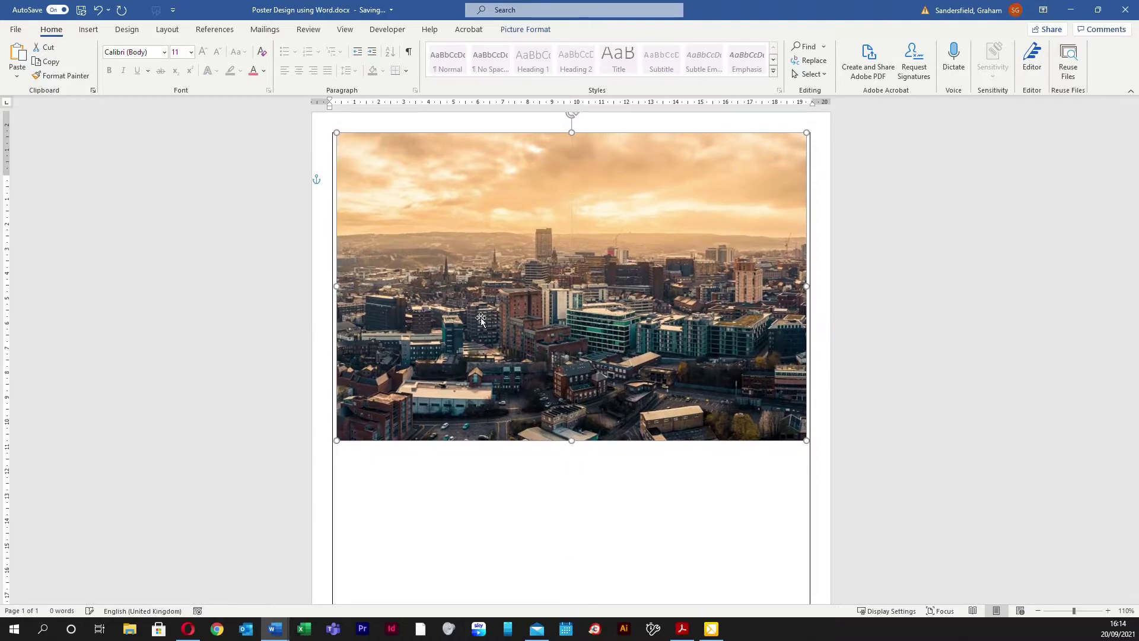
pyautogui.moveTo(591, 343); pyautogui.dragTo(578, 338)
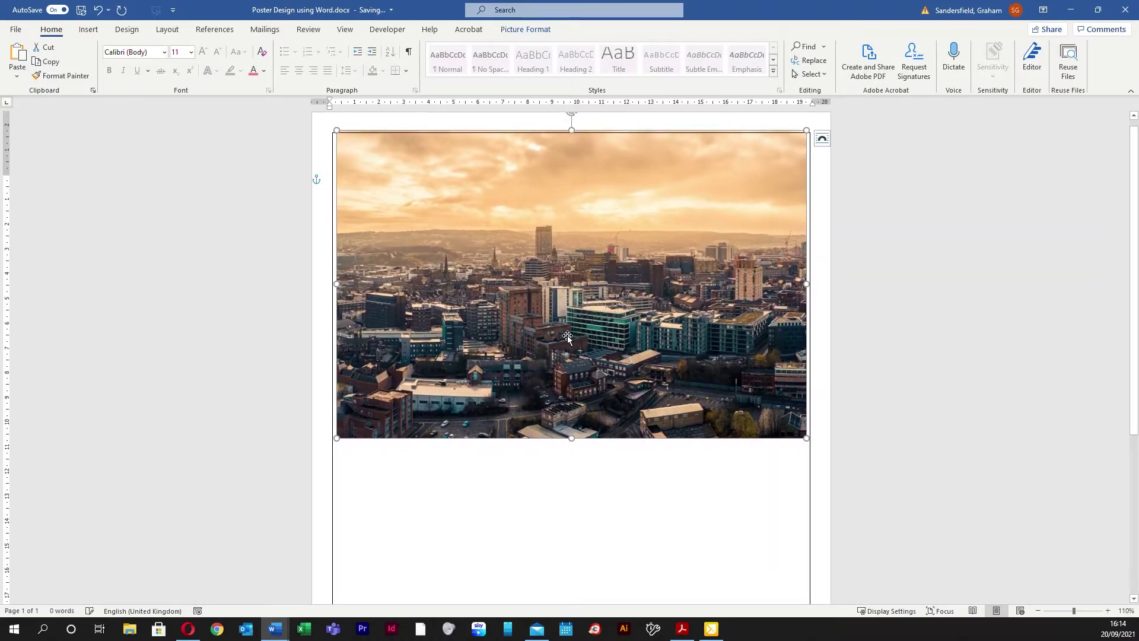
pyautogui.rightClick(498, 330)
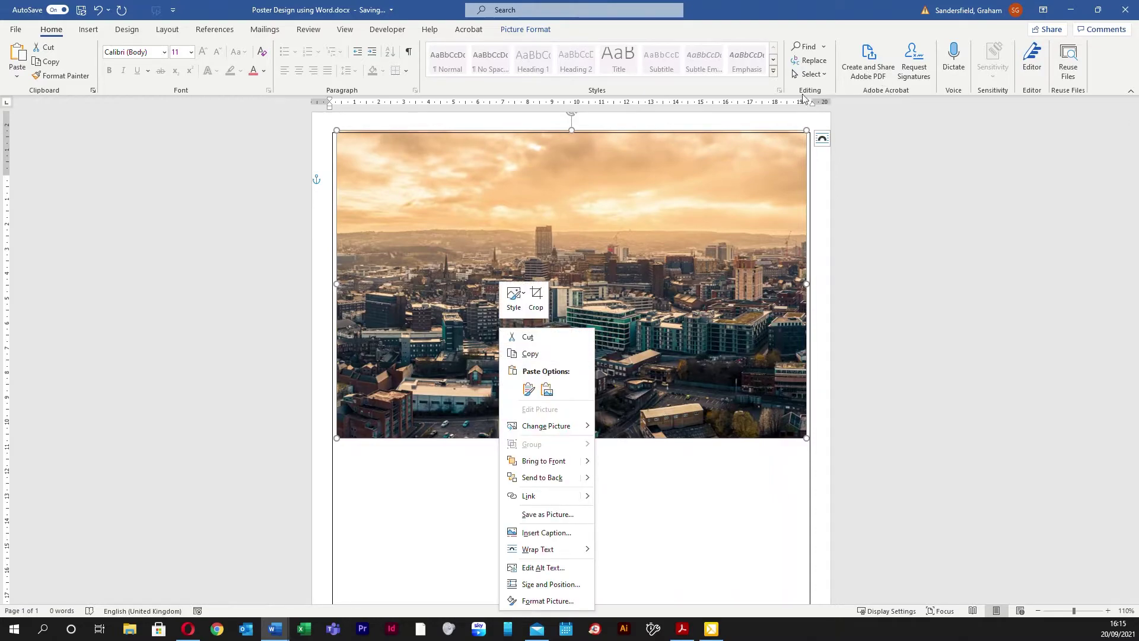
pyautogui.click(673, 238)
pyautogui.click(513, 30)
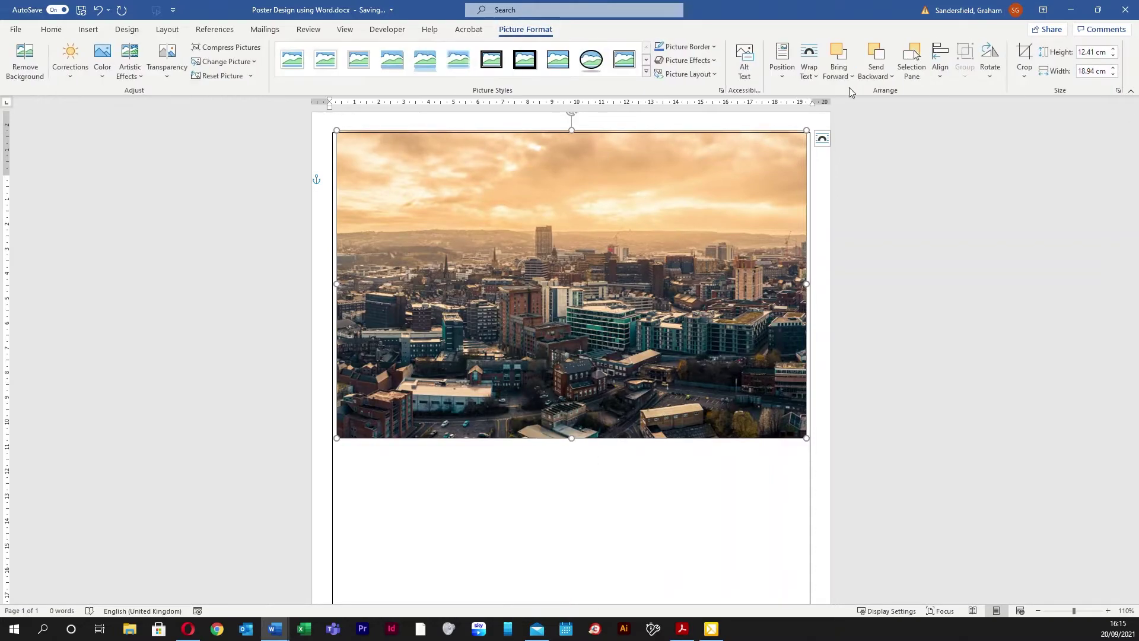
pyautogui.click(811, 69)
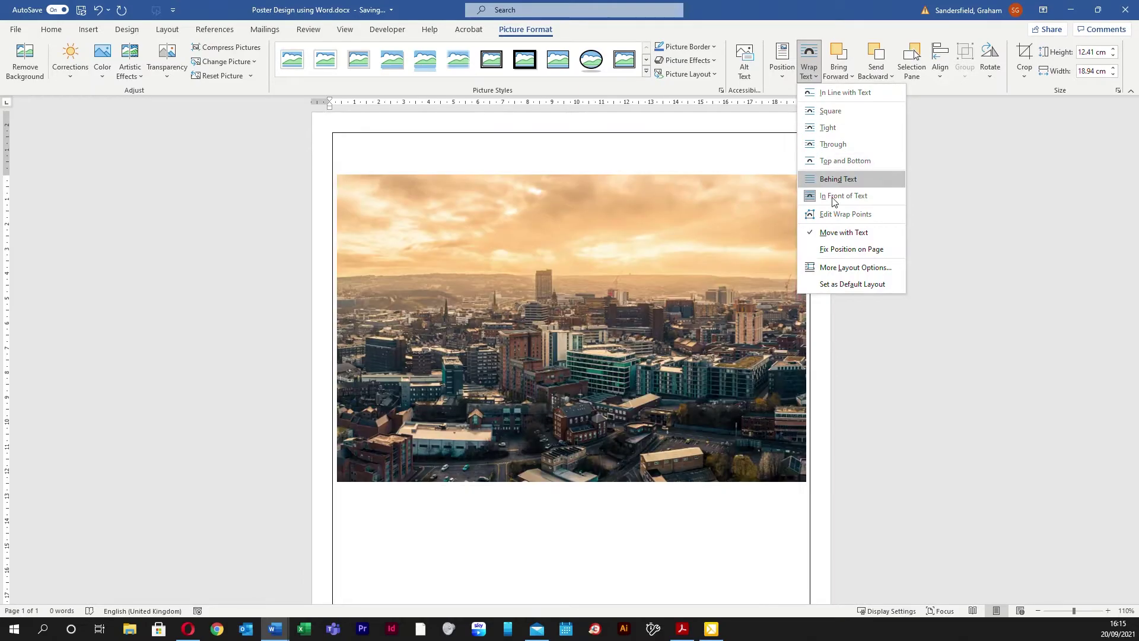
pyautogui.click(930, 350)
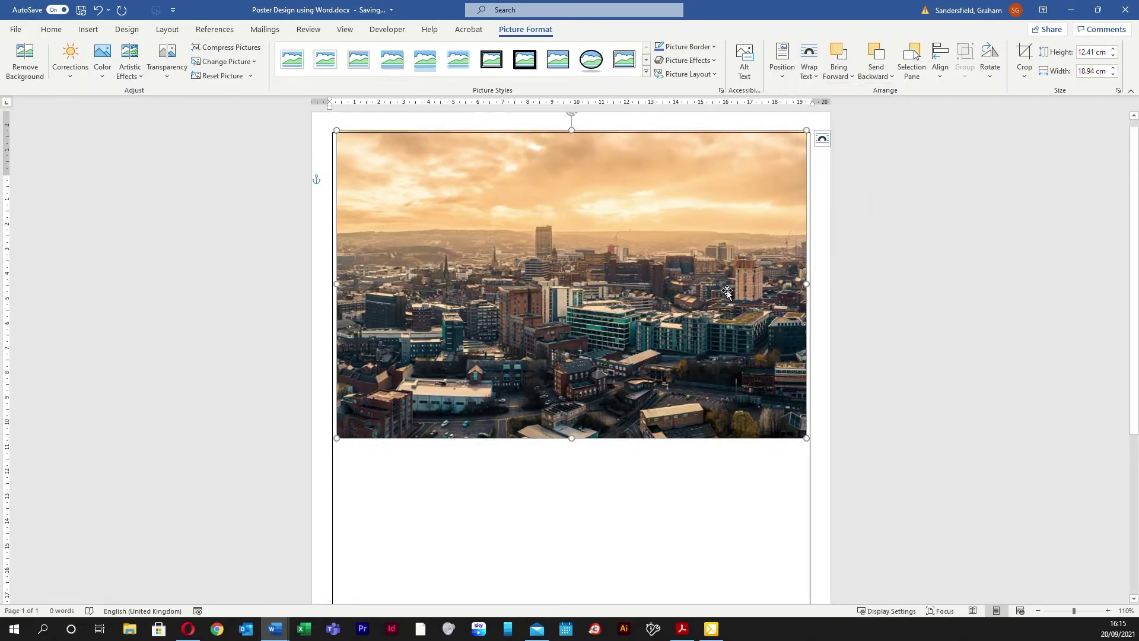
# Align the skyline picture with the upper-left corner of the page border and scale it proportionally to about 12.6 cm high by 19.25 cm wide
pyautogui.moveTo(725, 291); pyautogui.dragTo(725, 292)
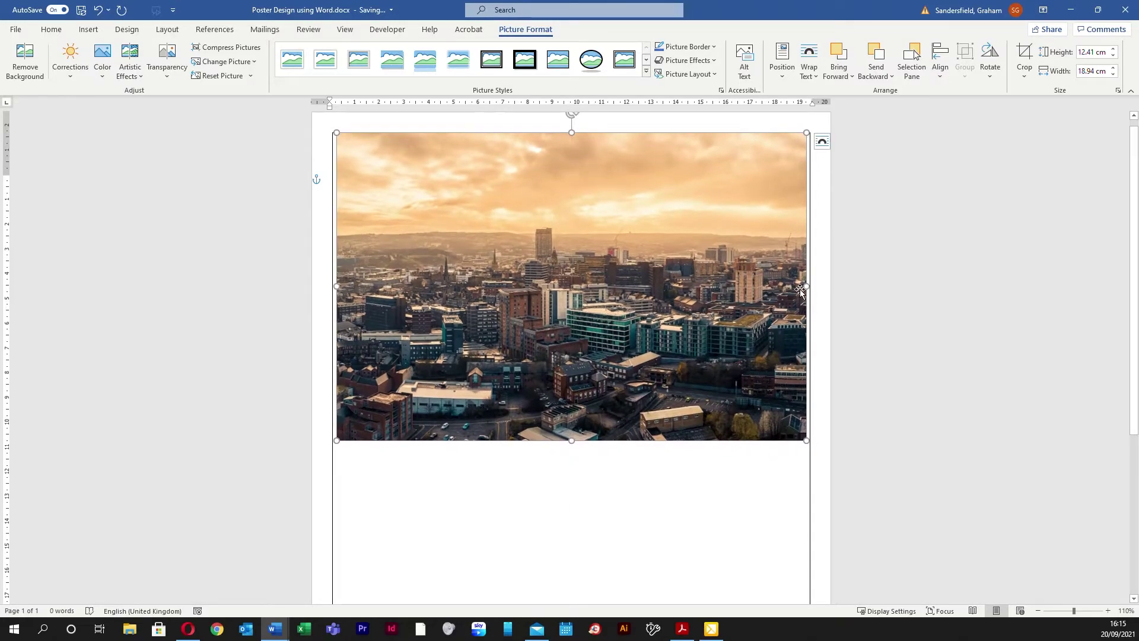
pyautogui.press('Left')
pyautogui.press('Left')
pyautogui.press('Left')
pyautogui.press('Left')
pyautogui.press('Left')
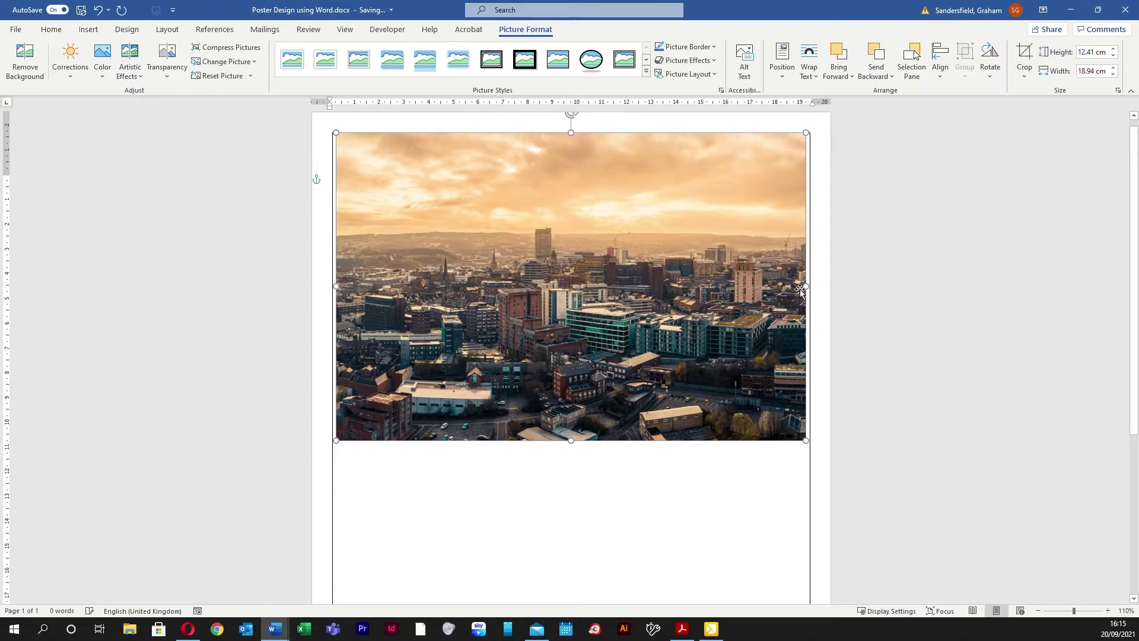
pyautogui.press('Left')
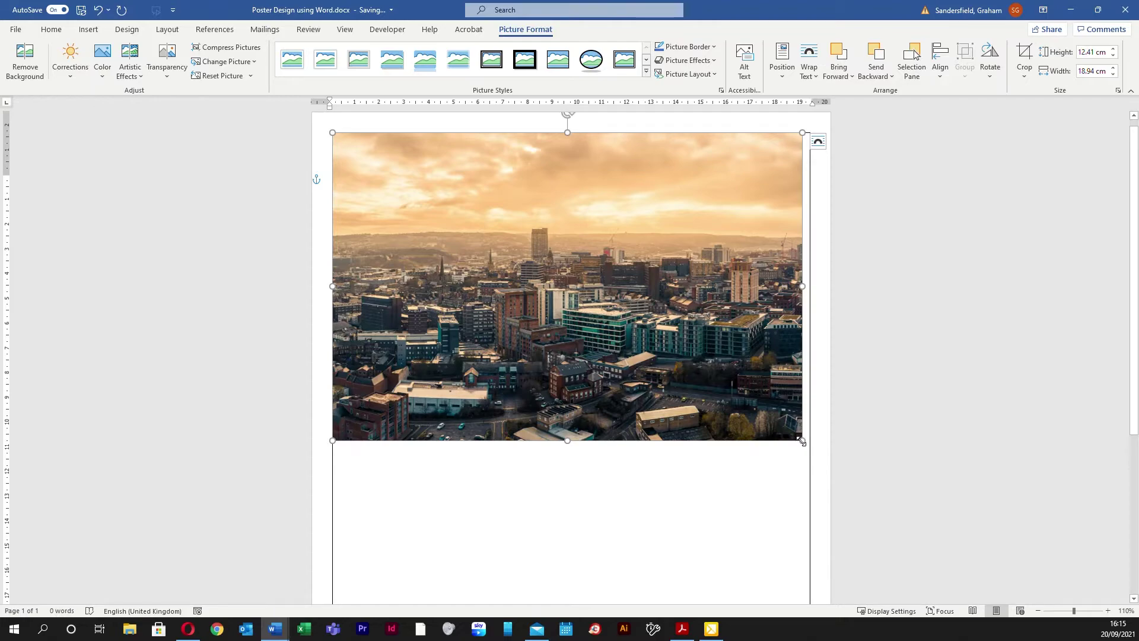
pyautogui.moveTo(802, 441); pyautogui.dragTo(807, 445)
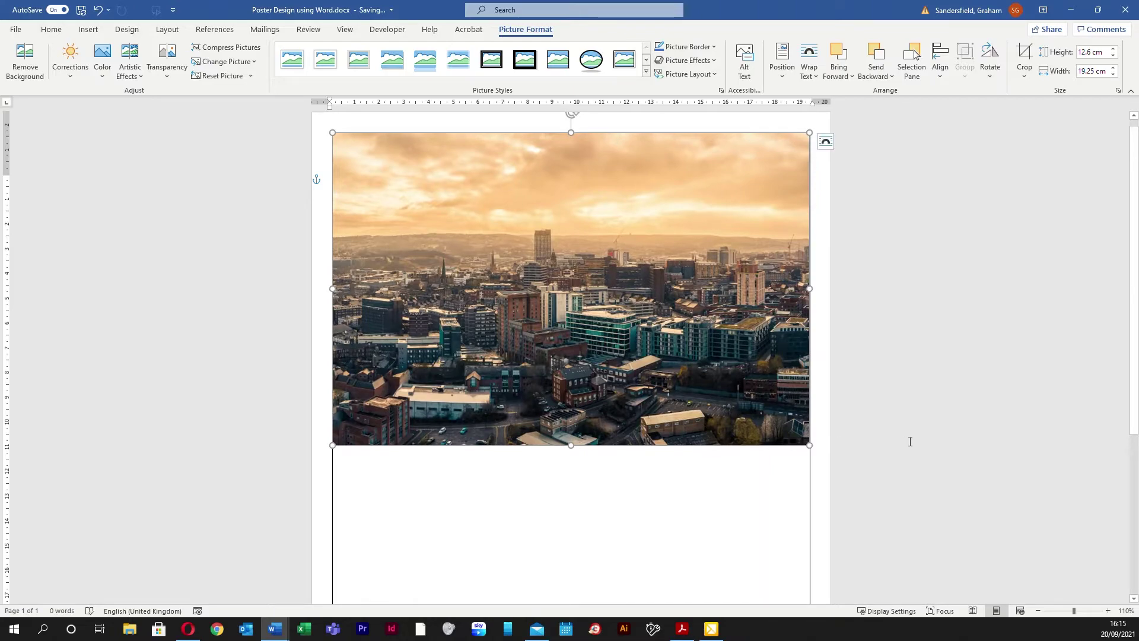
pyautogui.click(931, 436)
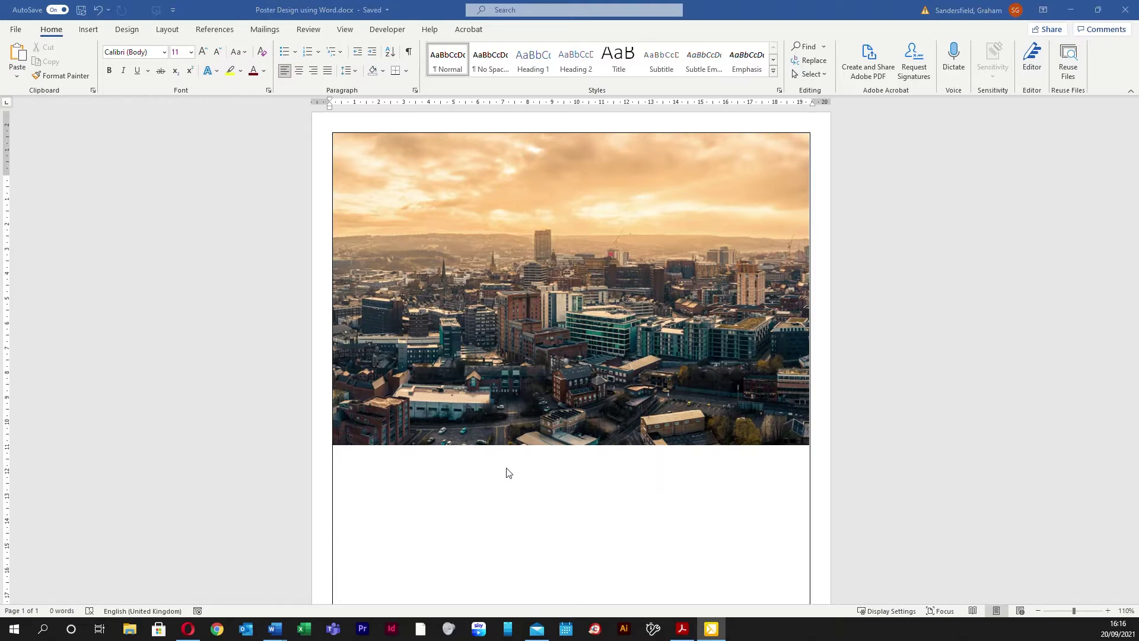
# Draw a text box about 20.92 cm wide and 3.07 cm high across the full page width over the picture's sky
pyautogui.click(93, 30)
pyautogui.click(89, 31)
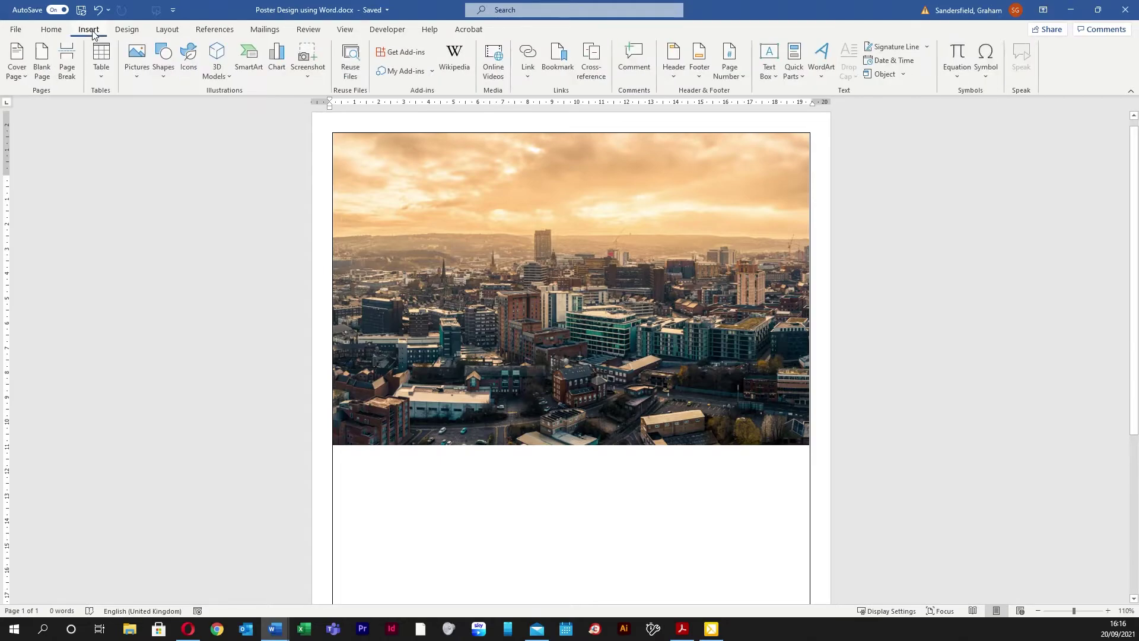
pyautogui.click(163, 59)
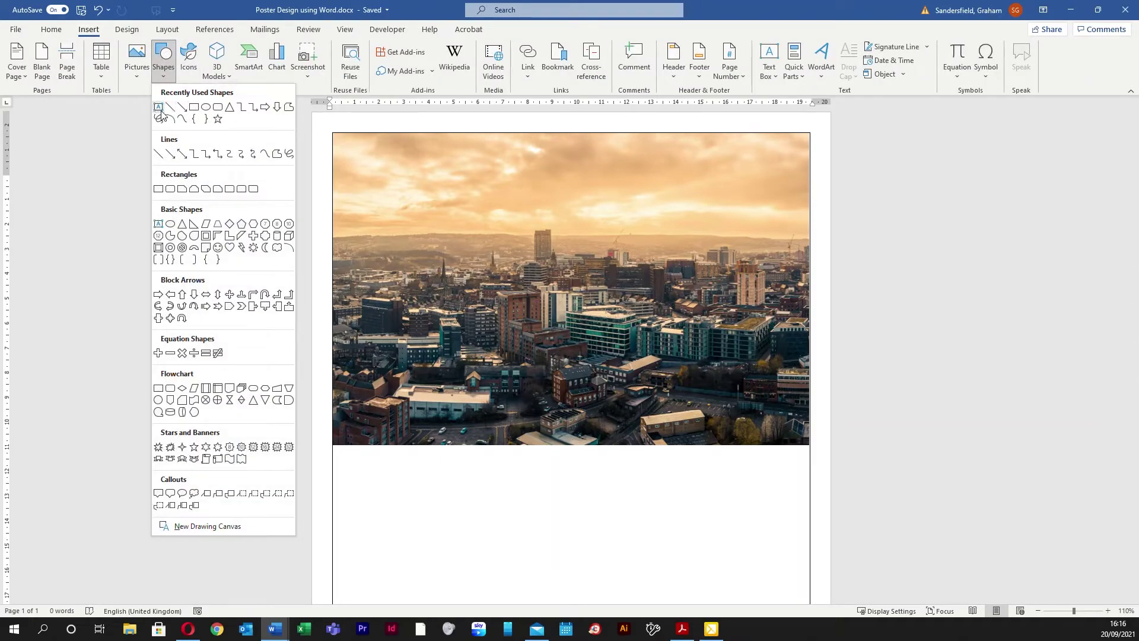
pyautogui.click(159, 107)
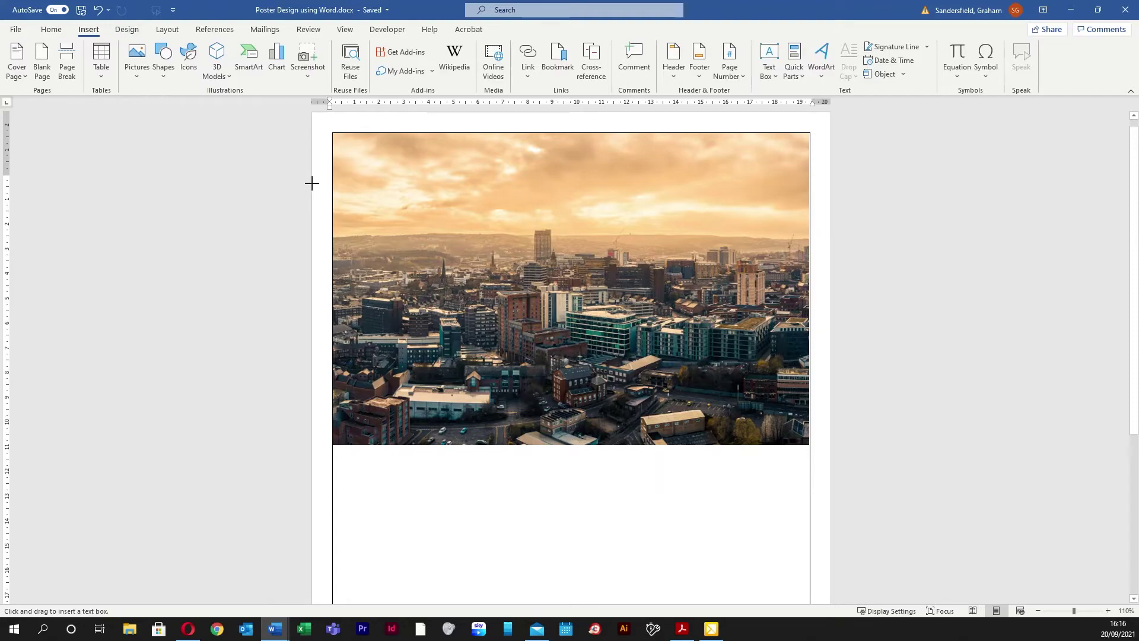
pyautogui.moveTo(312, 183); pyautogui.dragTo(829, 259)
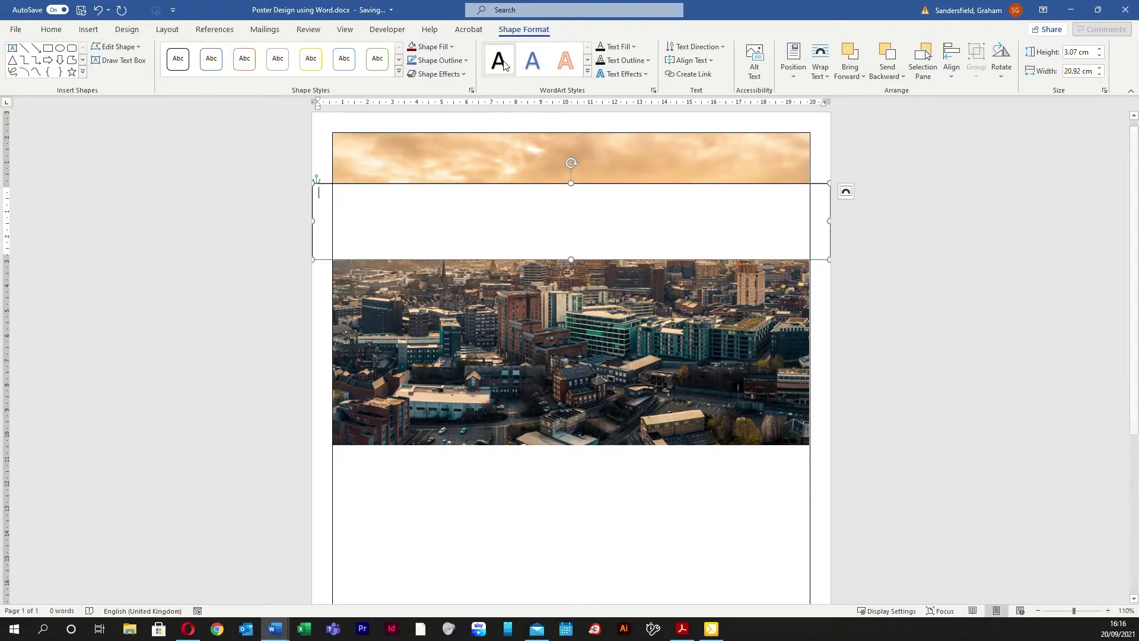
# Set the text box to no fill and no outline so only its text covers the picture
pyautogui.click(407, 185)
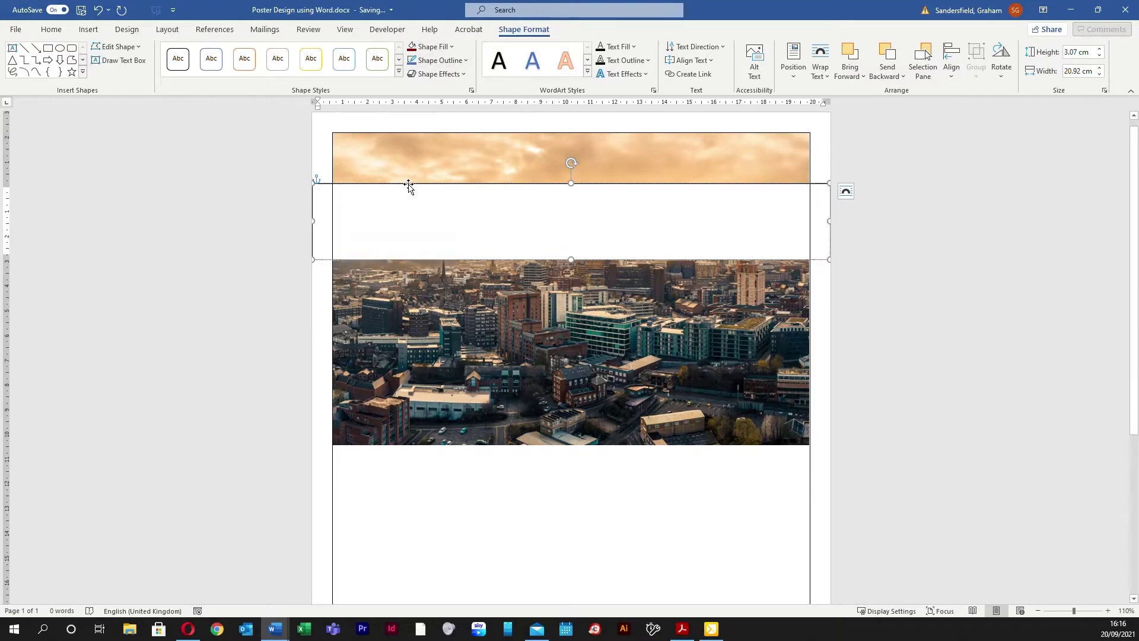
pyautogui.click(456, 48)
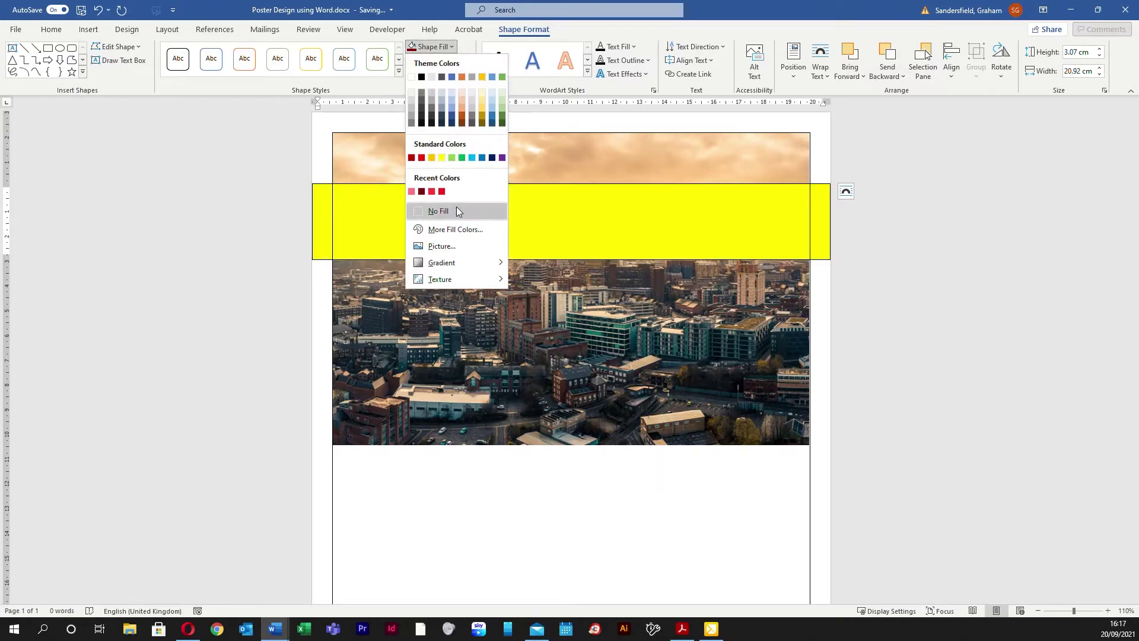
pyautogui.click(456, 211)
pyautogui.click(466, 61)
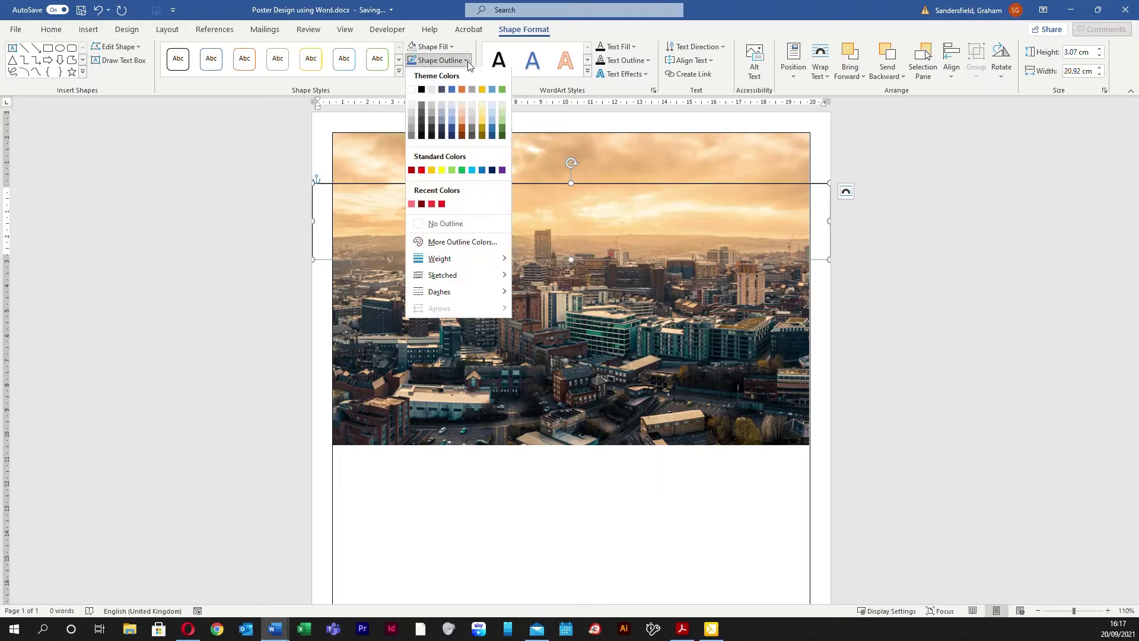
pyautogui.click(439, 224)
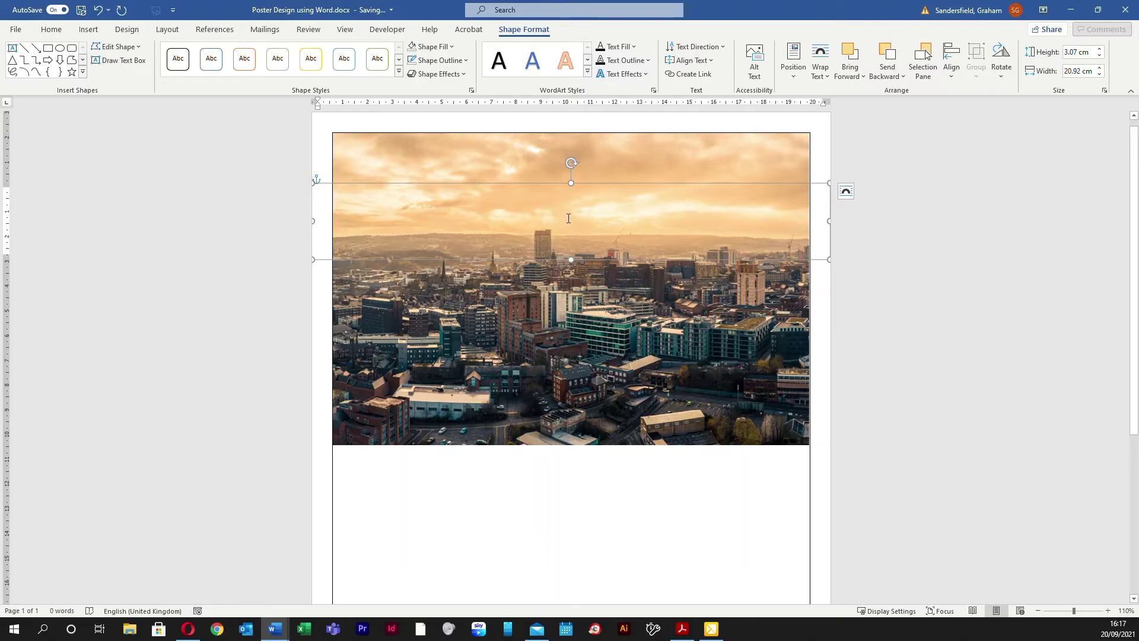
# Enter "SEEK THE WELFARE" in the text box and reduce the box height to about 1.75 cm
pyautogui.write('SE')
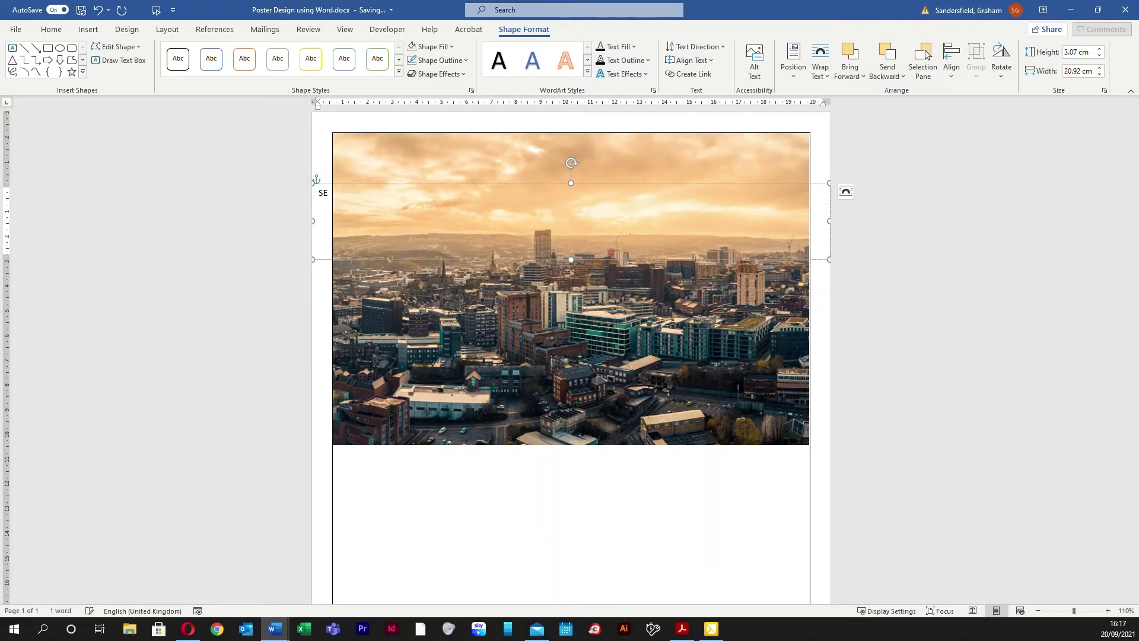
pyautogui.write('EK THE WELFARE')
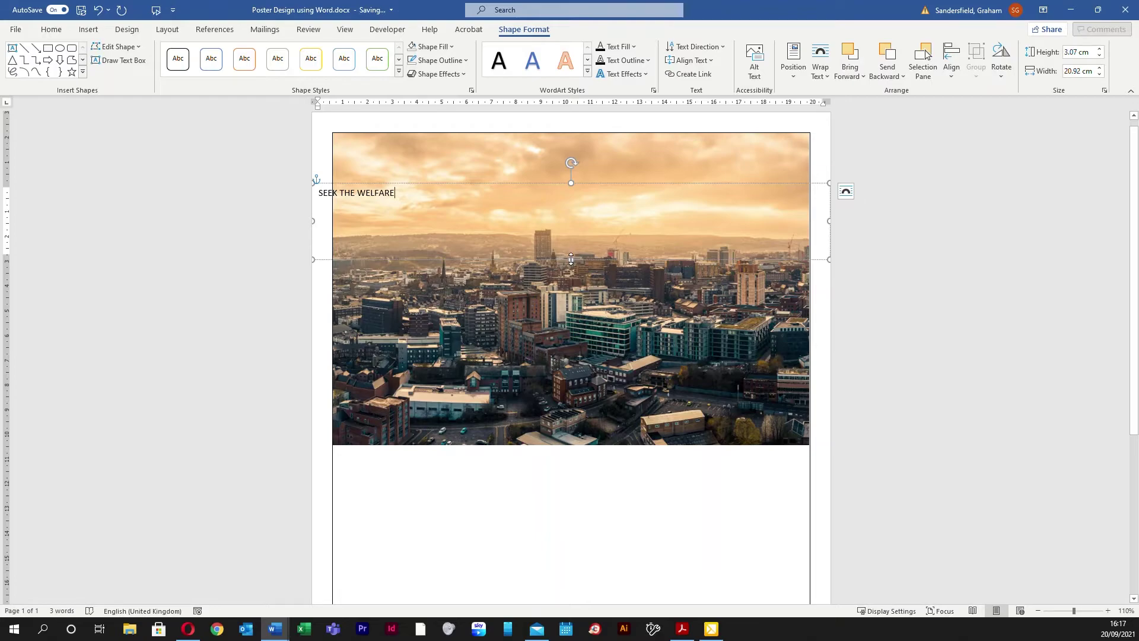
pyautogui.moveTo(570, 260); pyautogui.dragTo(571, 227)
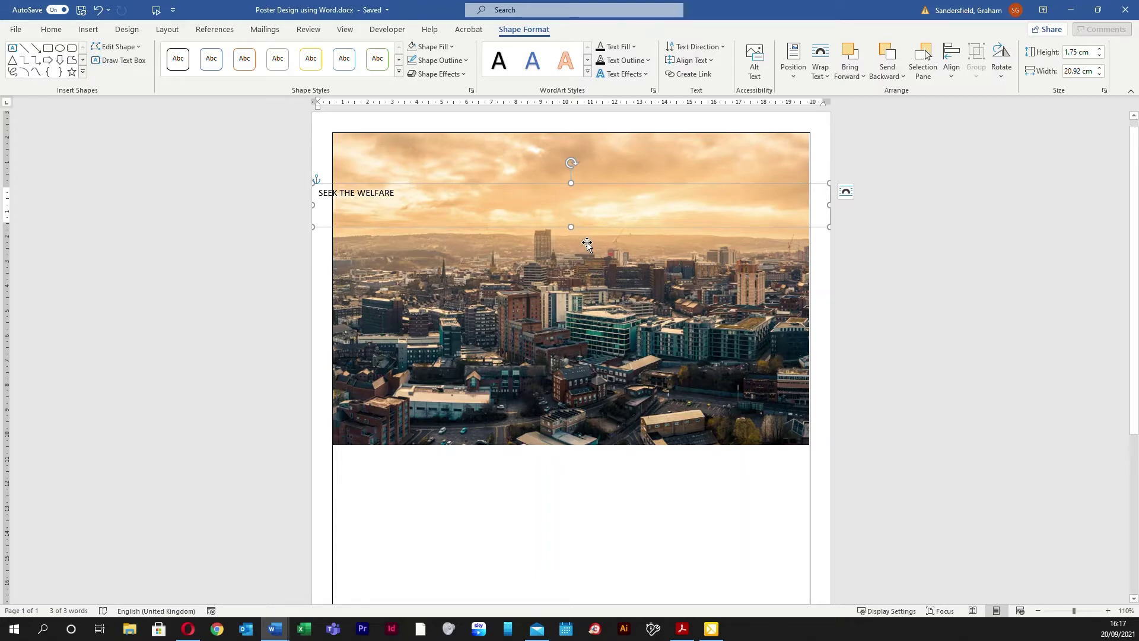
# Change the font of the "SEEK THE WELFARE" heading to Poppins Black
pyautogui.tripleClick(334, 192)
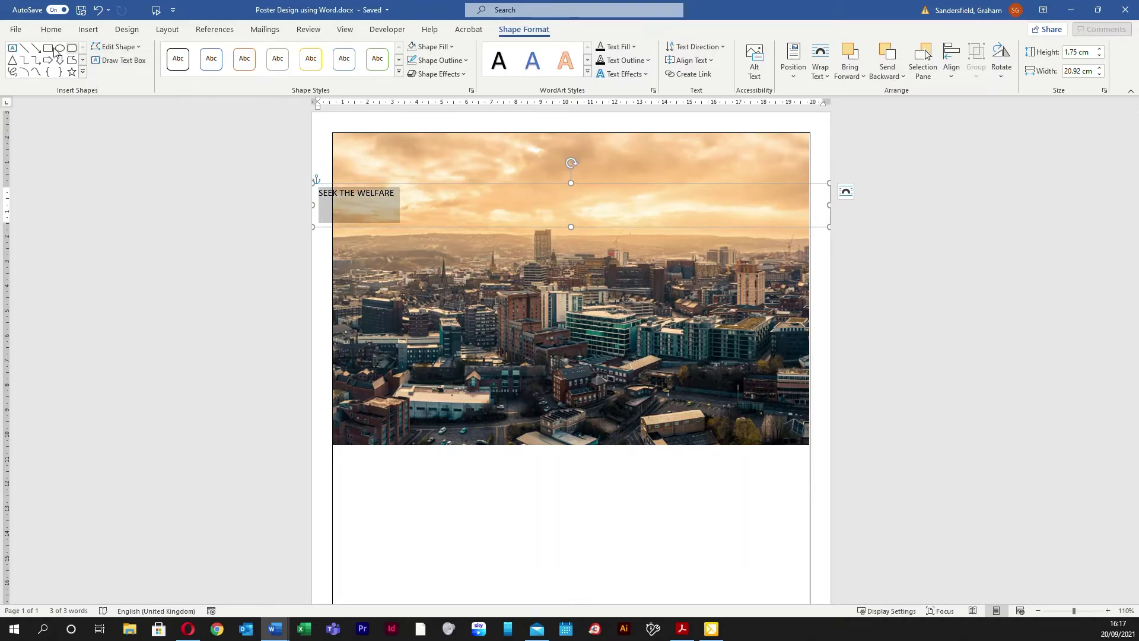
pyautogui.click(46, 30)
pyautogui.click(133, 53)
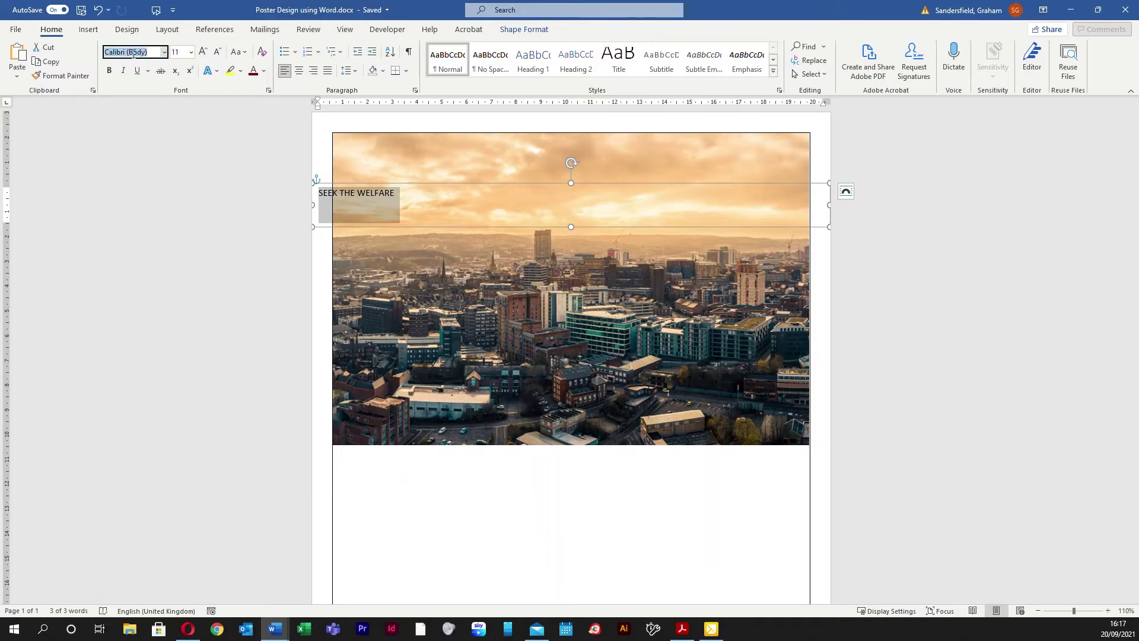
pyautogui.write('Poppins Black')
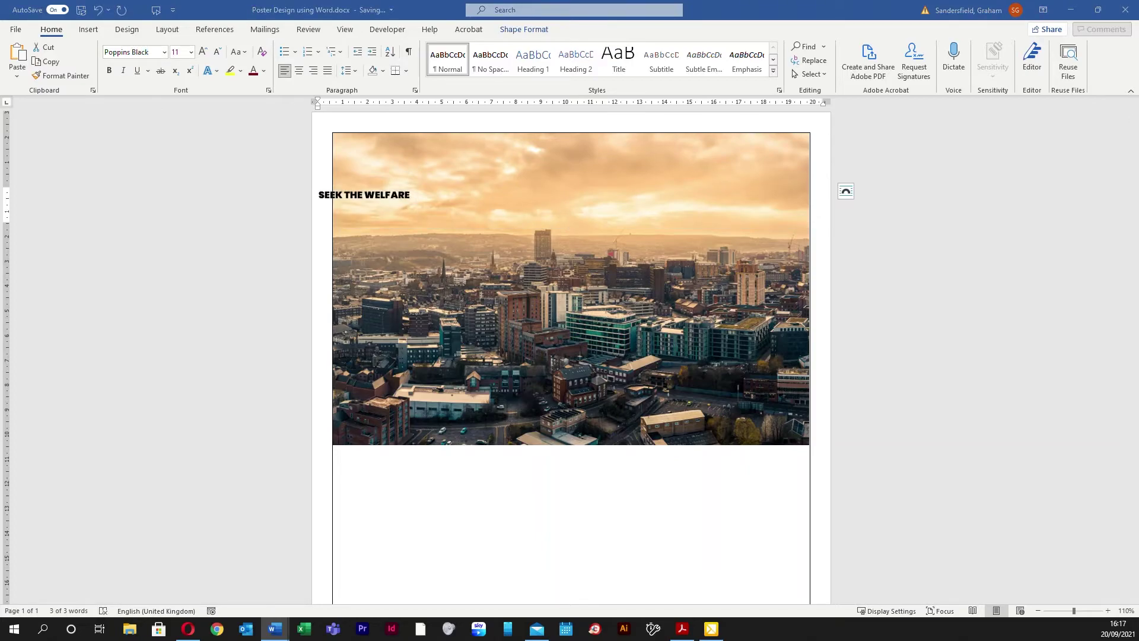
# Center the "SEEK THE WELFARE" heading and set its font size to 50
pyautogui.click(326, 194)
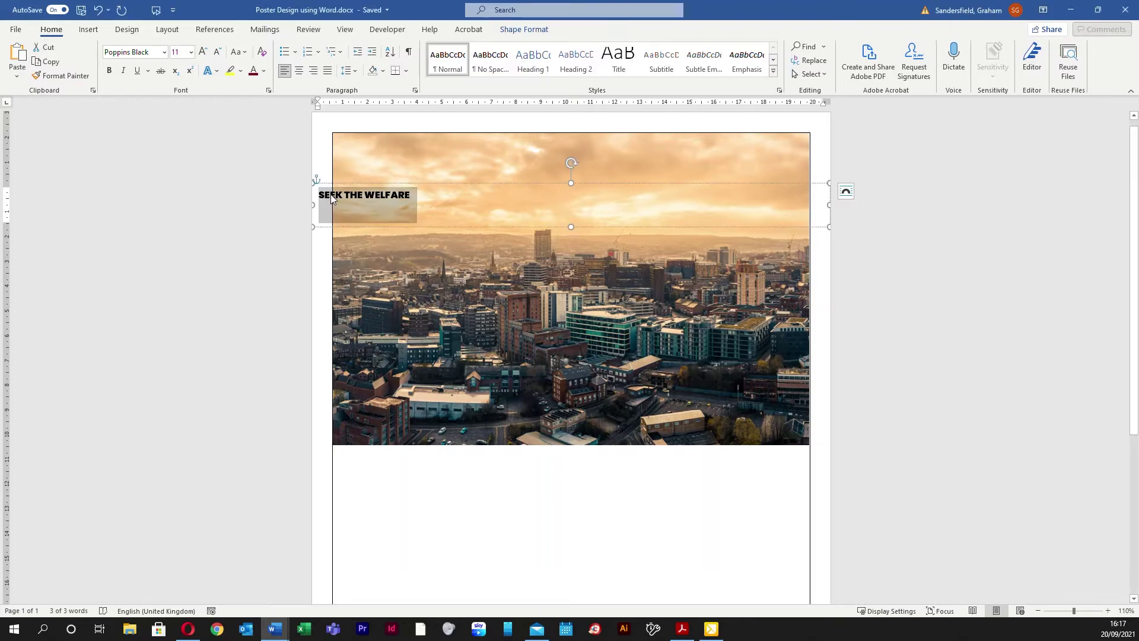
pyautogui.click(300, 71)
pyautogui.click(185, 51)
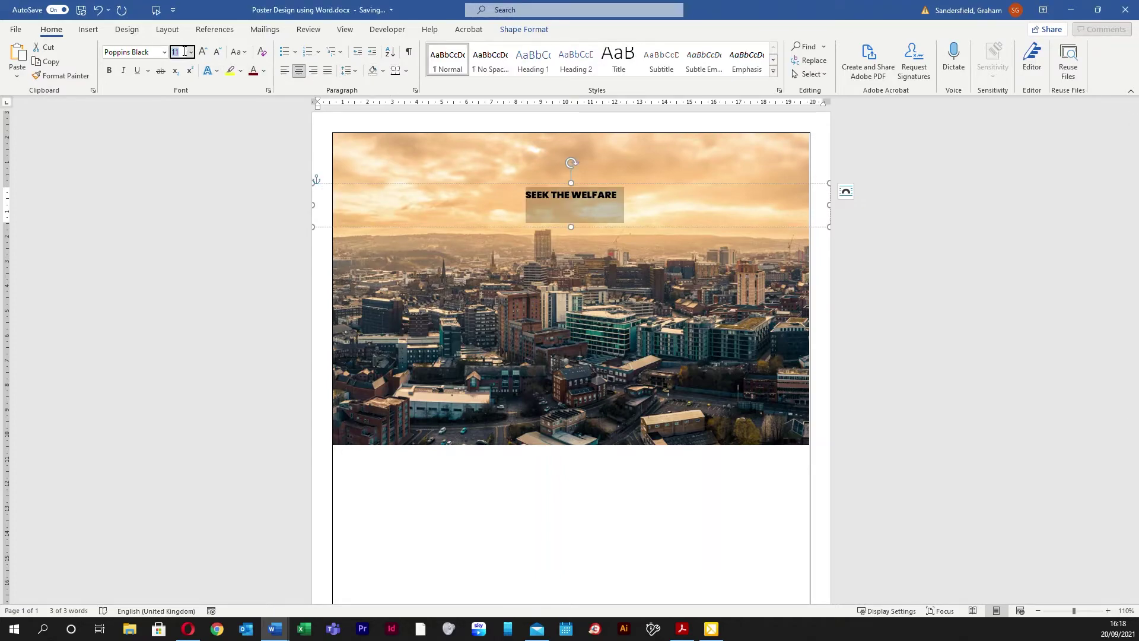
pyautogui.write('50')
pyautogui.press('Return')
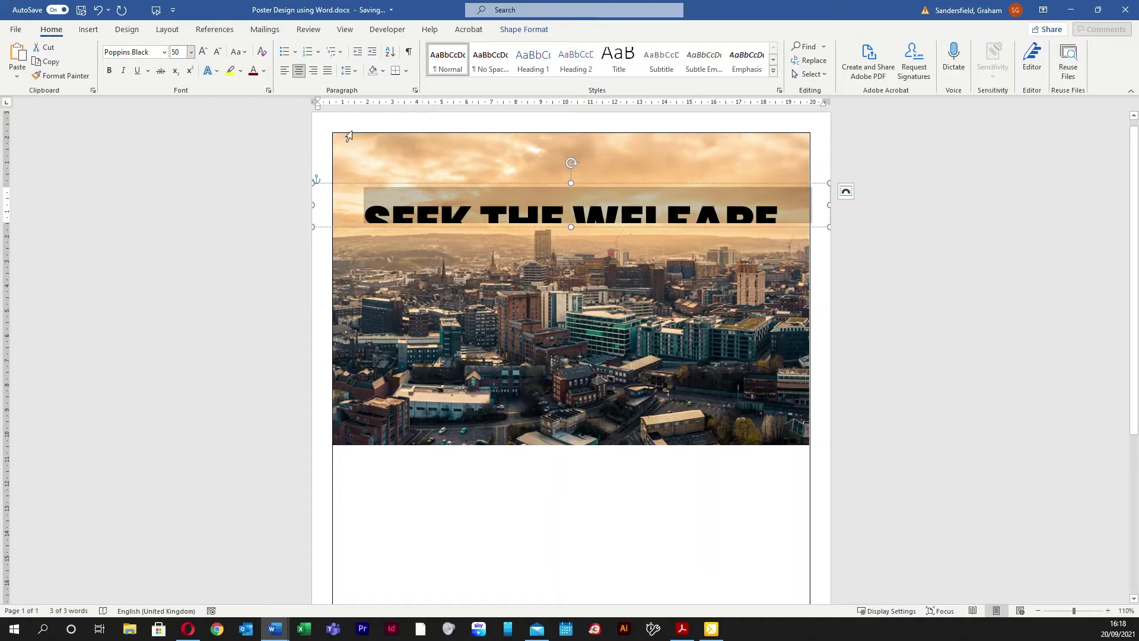
# Enlarge the text box downward to fit the whole heading and move it slightly higher, centered on the page
pyautogui.moveTo(571, 226); pyautogui.dragTo(564, 251)
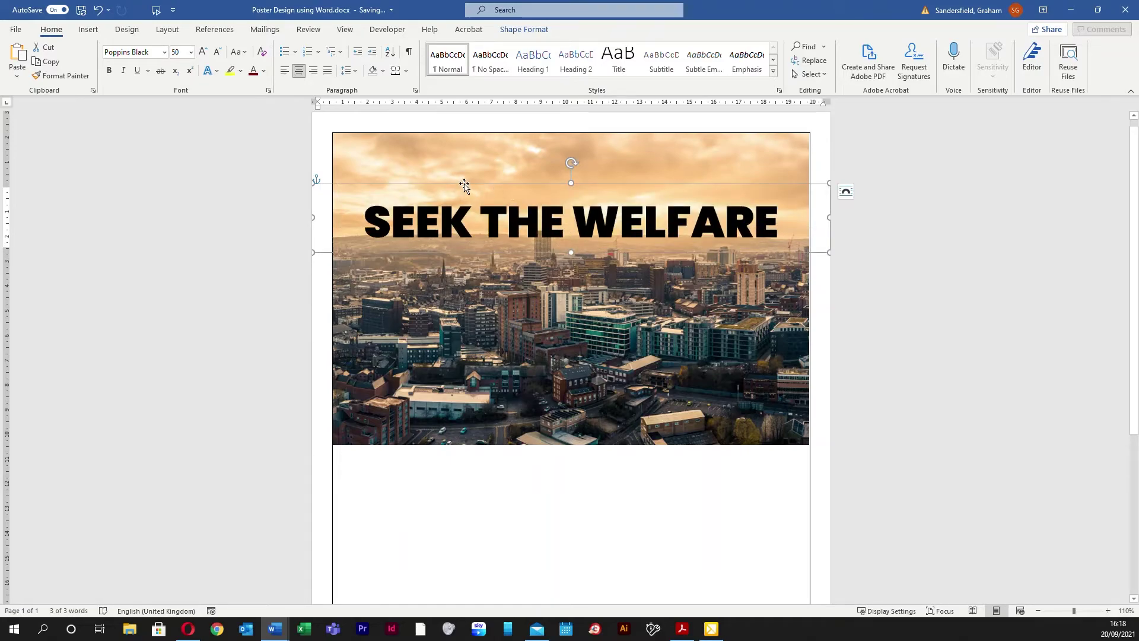
pyautogui.moveTo(464, 185); pyautogui.dragTo(465, 170)
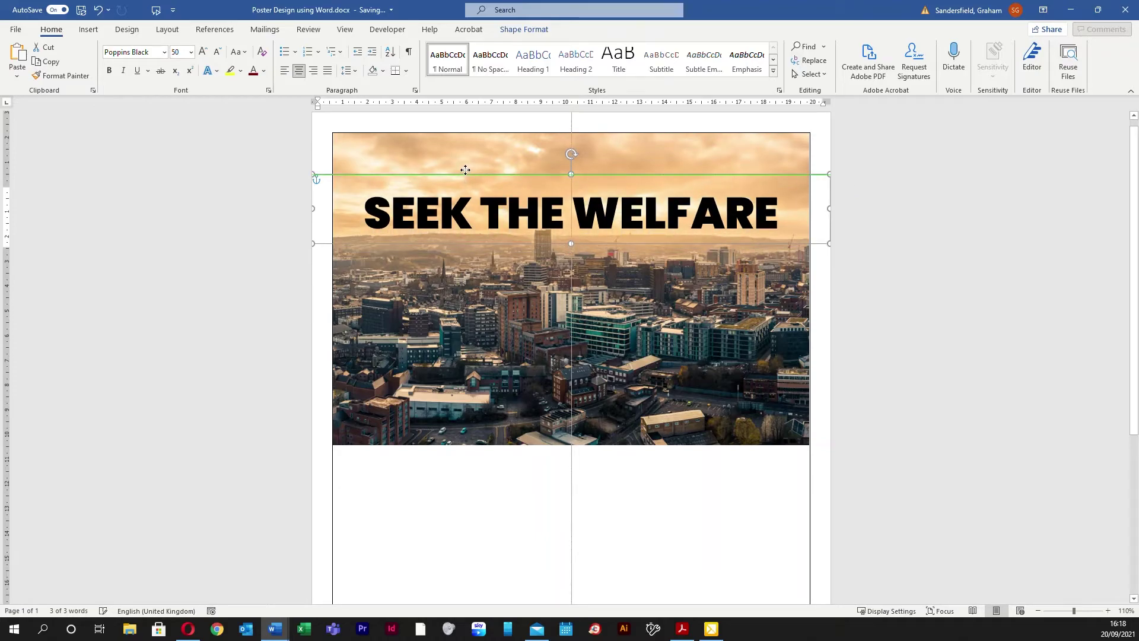
pyautogui.moveTo(465, 170)
pyautogui.mouseDown()
pyautogui.moveTo(558, 172)
pyautogui.moveTo(450, 173)
pyautogui.mouseUp()
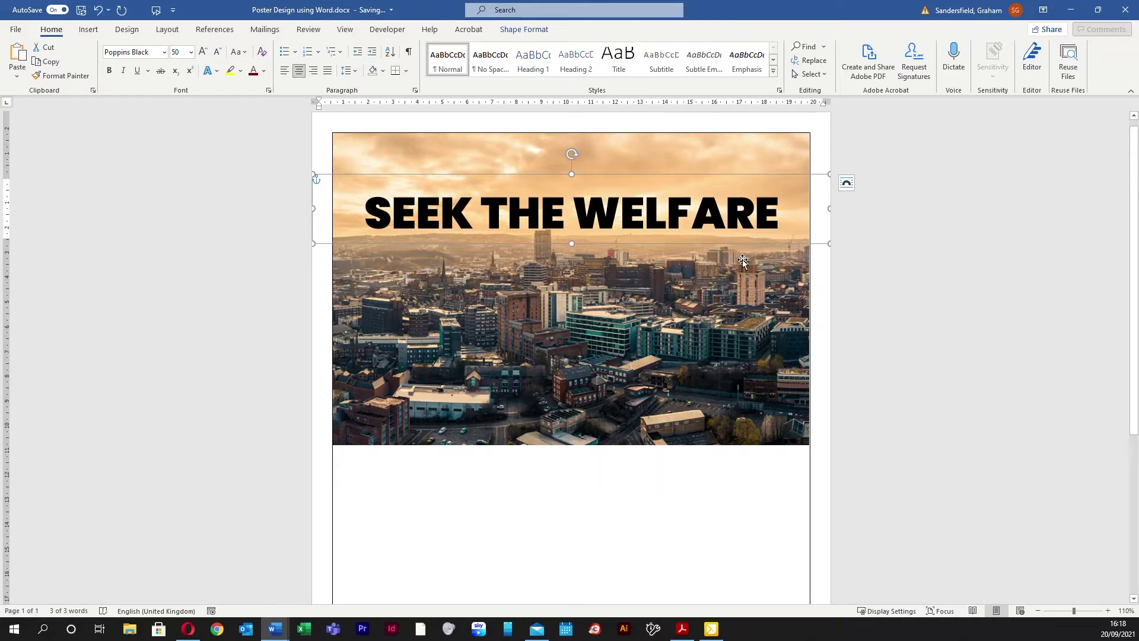
# Duplicate the "SEEK THE WELFARE" text box and place the copy directly below the original as a second heading line
pyautogui.click(519, 189)
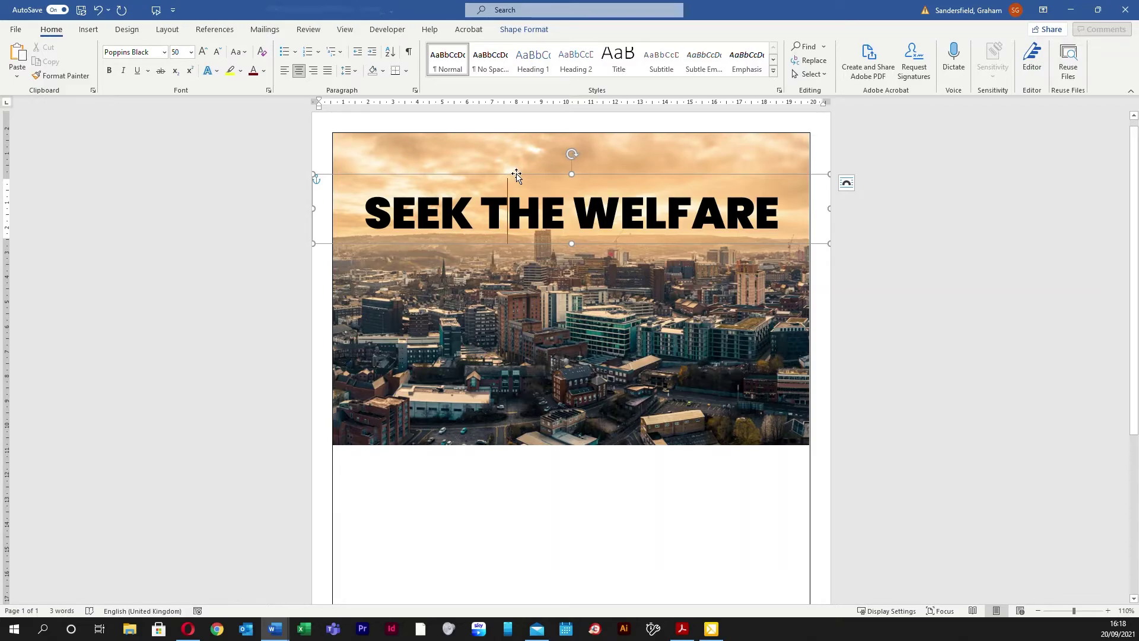
pyautogui.click(516, 174)
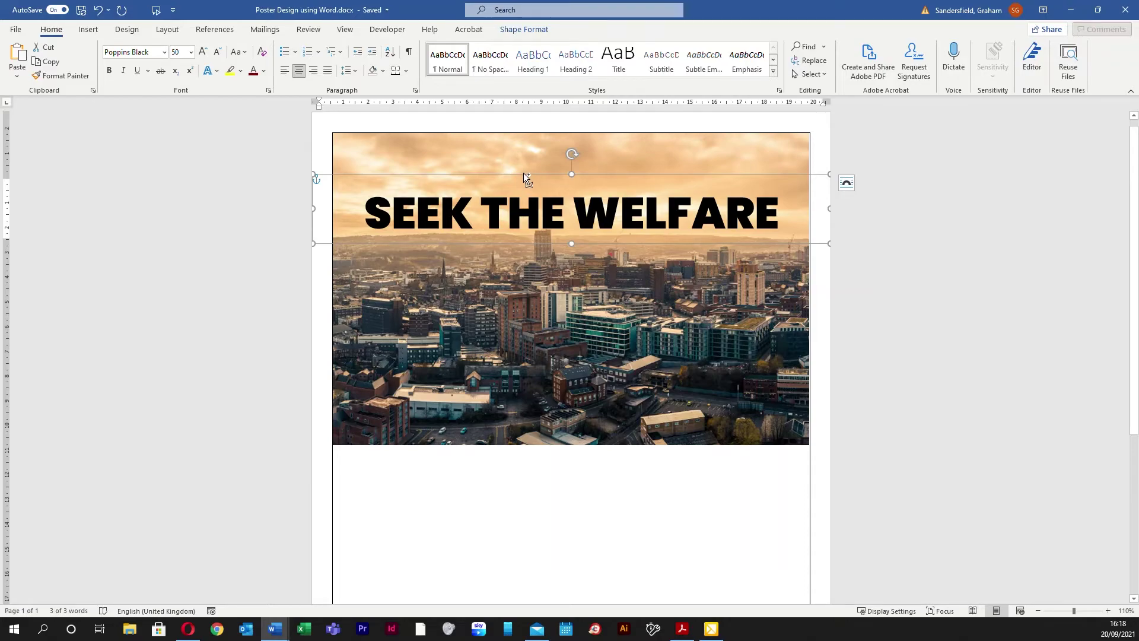
pyautogui.moveTo(523, 178); pyautogui.dragTo(517, 222)
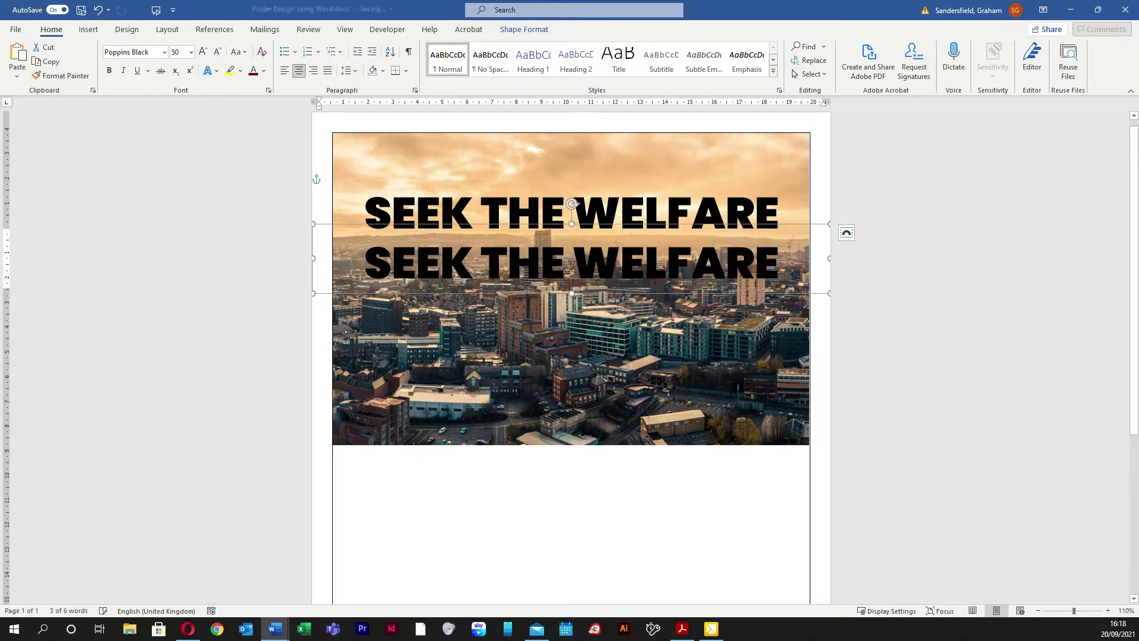
# Replace the text of the duplicated heading box with "OF THE CITY"
pyautogui.moveTo(409, 262); pyautogui.dragTo(697, 297)
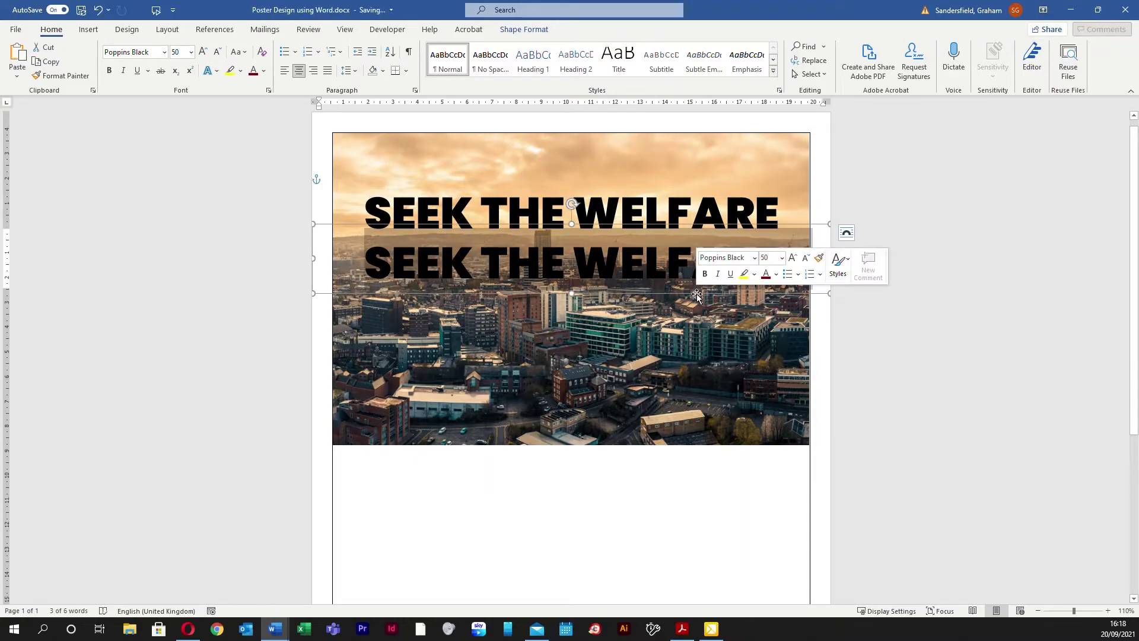
pyautogui.press('BackSpace')
pyautogui.write('OF THE C')
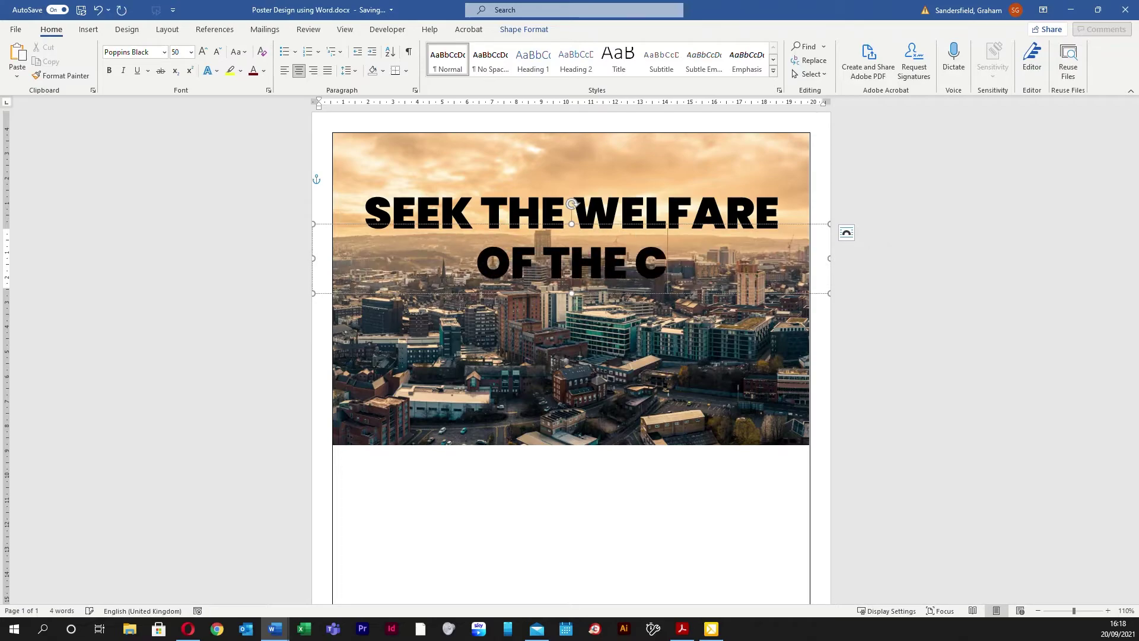
pyautogui.write('IY')
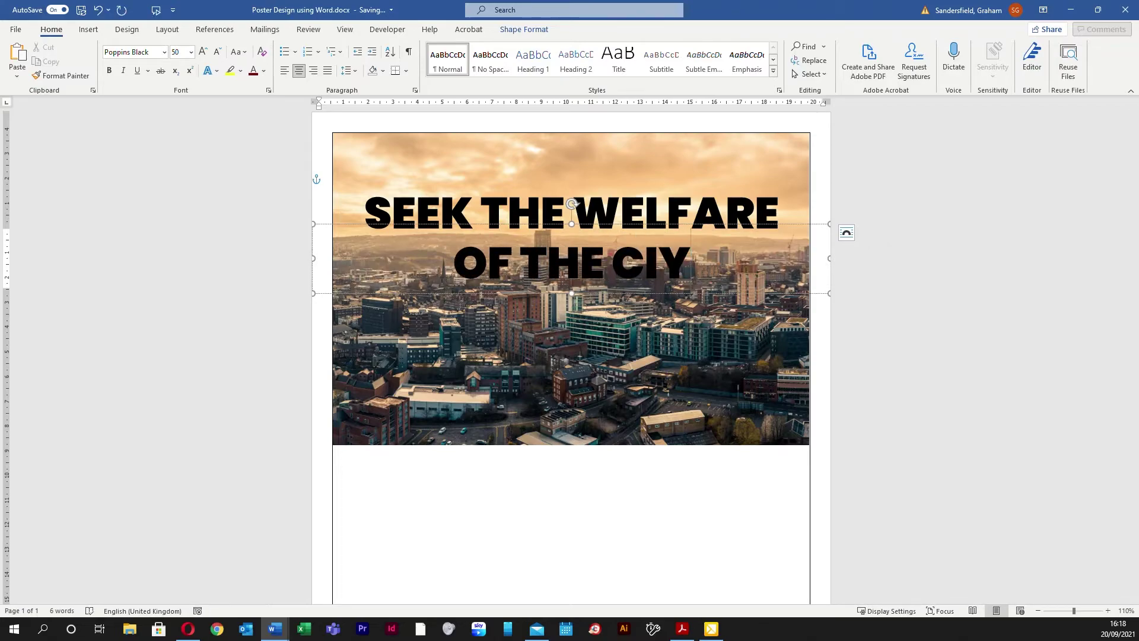
pyautogui.press('BackSpace')
pyautogui.write('TY')
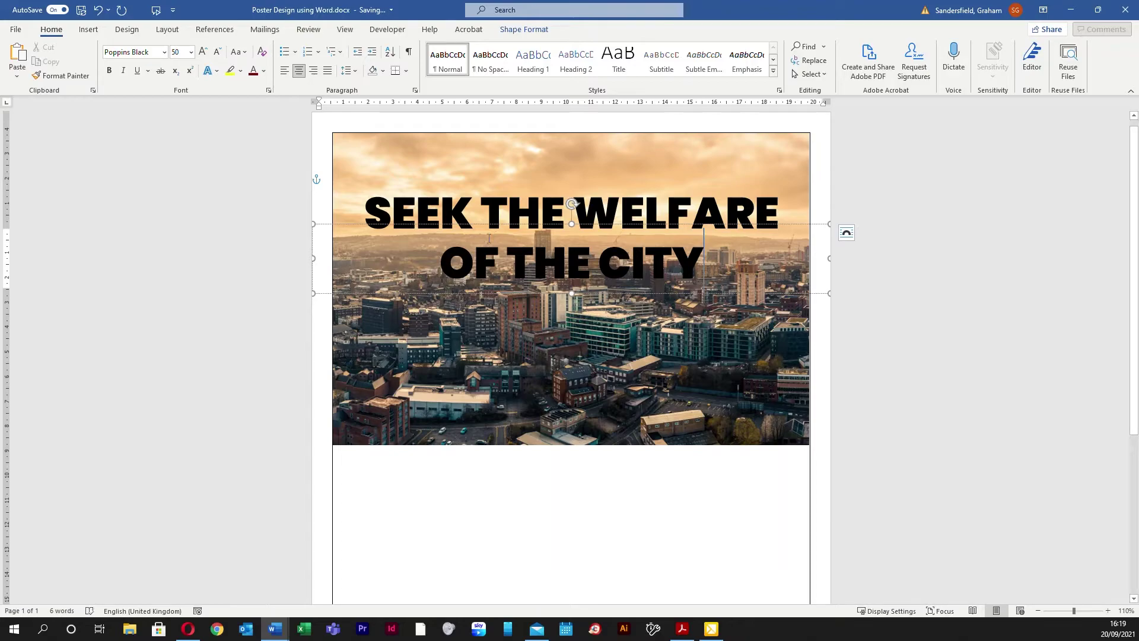
# Change the font colour of the "OF THE CITY" heading line to white
pyautogui.moveTo(449, 260); pyautogui.dragTo(737, 261)
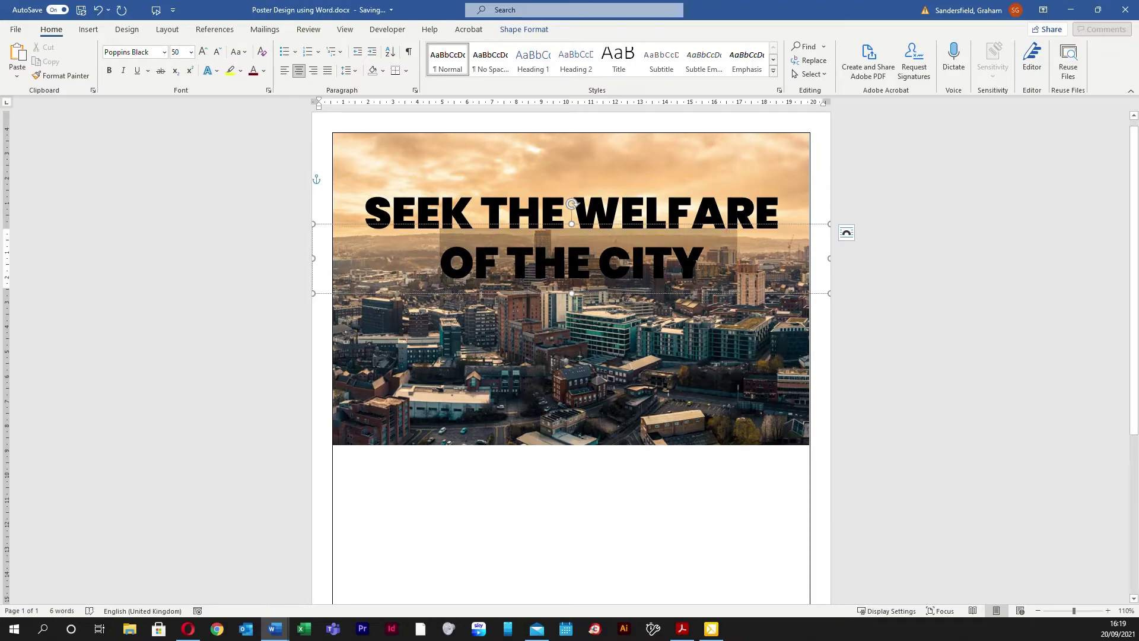
pyautogui.click(263, 70)
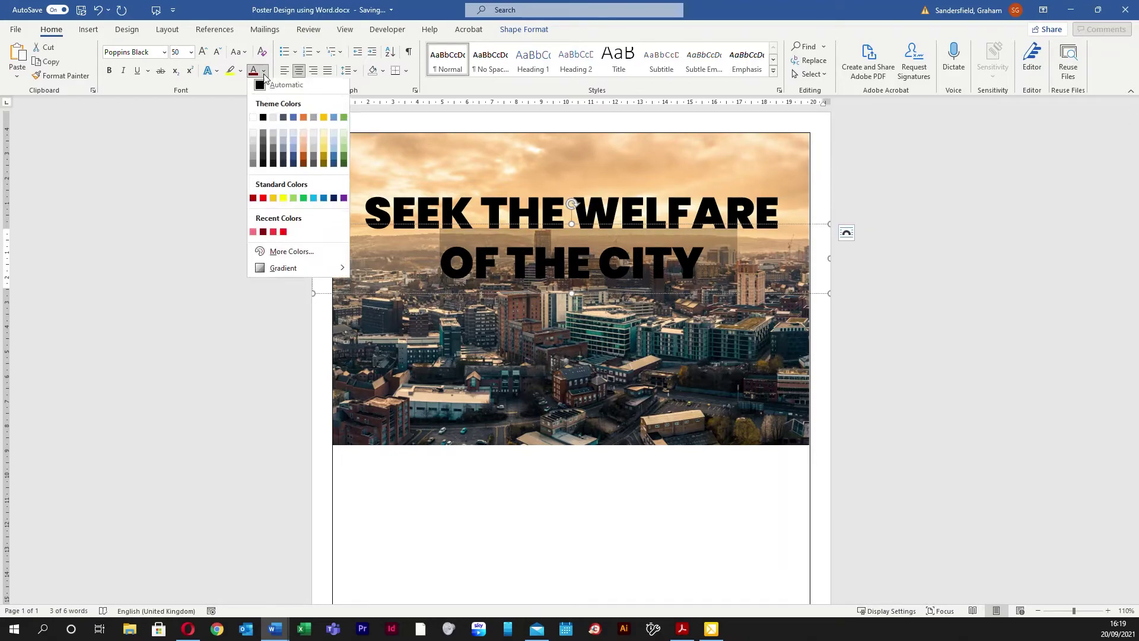
pyautogui.click(253, 126)
pyautogui.click(525, 516)
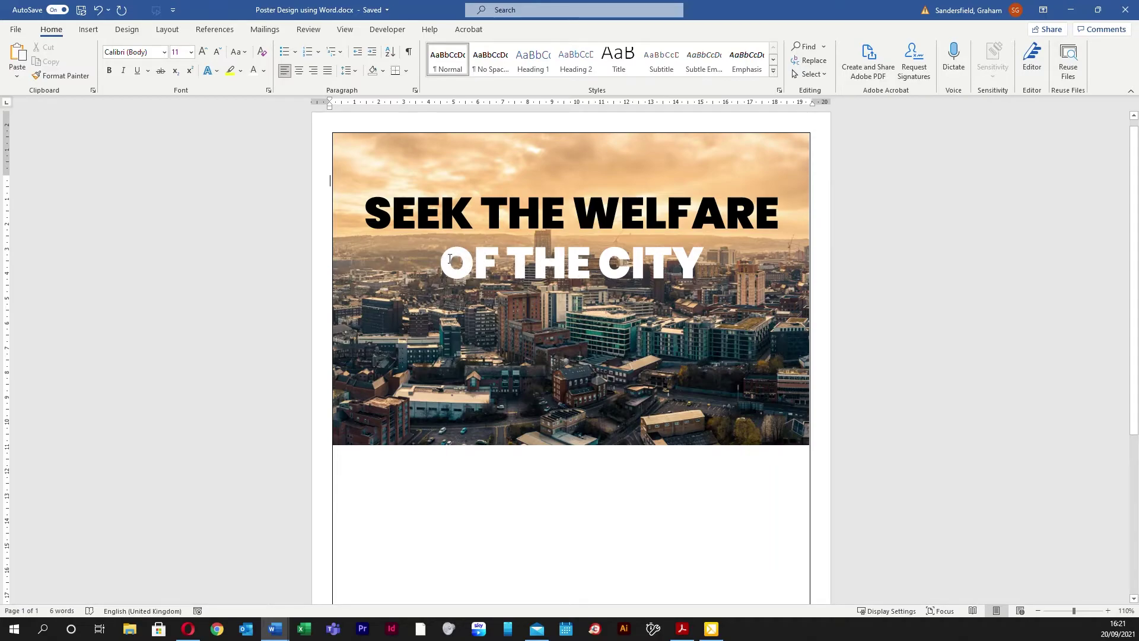
# Make the solid text fill of the "OF THE CITY" line partly transparent through its text effects
pyautogui.moveTo(444, 259); pyautogui.dragTo(735, 261)
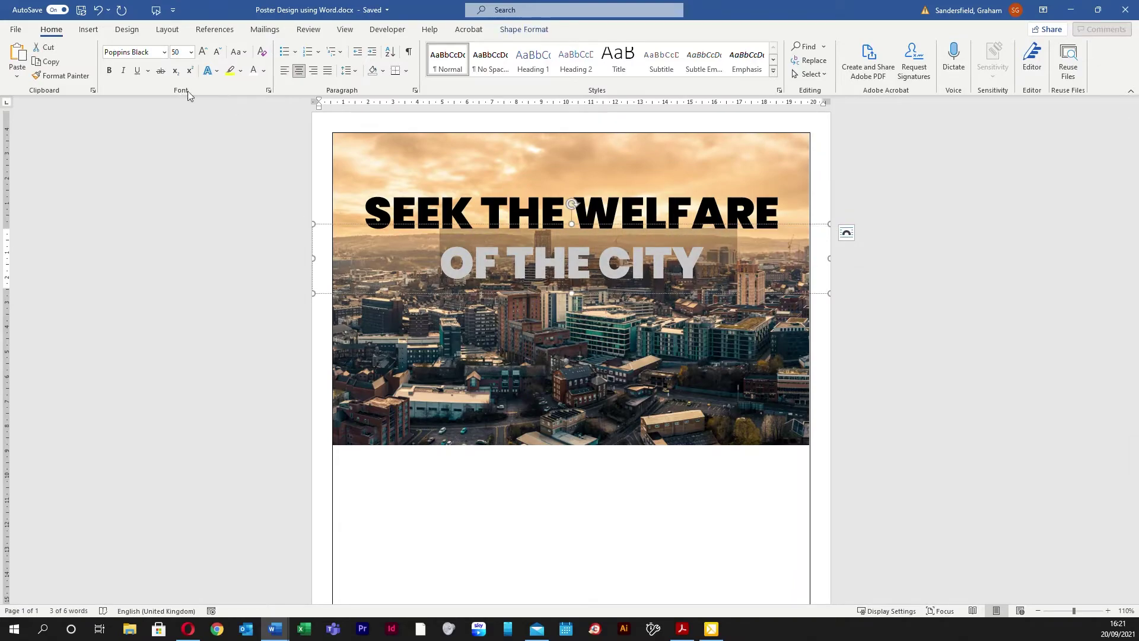
pyautogui.click(269, 91)
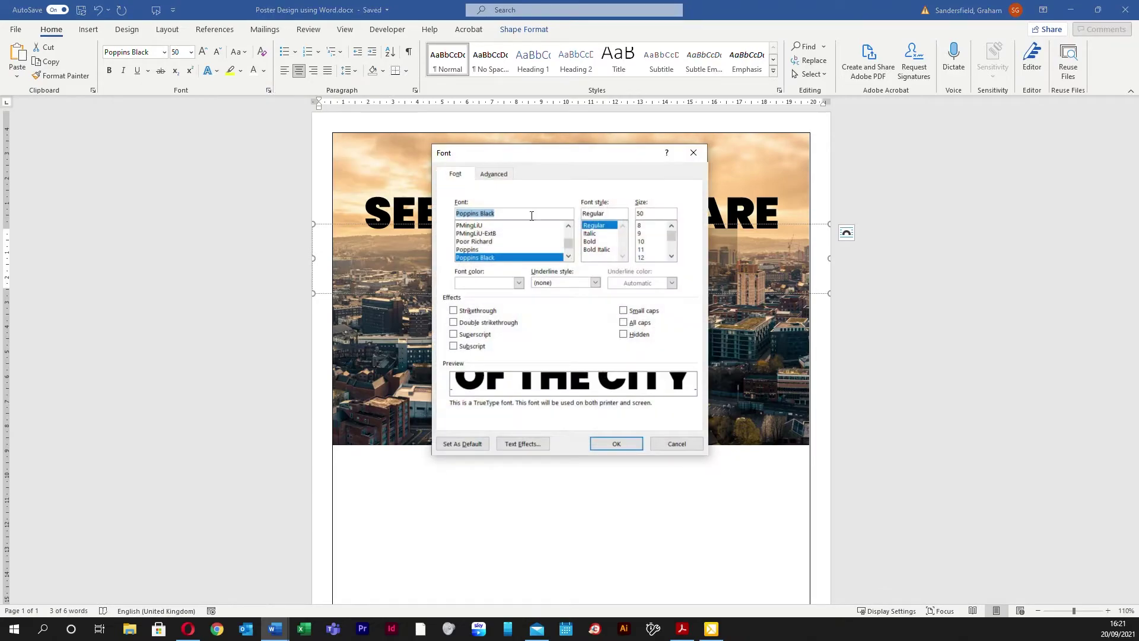
pyautogui.click(520, 445)
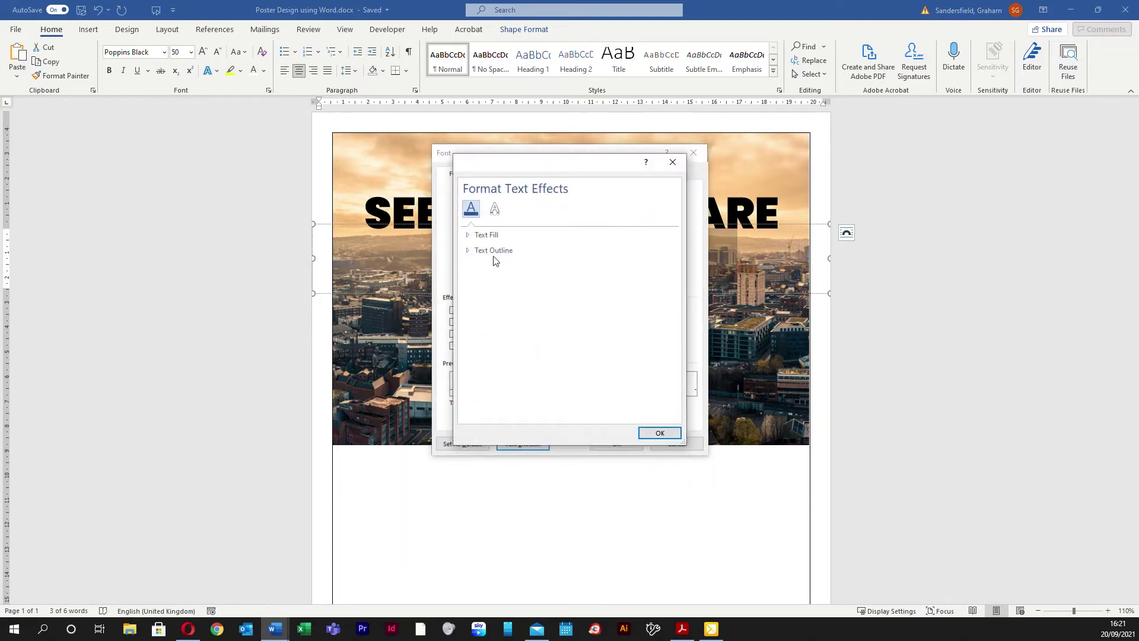
pyautogui.click(466, 232)
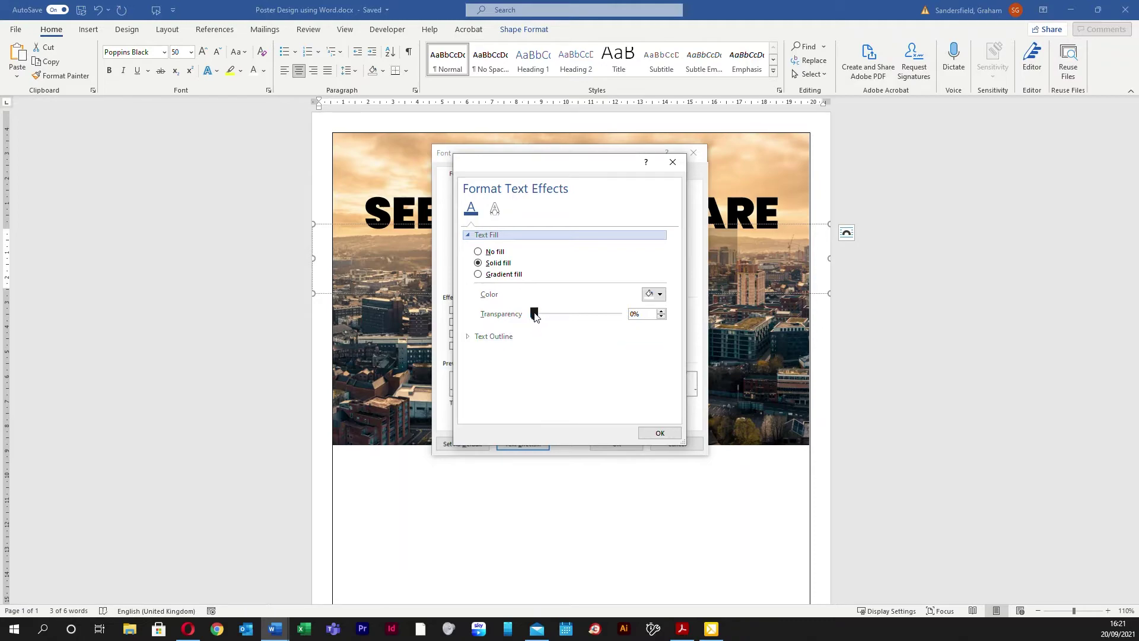
pyautogui.moveTo(534, 315); pyautogui.dragTo(555, 317)
pyautogui.click(654, 433)
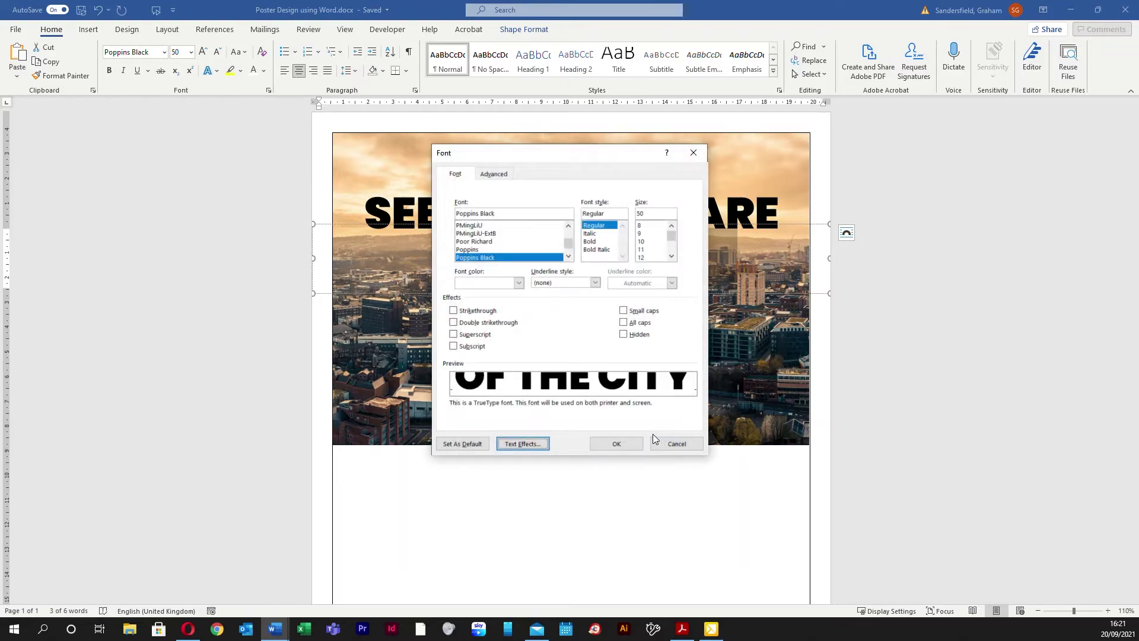
pyautogui.click(619, 442)
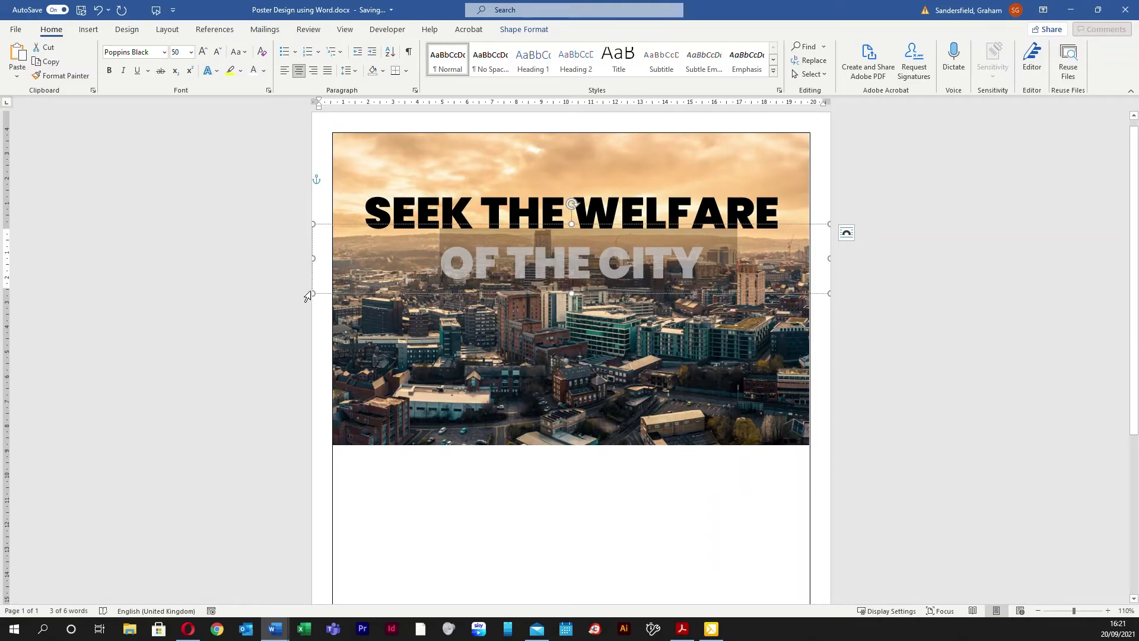
pyautogui.tripleClick(313, 325)
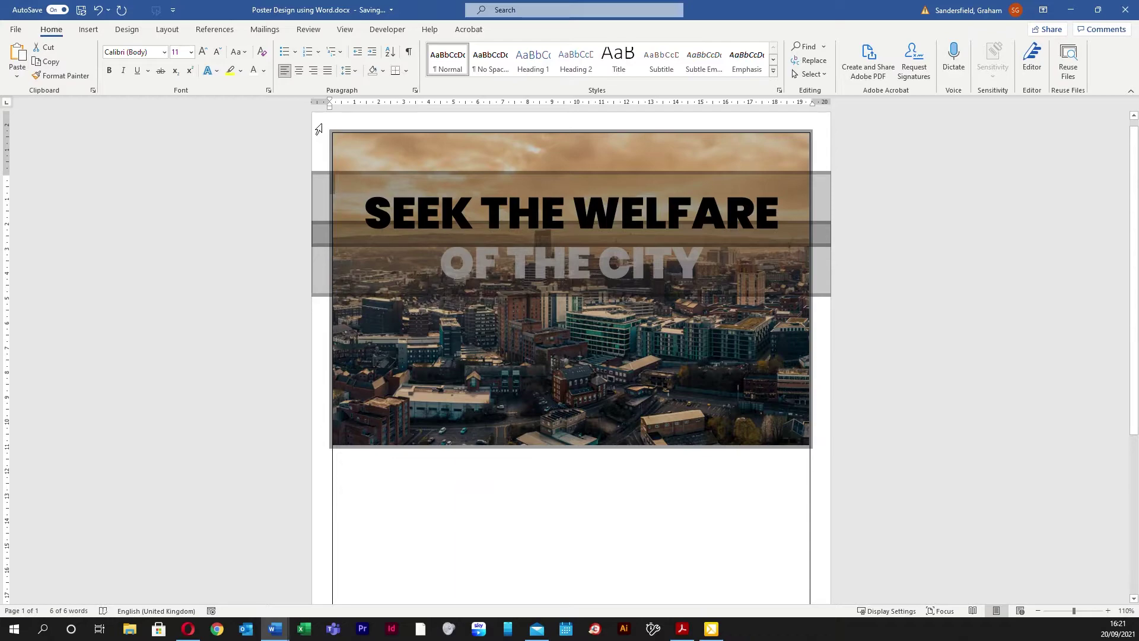
pyautogui.click(400, 123)
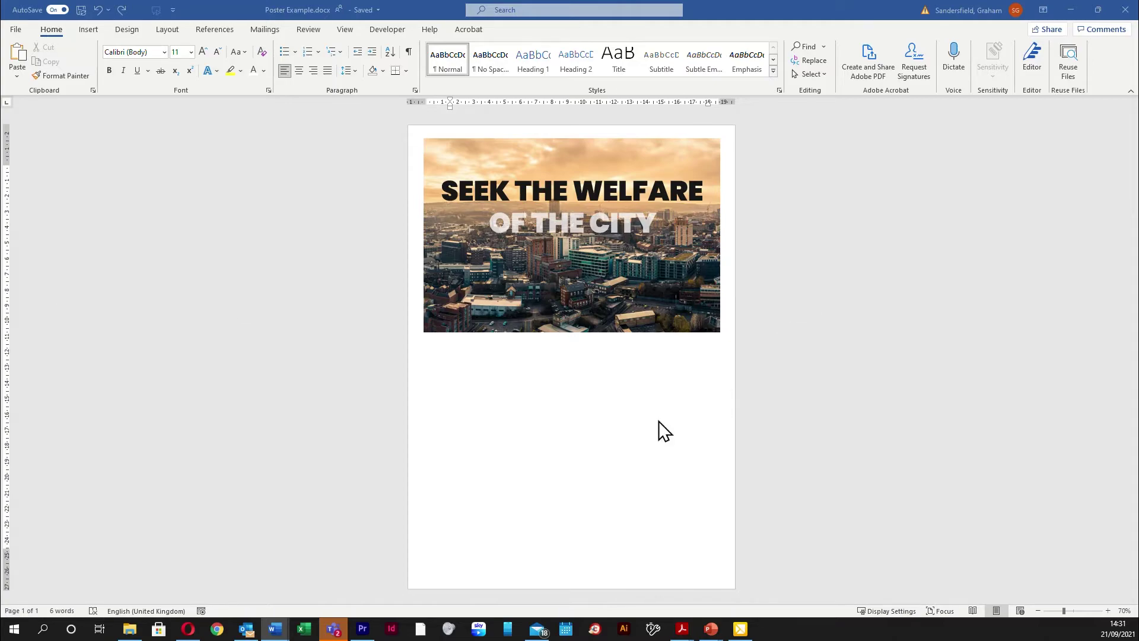
# Paste the copied "A biblical perspective on social care" text box and center it over the picture below the two heading lines
pyautogui.hotkey('ctrl', 'v')
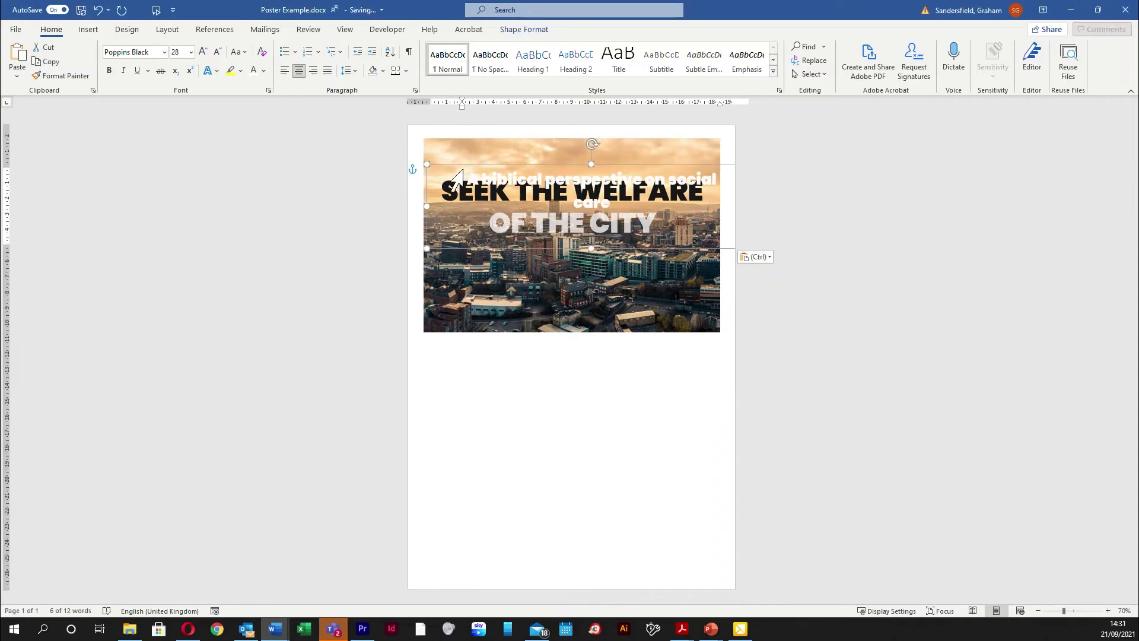
pyautogui.moveTo(462, 166); pyautogui.dragTo(445, 251)
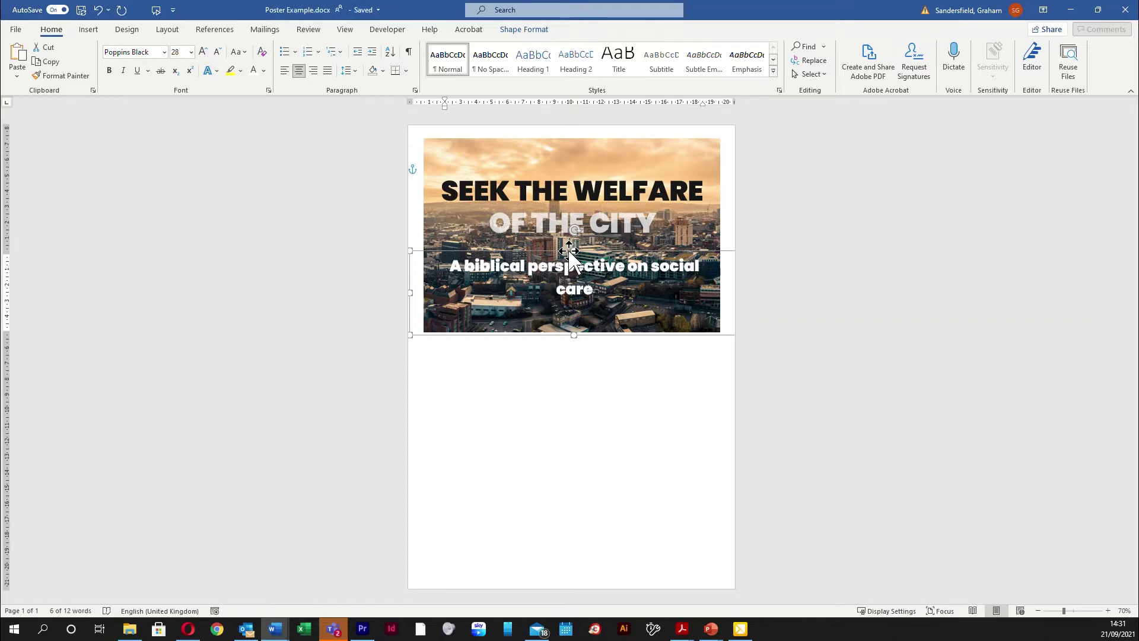
pyautogui.press('Left')
pyautogui.press('Left')
pyautogui.press('Left')
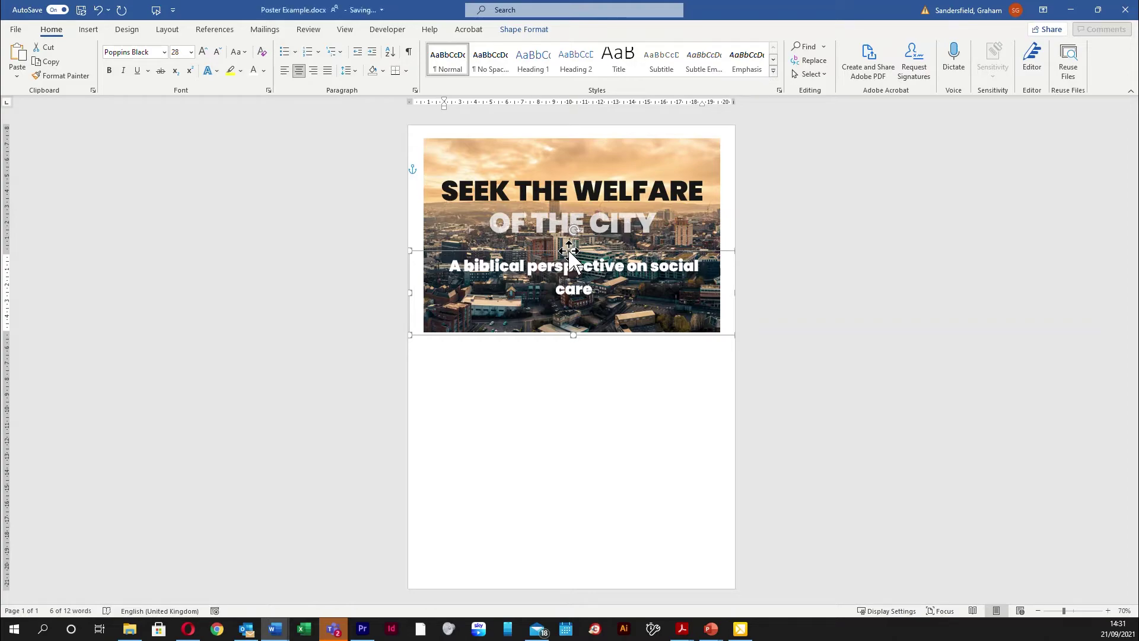
pyautogui.press('Down')
pyautogui.press('Down')
pyautogui.press('Down')
pyautogui.press('Down')
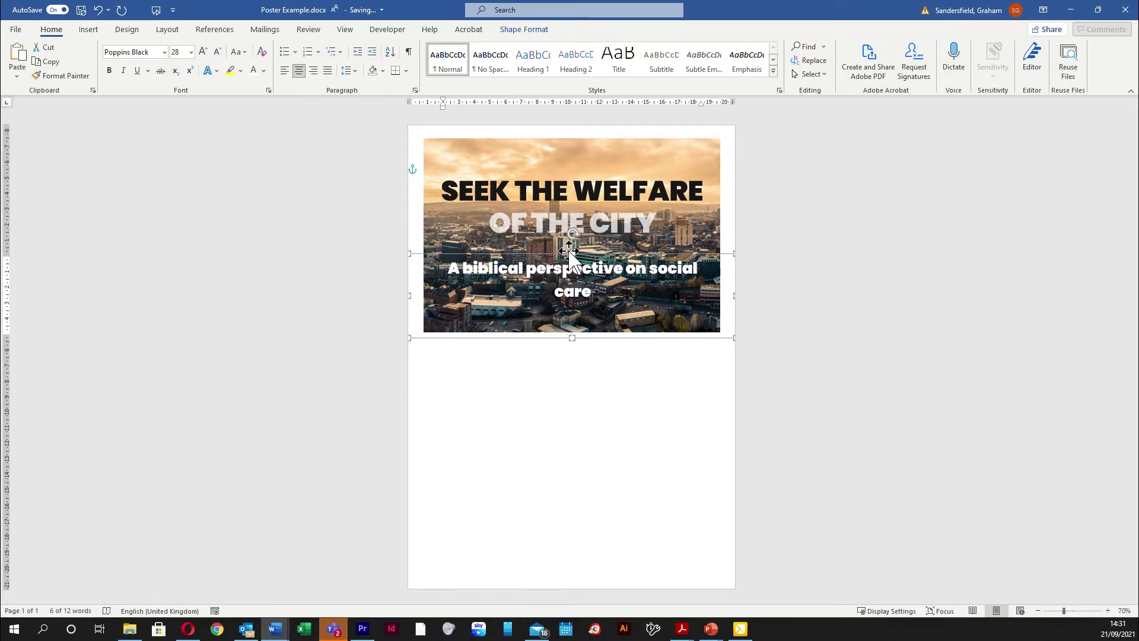
pyautogui.click(626, 392)
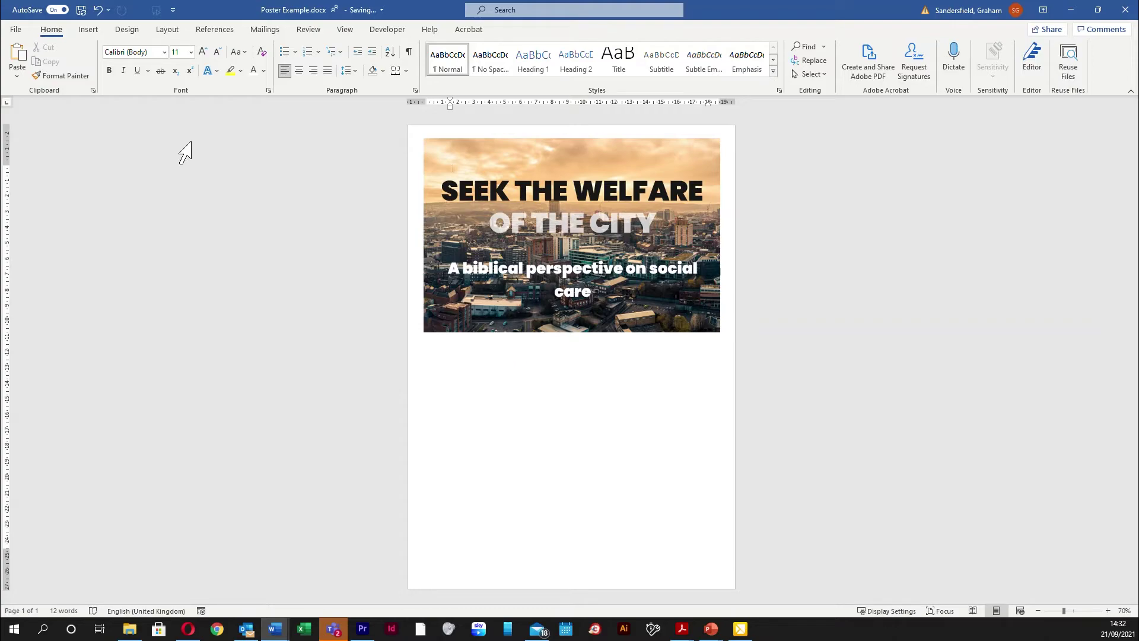
# Draw a square of about 3.4 cm directly beneath the lower-left corner of the skyline picture
pyautogui.click(89, 30)
pyautogui.click(159, 51)
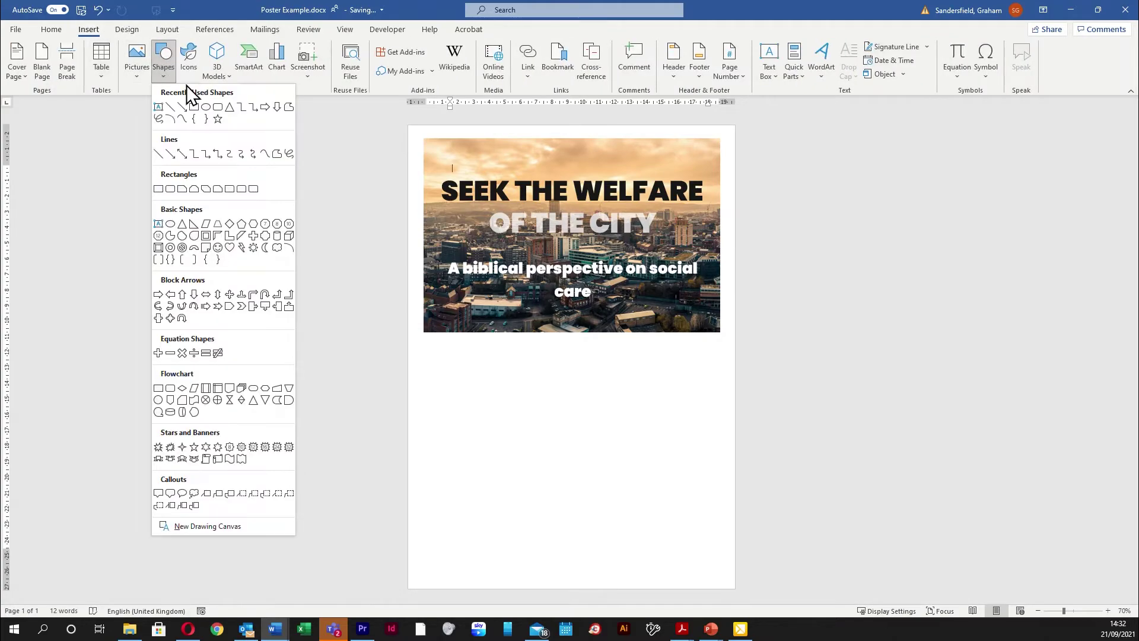
pyautogui.click(196, 114)
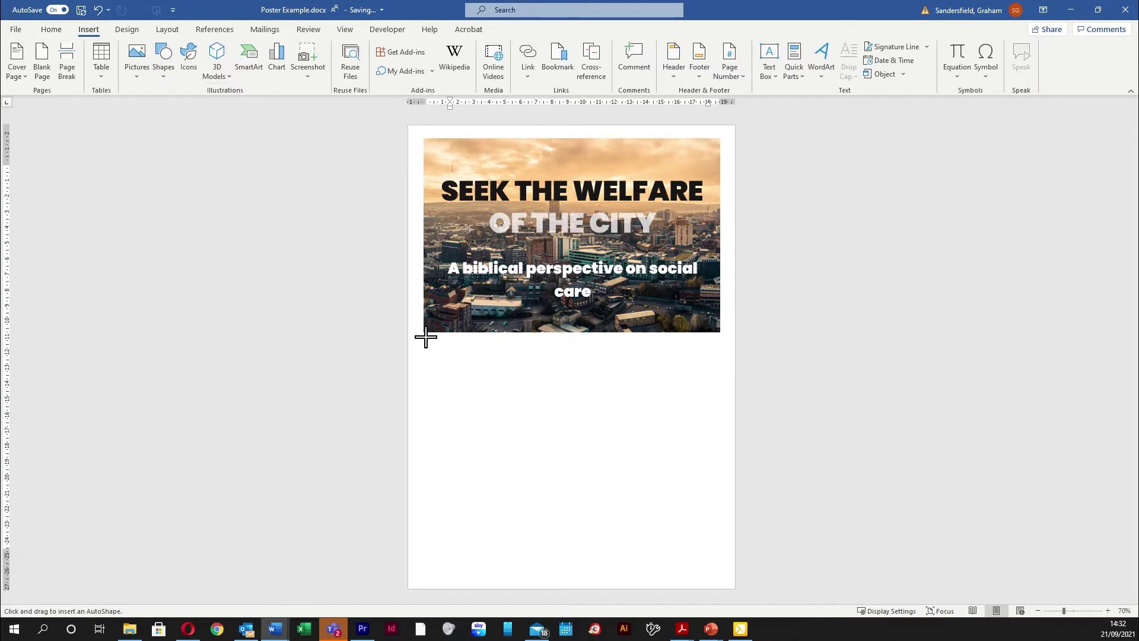
pyautogui.moveTo(423, 334); pyautogui.dragTo(439, 387)
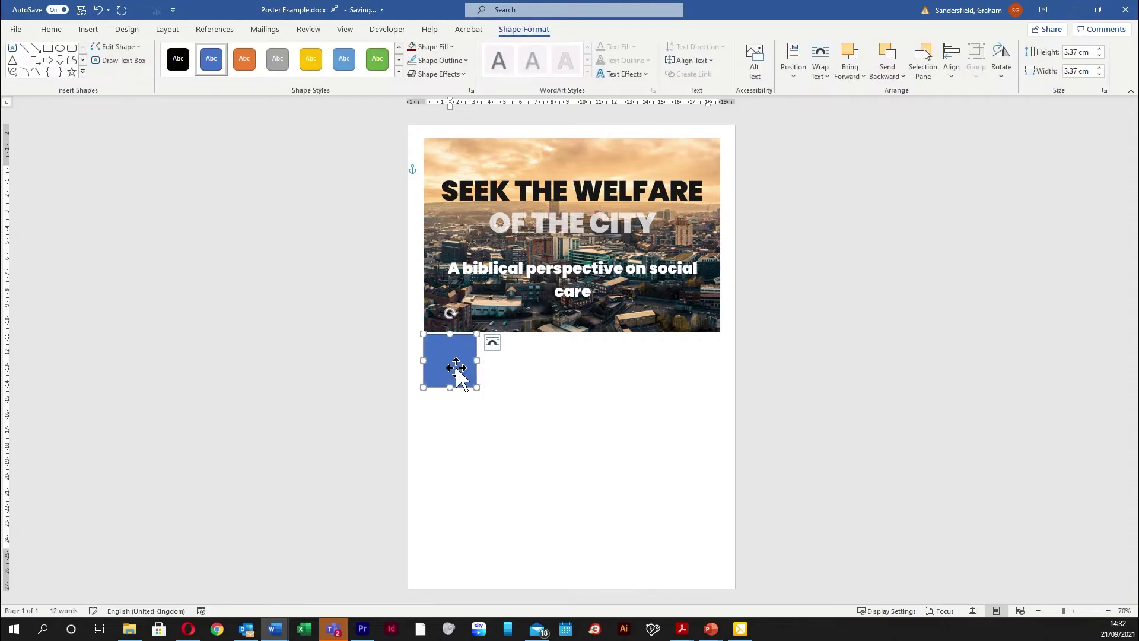
# Nudge the square until it touches the picture's lower edge and lines up with the picture's left edge
pyautogui.press('Up')
pyautogui.press('Up')
pyautogui.press('Up')
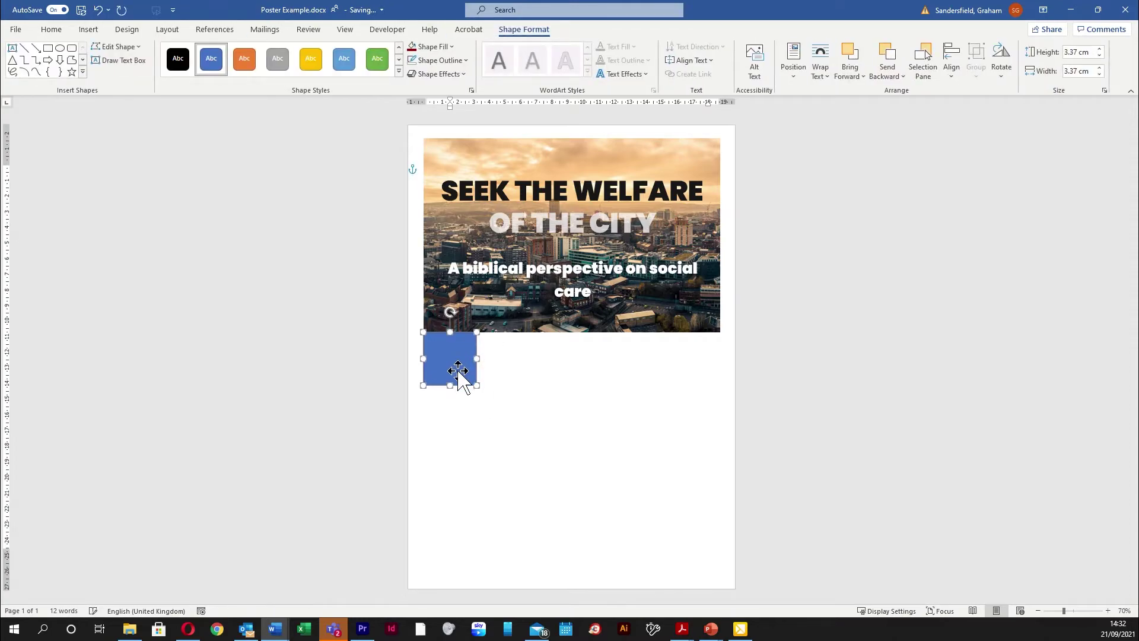
pyautogui.press('Left')
pyautogui.click(514, 388)
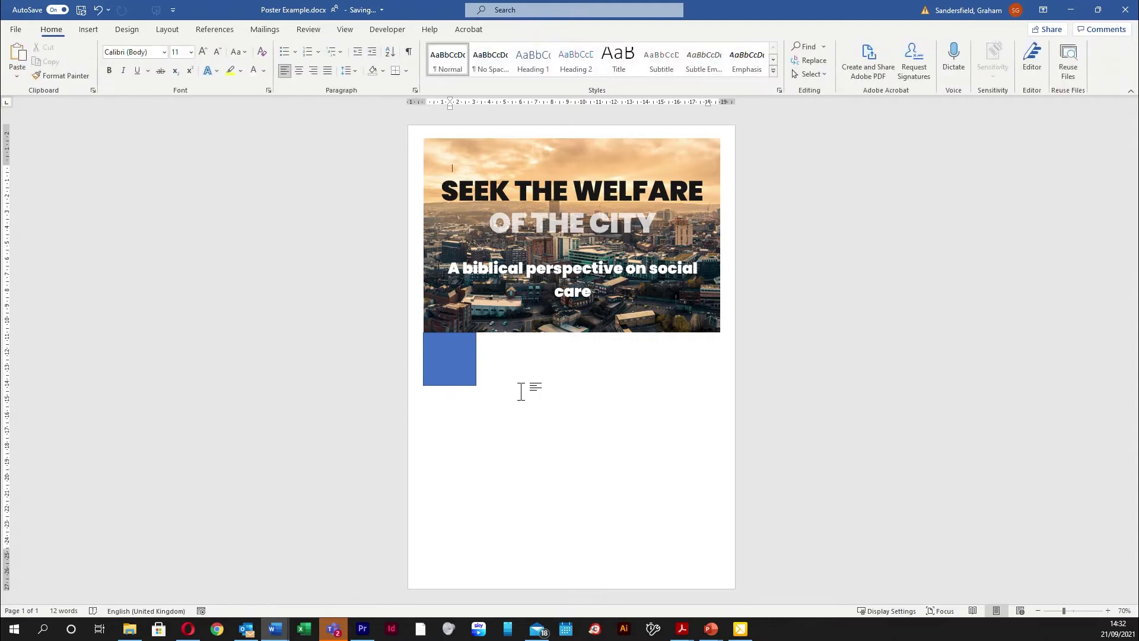
pyautogui.click(449, 367)
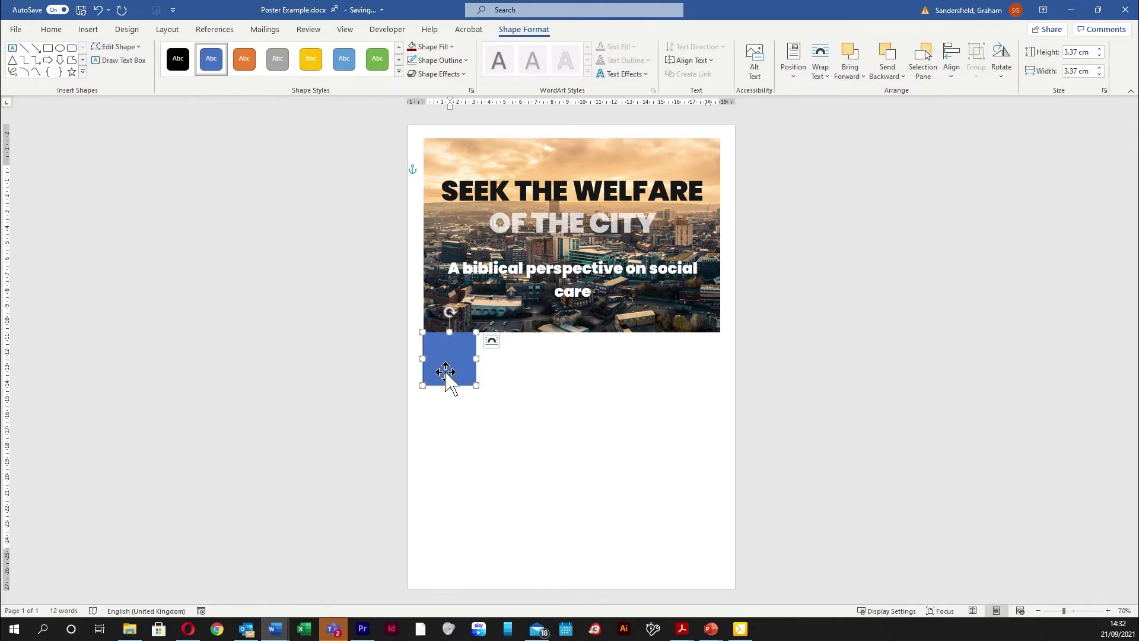
pyautogui.keyDown('ctrl'); pyautogui.scroll(11, 423, 332); pyautogui.keyUp('ctrl')
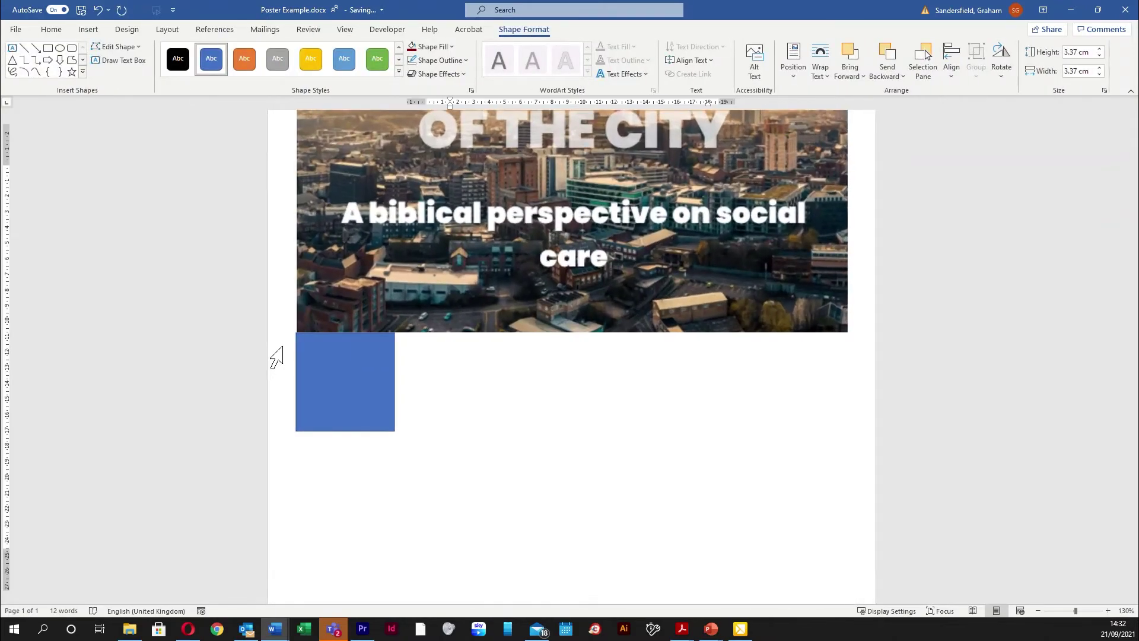
pyautogui.keyDown('ctrl'); pyautogui.scroll(4, 191, 339); pyautogui.keyUp('ctrl')
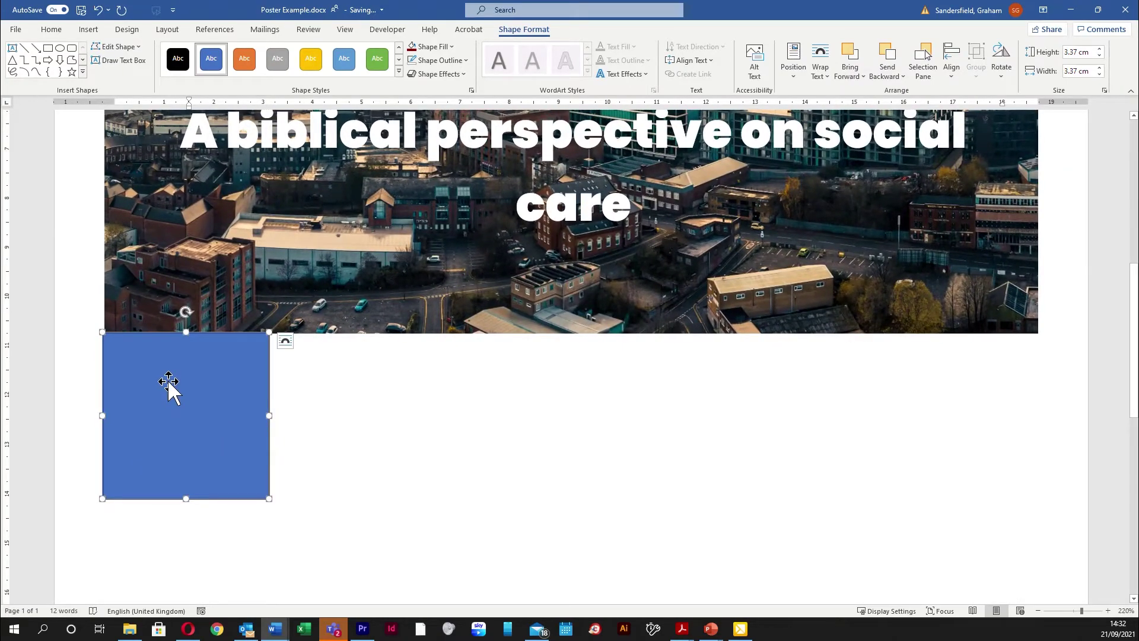
pyautogui.press('Right')
pyautogui.press('Right')
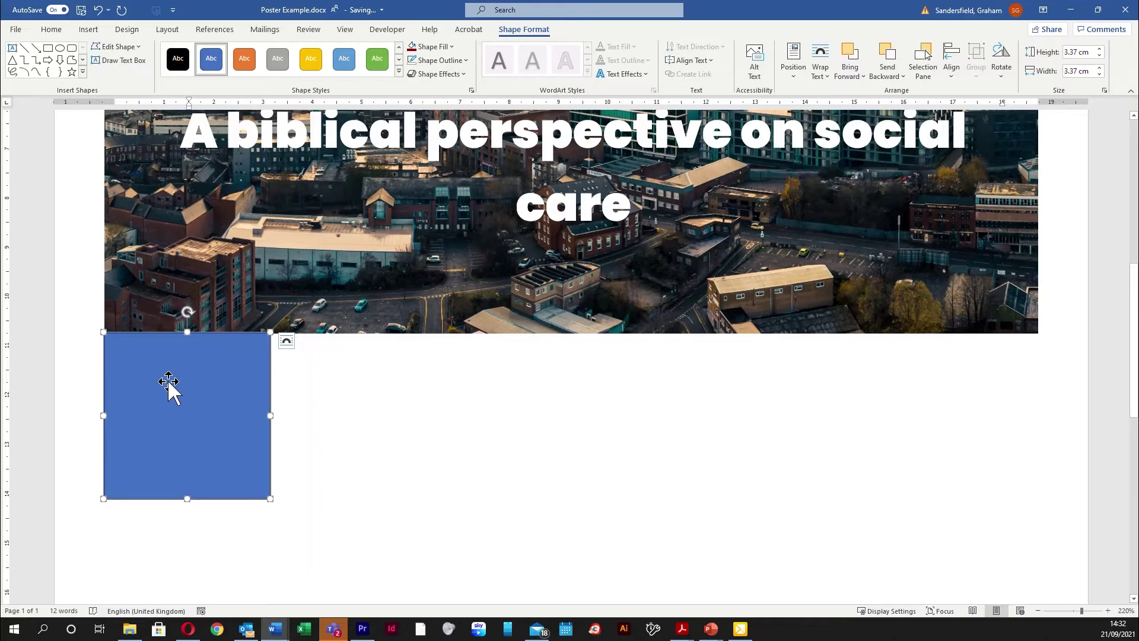
pyautogui.press('Right')
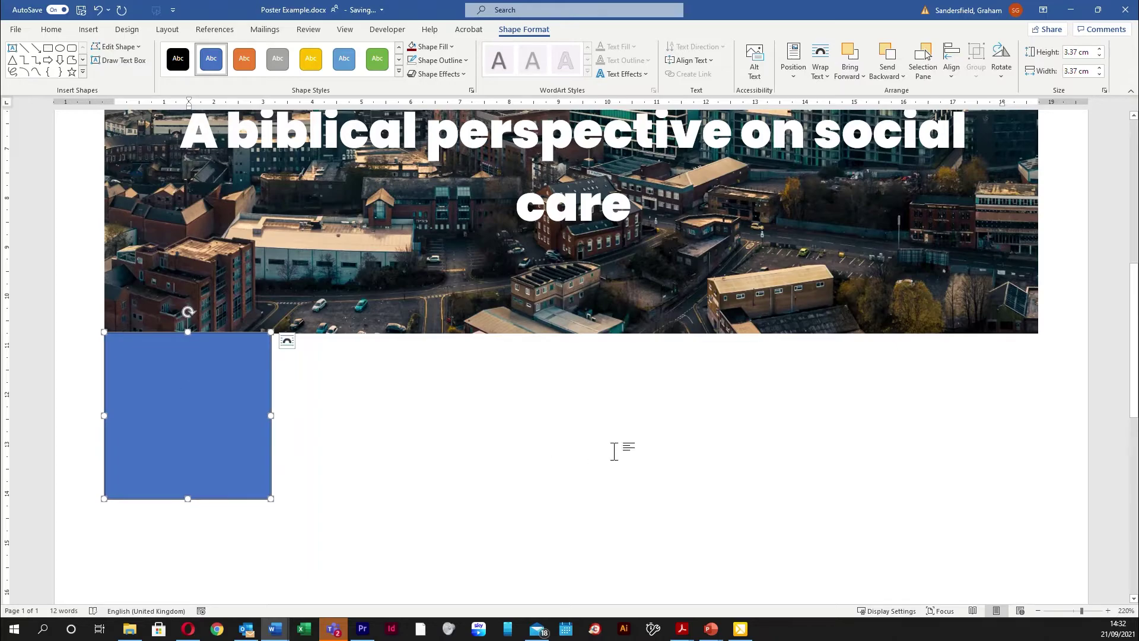
pyautogui.click(614, 450)
pyautogui.scroll(-5, 514, 381)
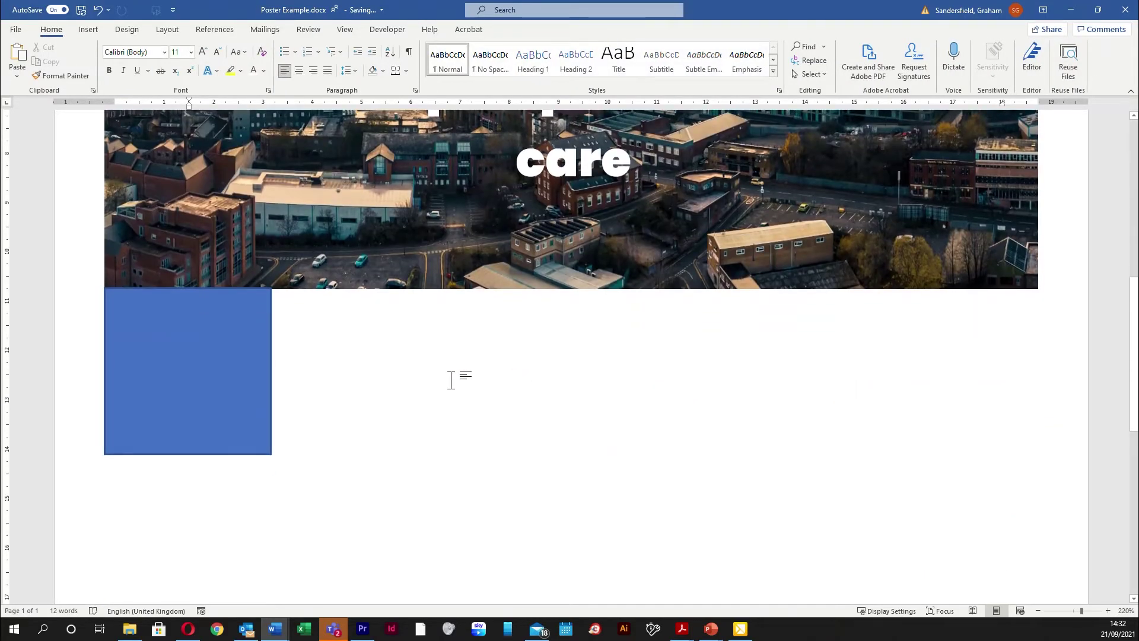
# Fill the square below the skyline picture with black and remove its outline
pyautogui.click(224, 350)
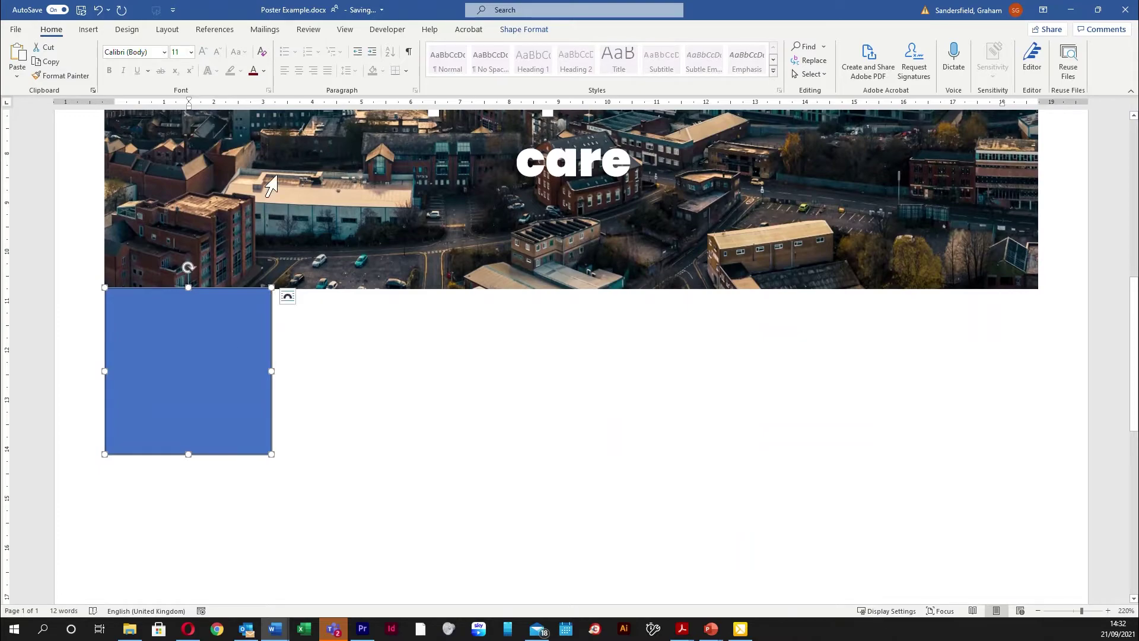
pyautogui.click(212, 330)
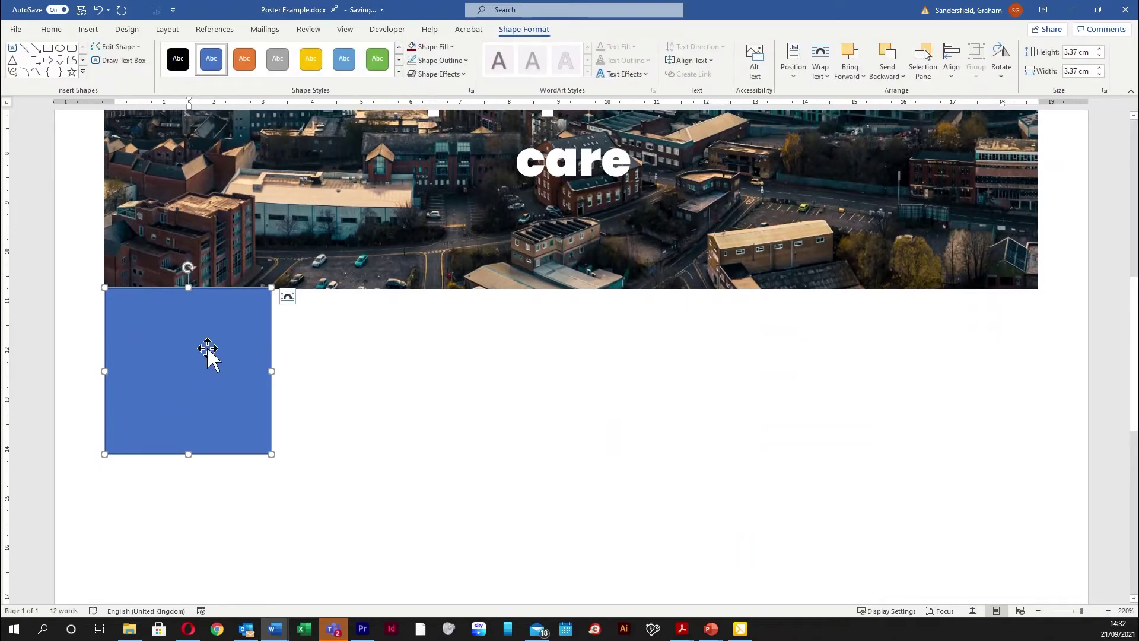
pyautogui.click(455, 47)
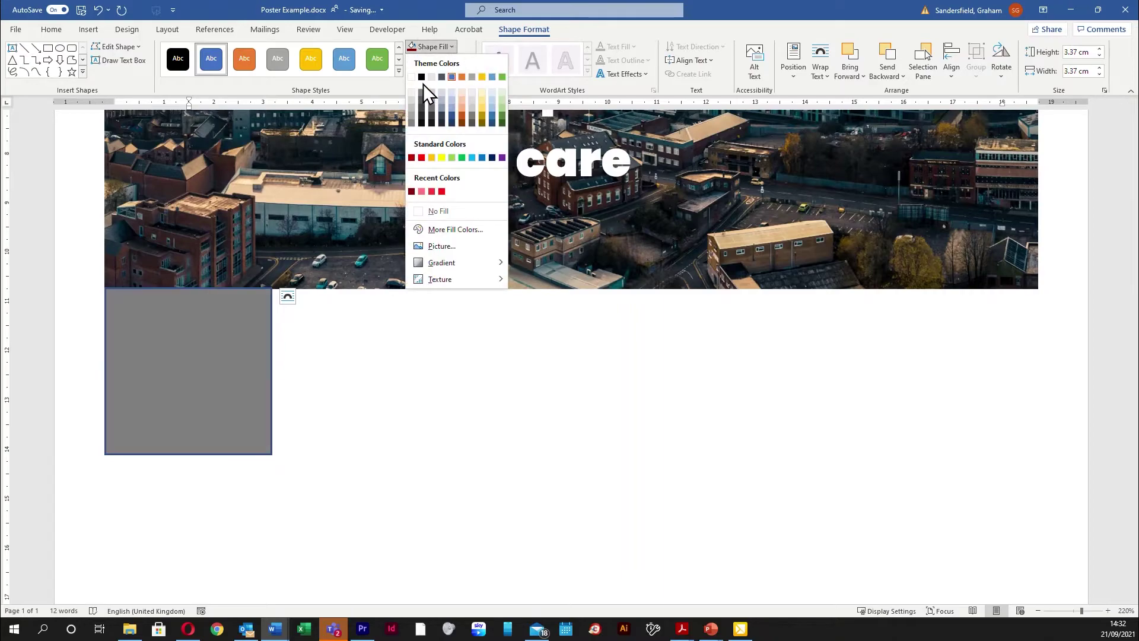
pyautogui.click(423, 81)
pyautogui.click(465, 60)
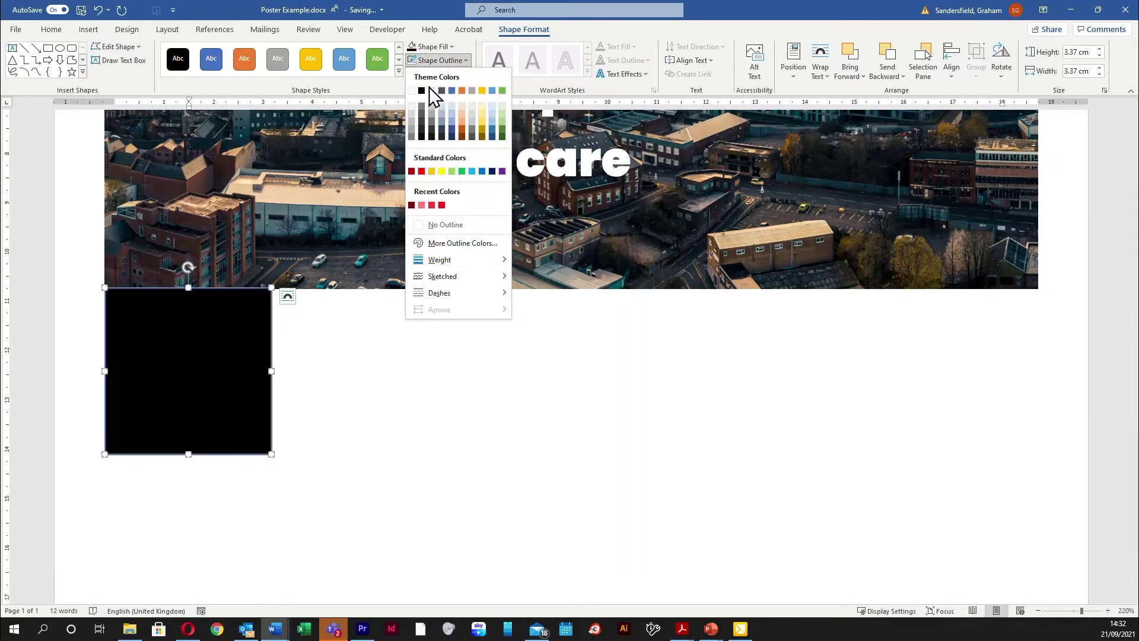
pyautogui.click(445, 224)
pyautogui.click(472, 401)
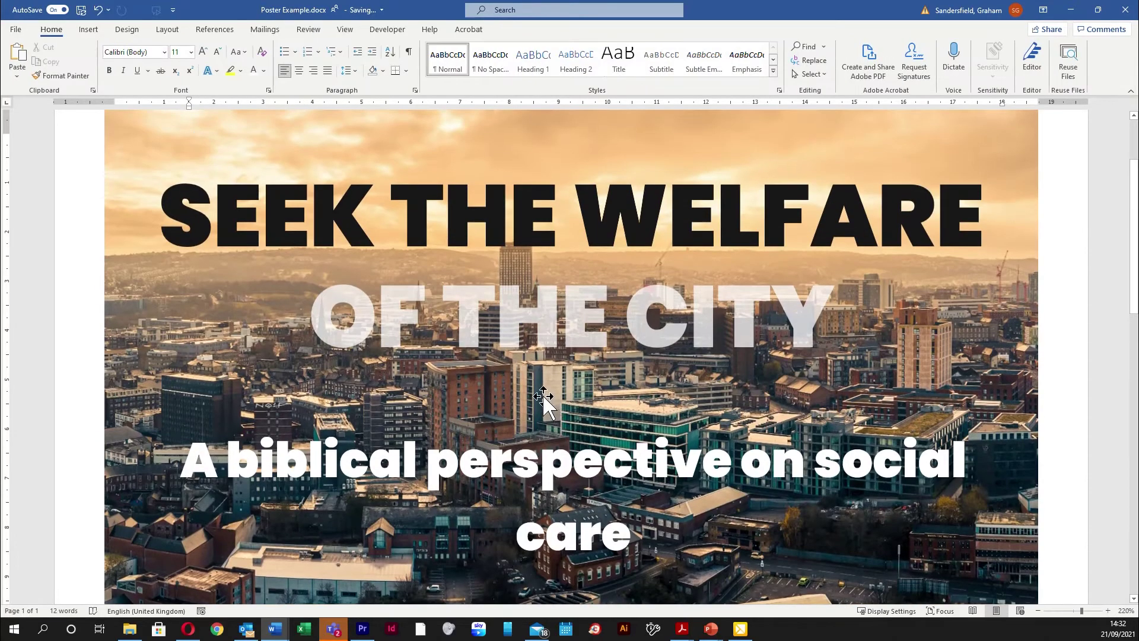
# Nudge the black square slightly so it lines up exactly with the picture's left edge
pyautogui.scroll(-4, 544, 393)
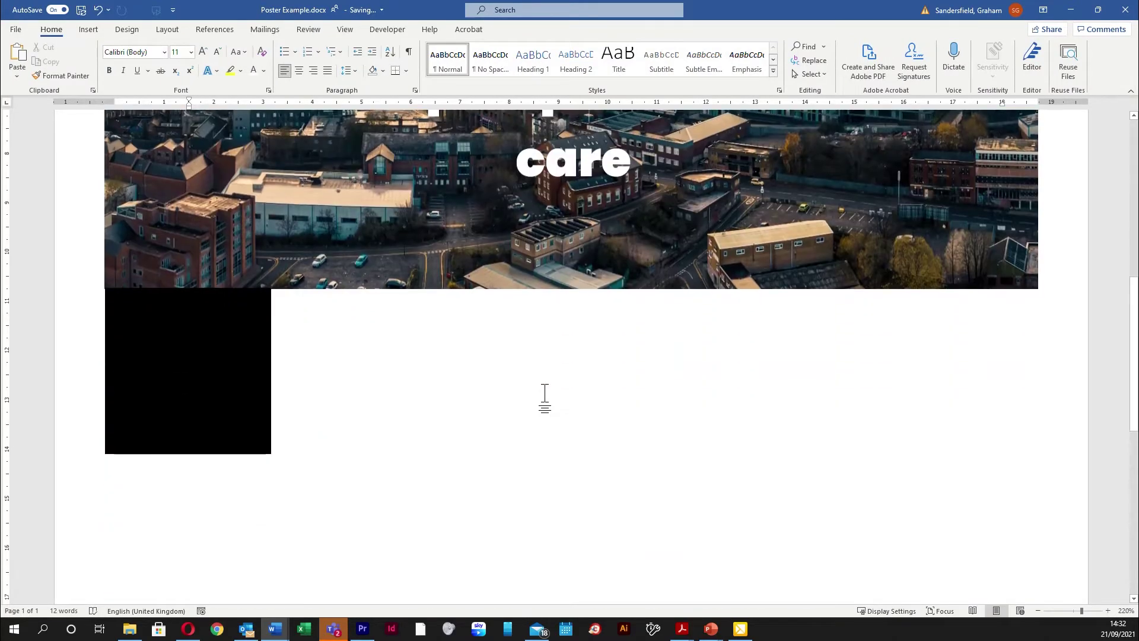
pyautogui.click(185, 372)
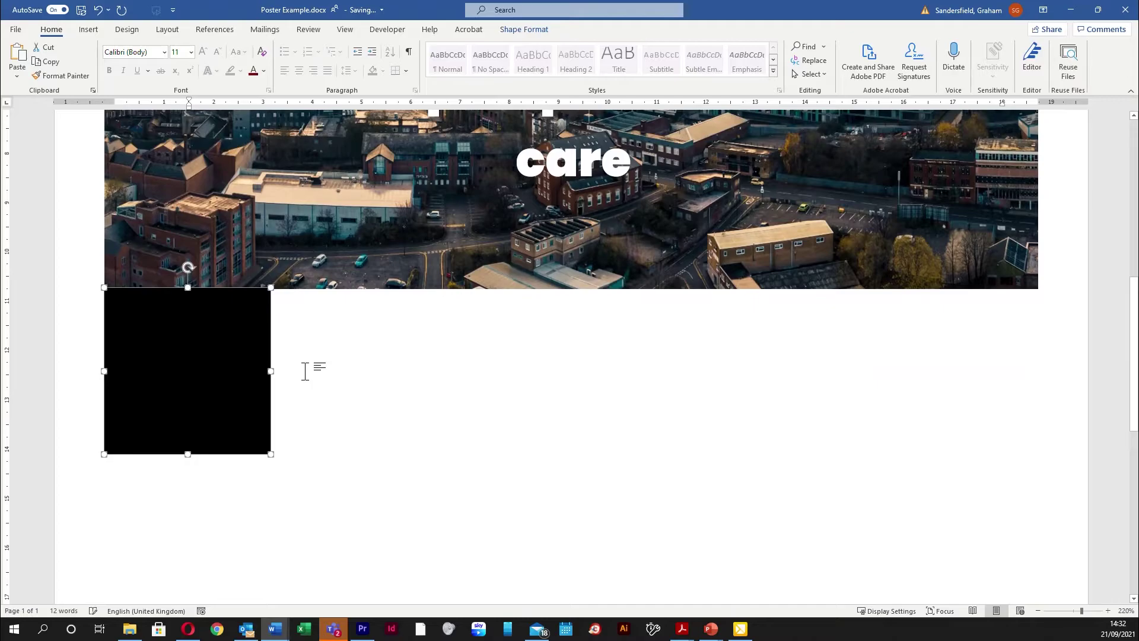
pyautogui.press('Delete')
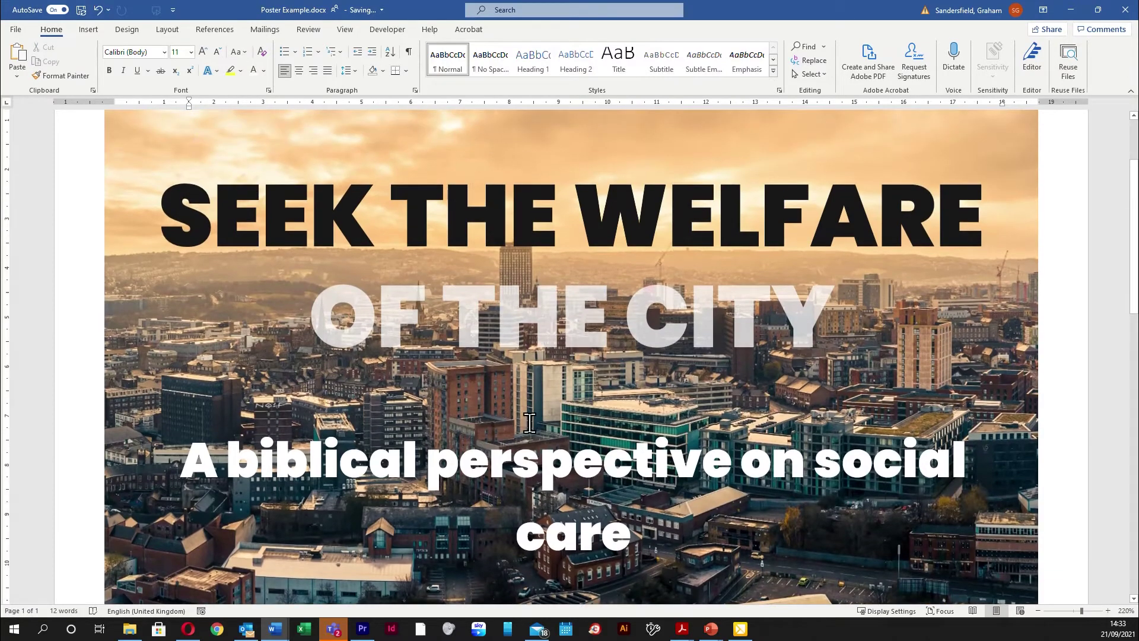
pyautogui.scroll(-5, 529, 422)
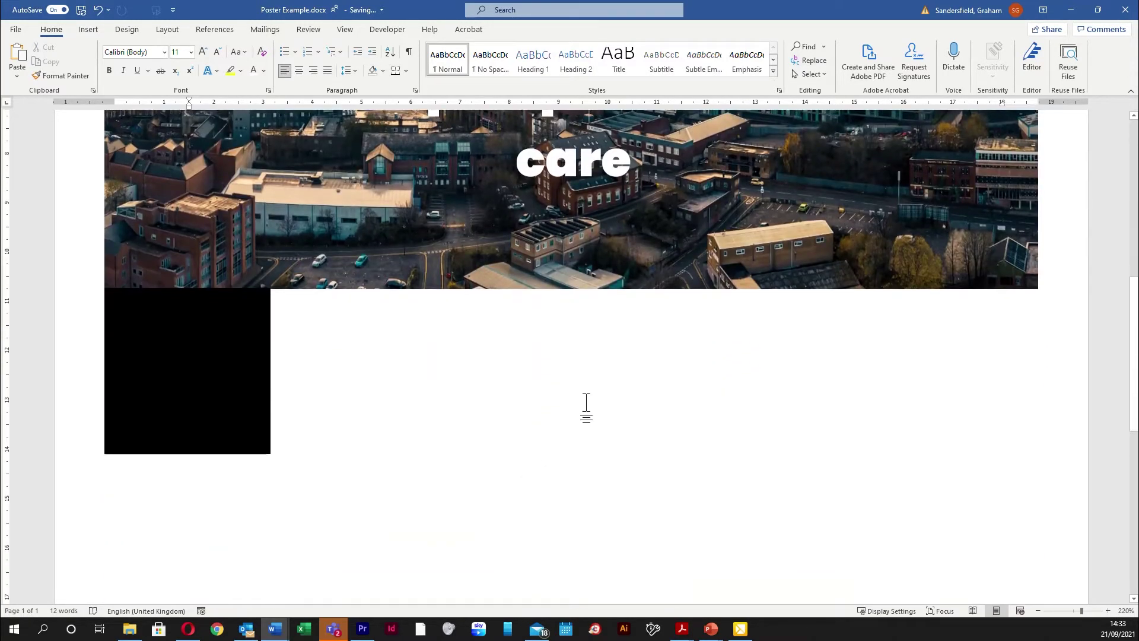
# Place the cursor on the line above "Entry" in the text box beside the black square
pyautogui.keyDown('ctrl'); pyautogui.scroll(-11, 586, 406); pyautogui.keyUp('ctrl')
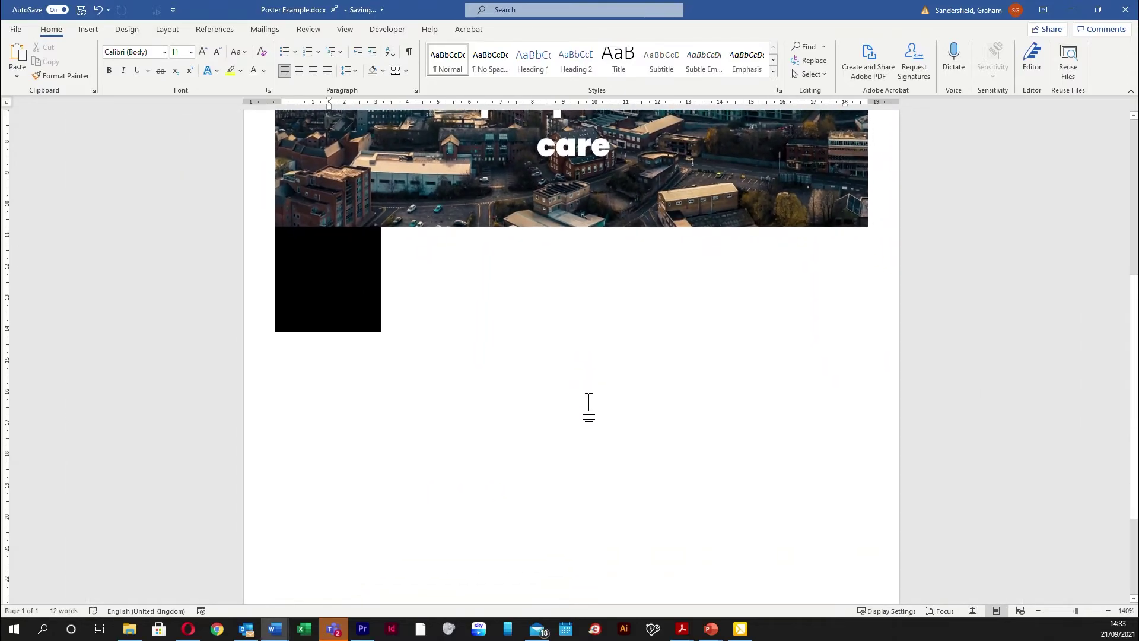
pyautogui.scroll(3, 593, 403)
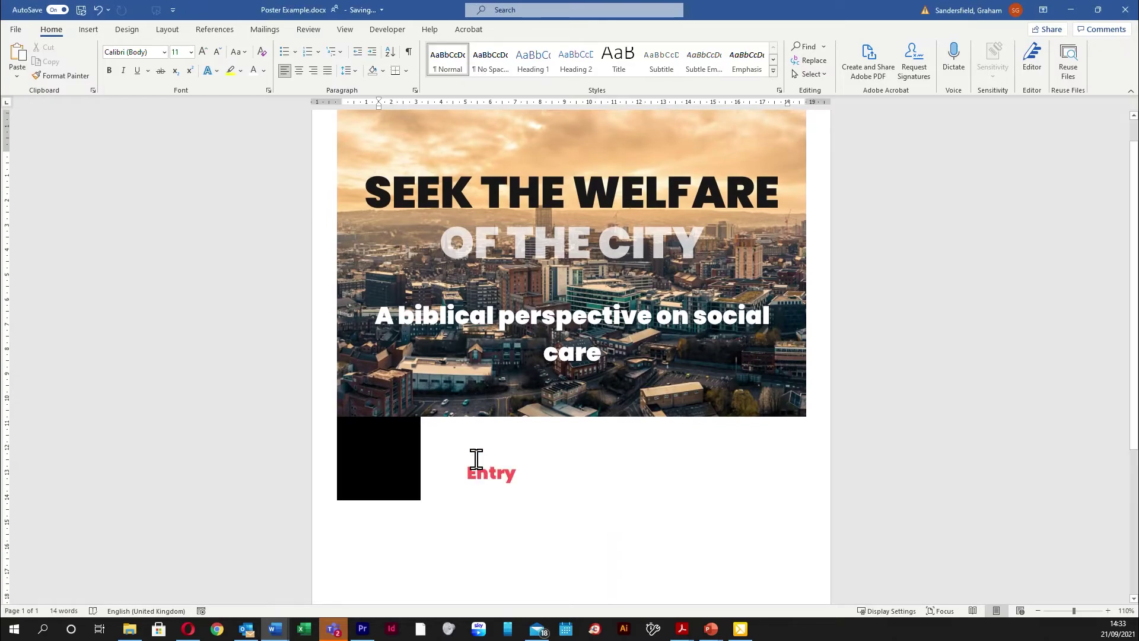
pyautogui.click(476, 456)
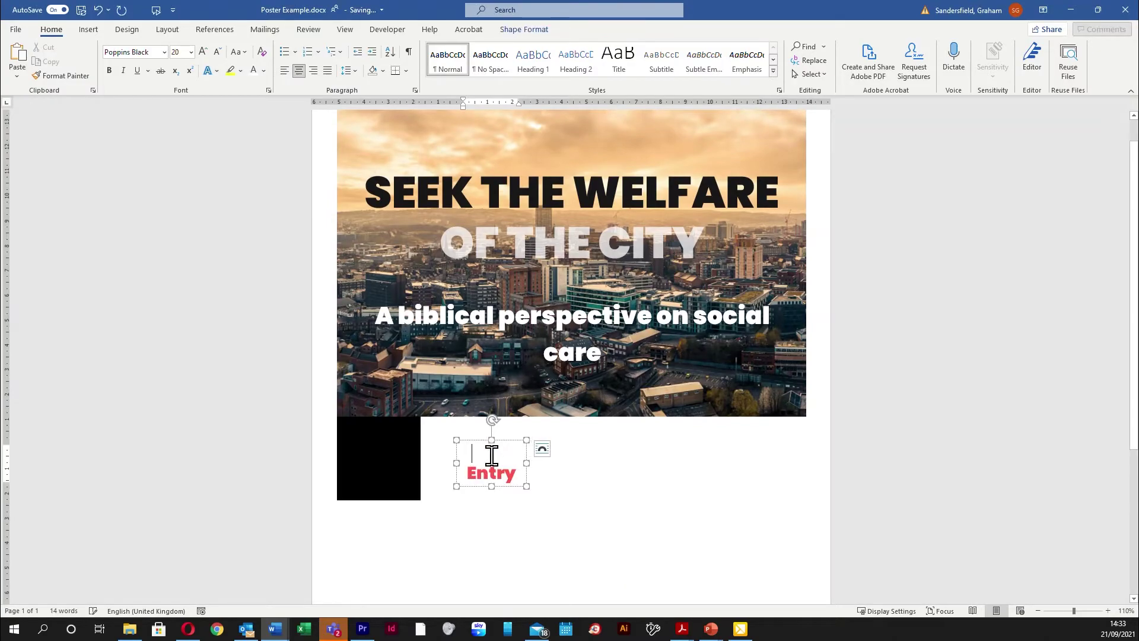
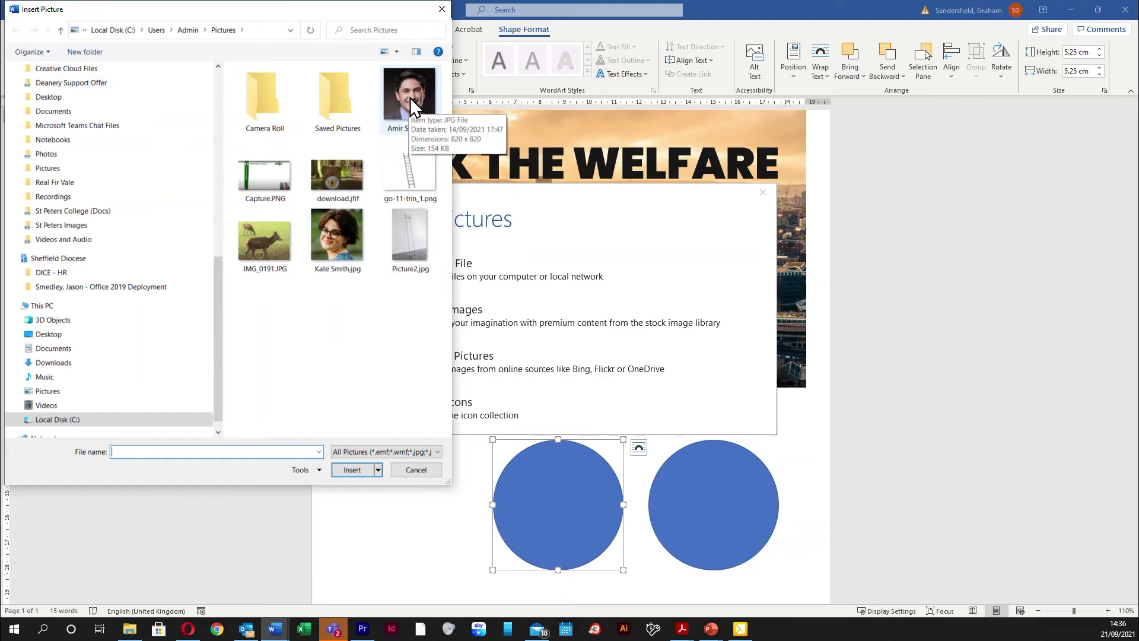
# Fill the left circle under "Speakers" with the suited man's portrait from the Pictures folder and remove its outline
pyautogui.click(411, 98)
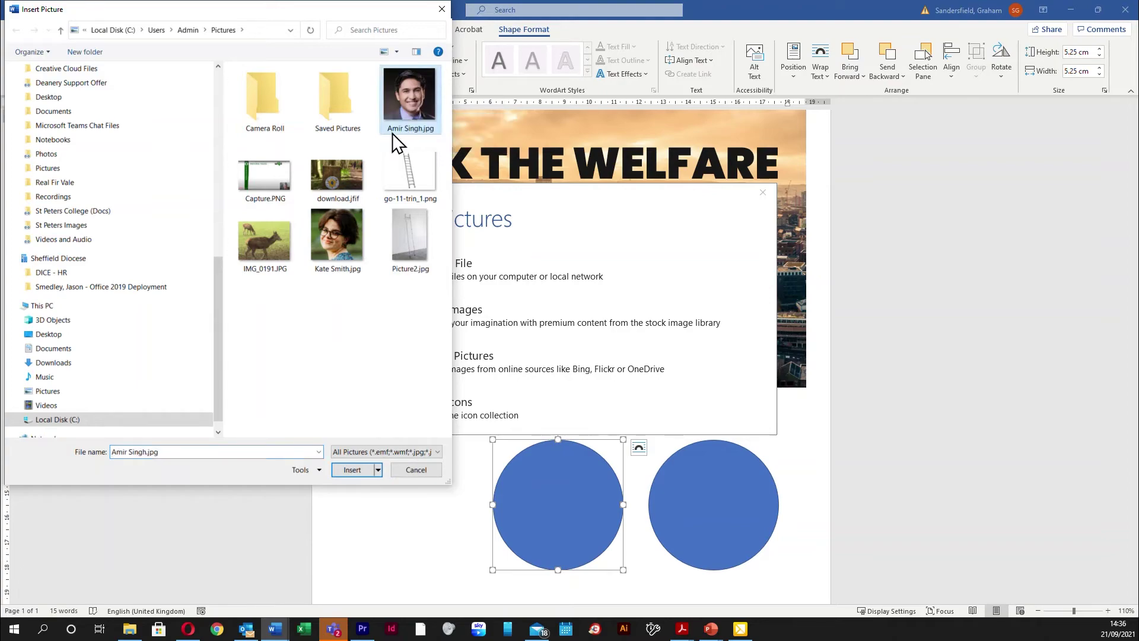
pyautogui.click(351, 470)
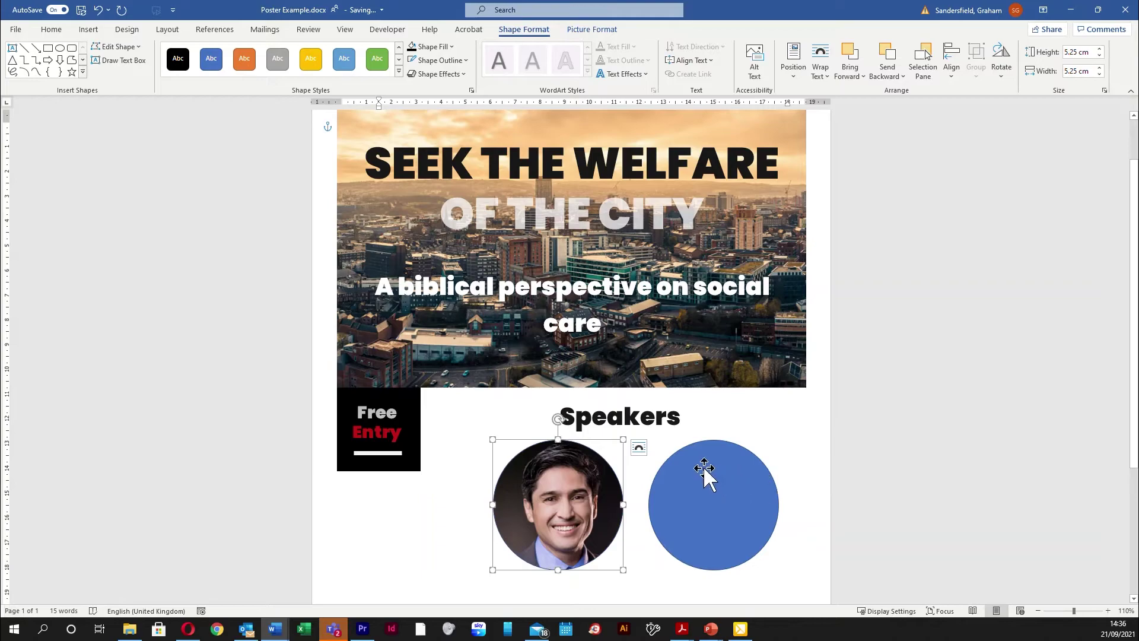
pyautogui.click(464, 60)
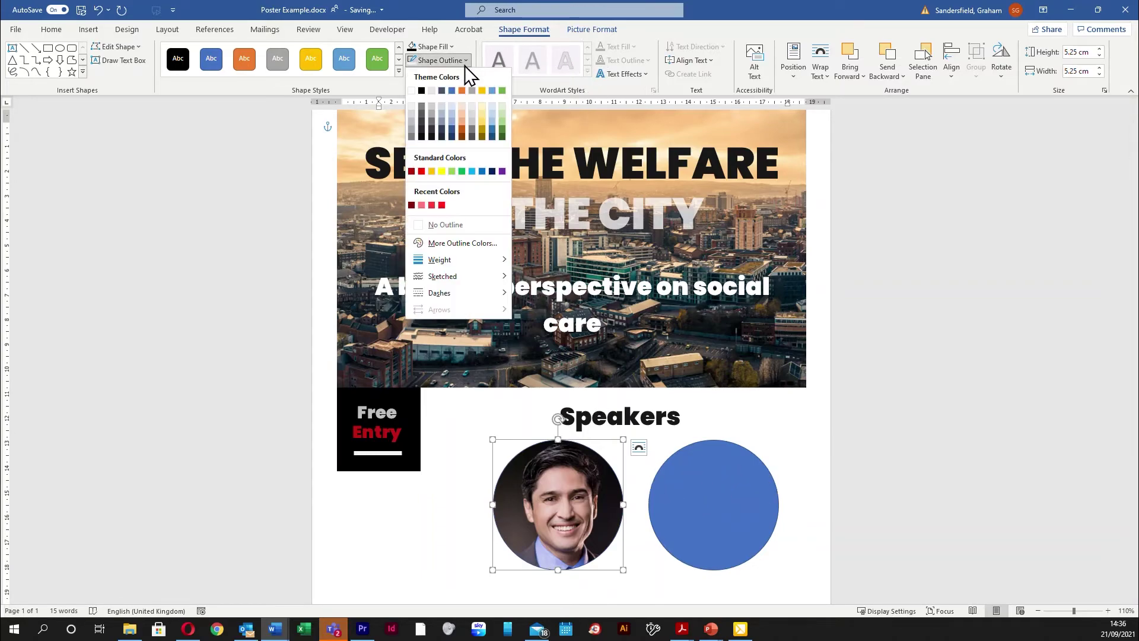
pyautogui.click(447, 226)
# Remove the outline of the right circle under "Speakers" and fill it with the portrait file of the woman in glasses
pyautogui.click(723, 483)
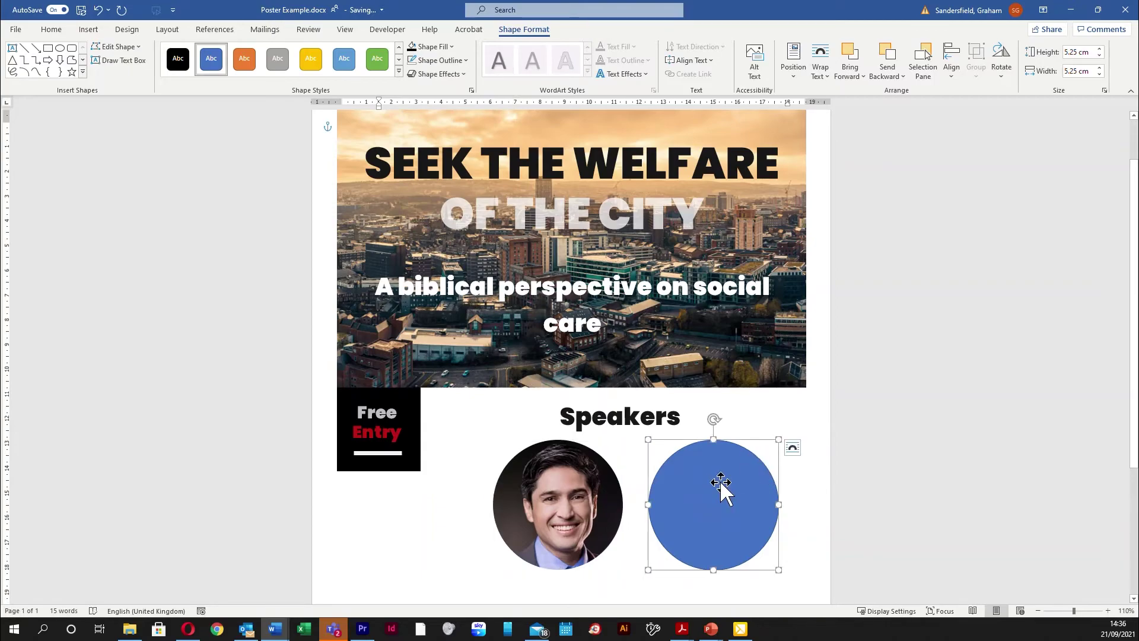
pyautogui.click(464, 61)
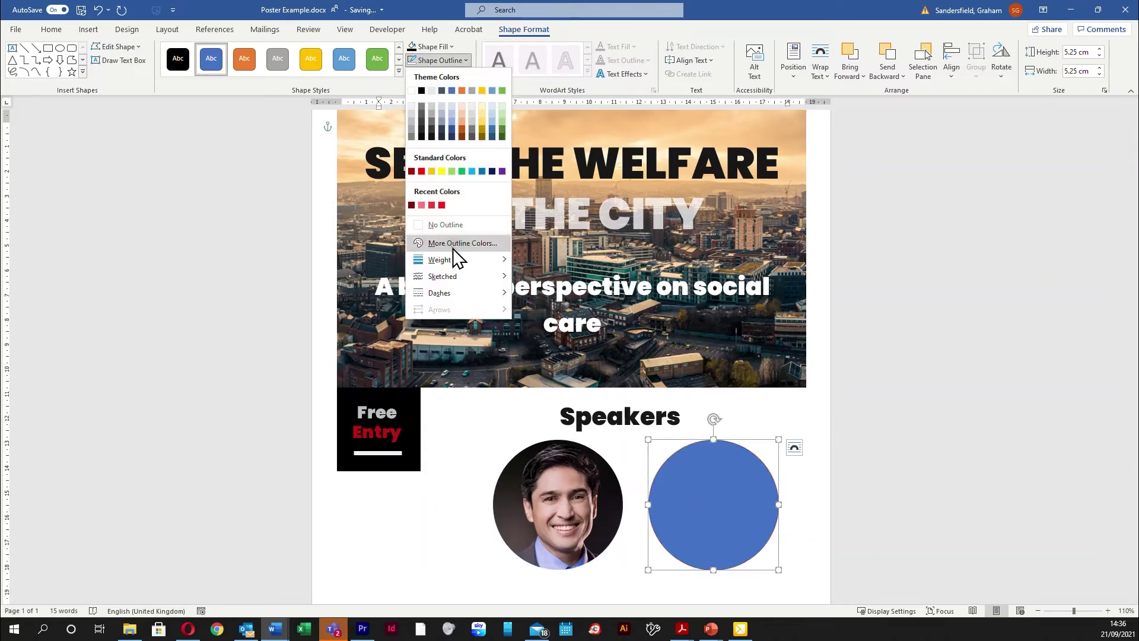
pyautogui.click(453, 226)
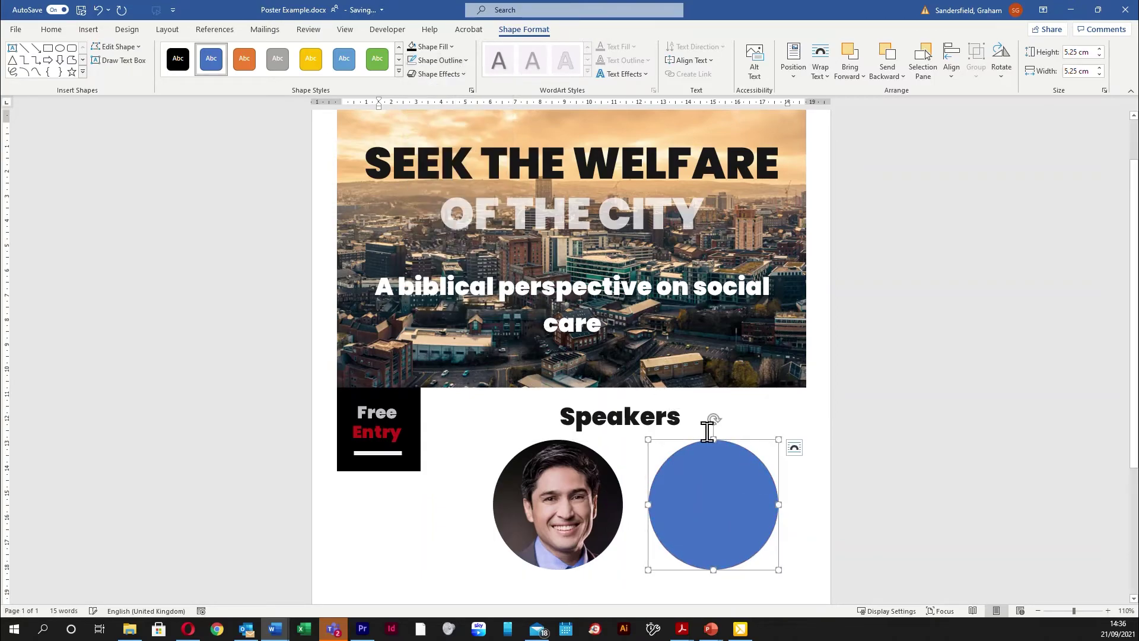
pyautogui.rightClick(700, 504)
pyautogui.click(746, 541)
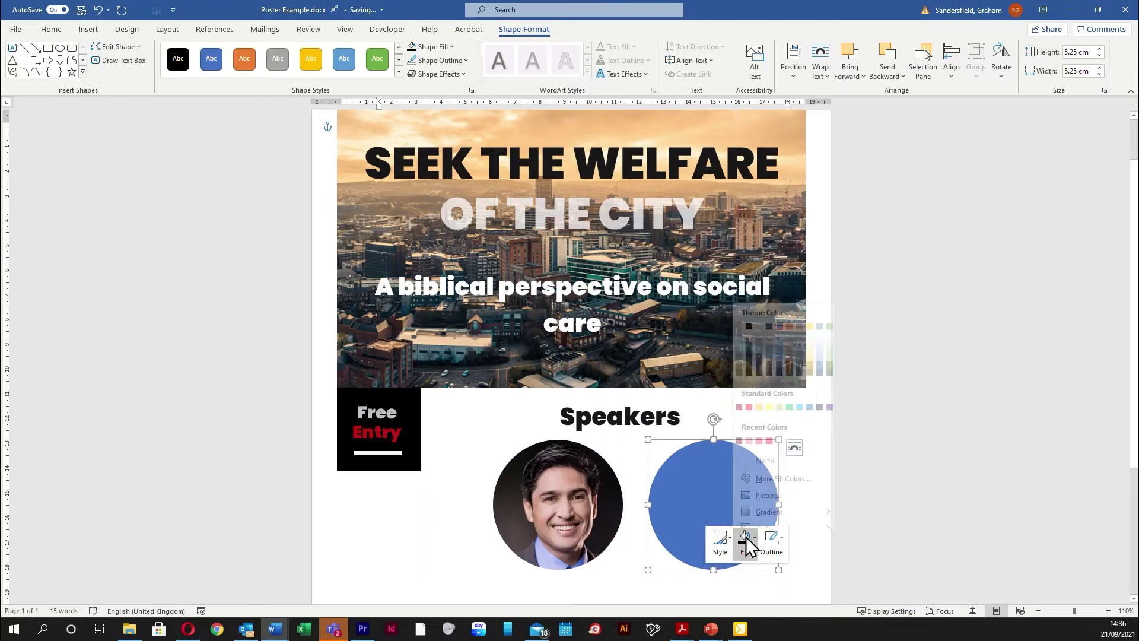
pyautogui.click(771, 486)
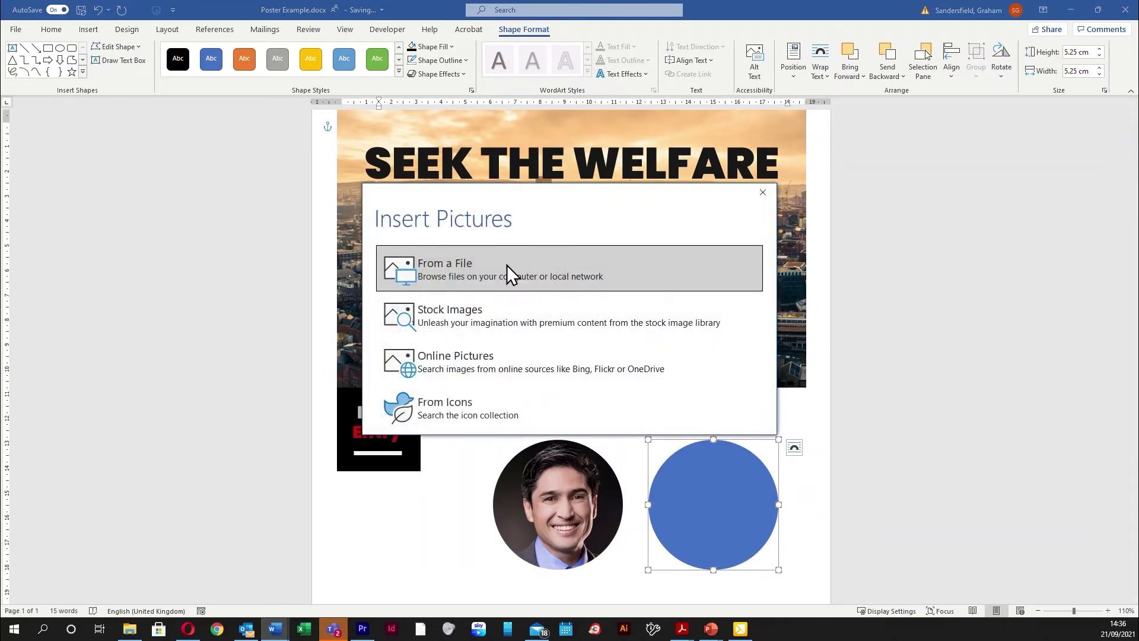
pyautogui.click(468, 276)
pyautogui.click(336, 240)
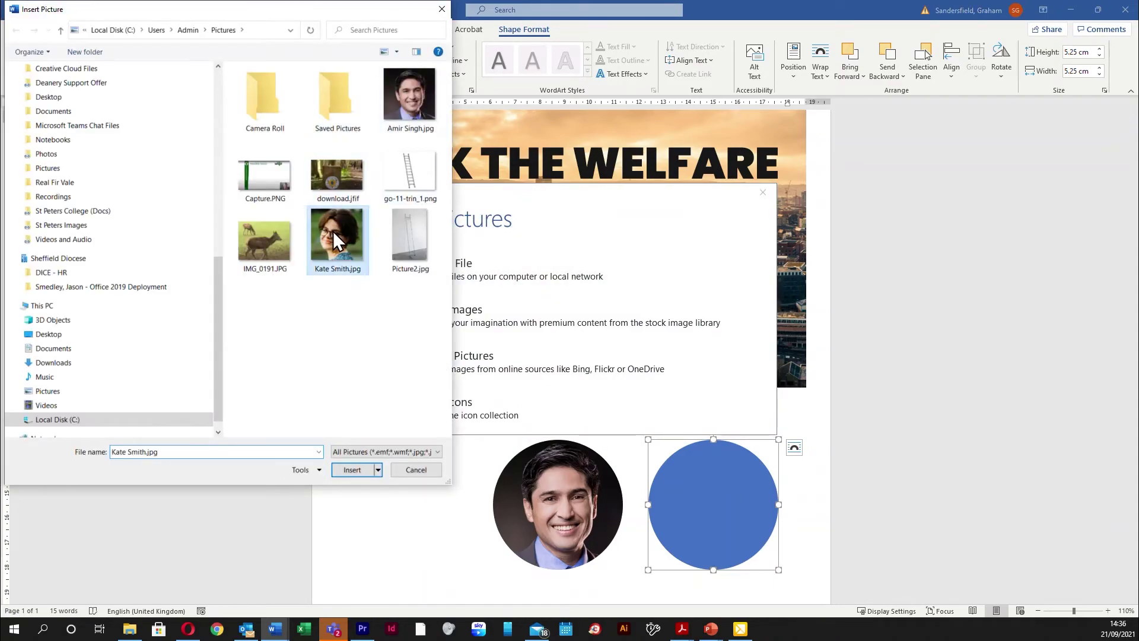
pyautogui.click(353, 470)
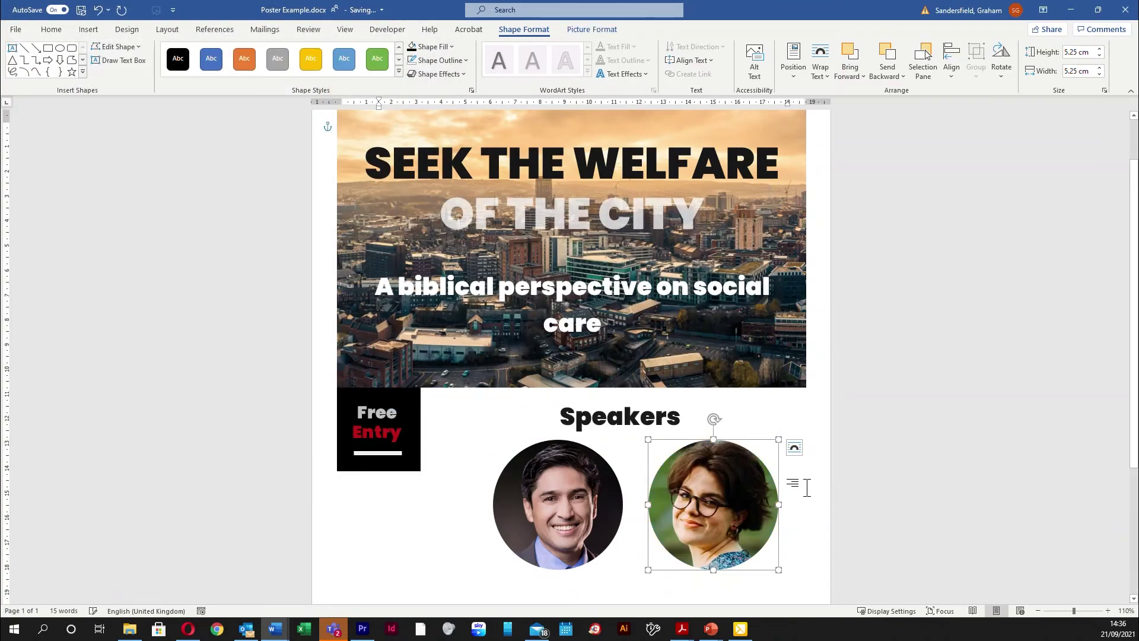
# Paste the two copied speaker name text boxes and move them directly beneath the matching circular portraits
pyautogui.click(439, 496)
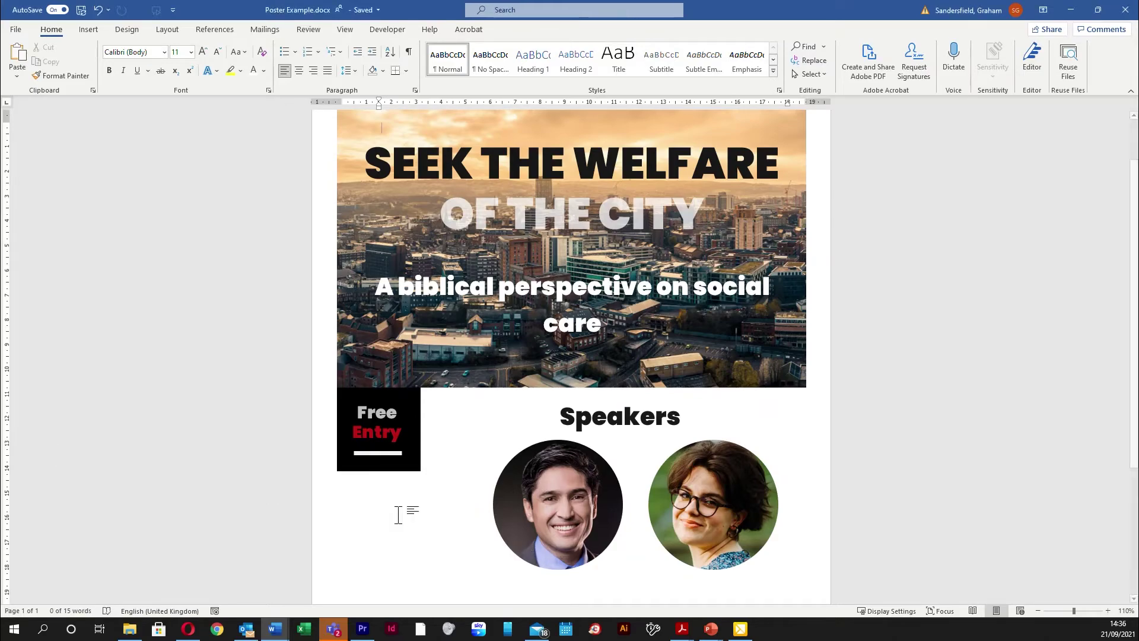
pyautogui.hotkey('ctrl', 'v')
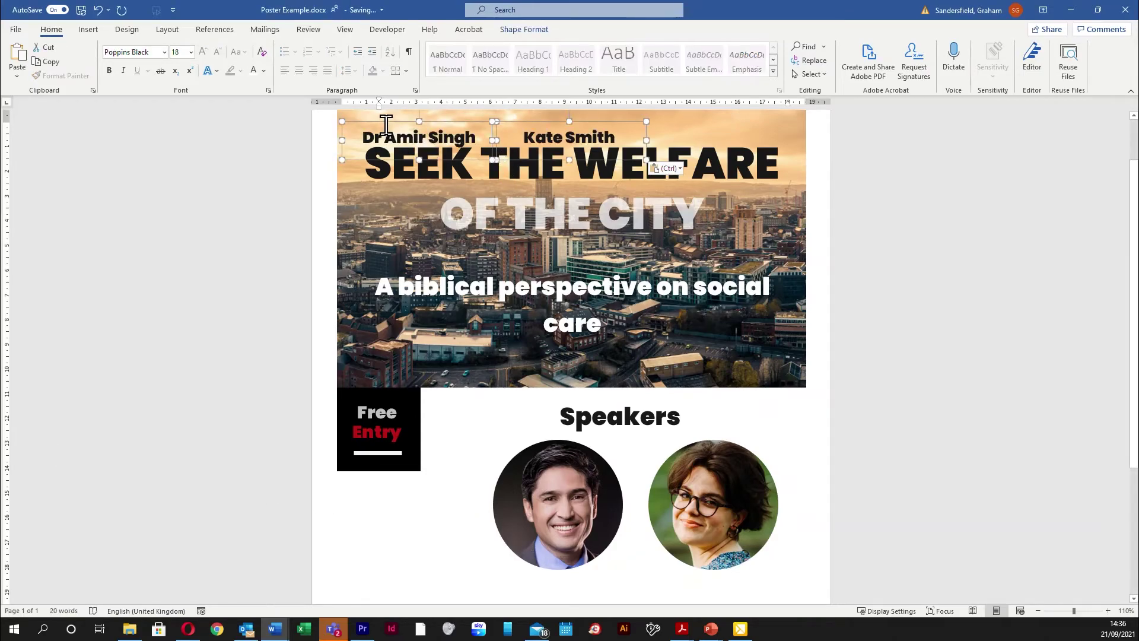
pyautogui.moveTo(387, 123); pyautogui.dragTo(534, 573)
pyautogui.click(933, 510)
# Center-align the man's circular portrait and the name text box beneath it with each other
pyautogui.scroll(-1, 933, 510)
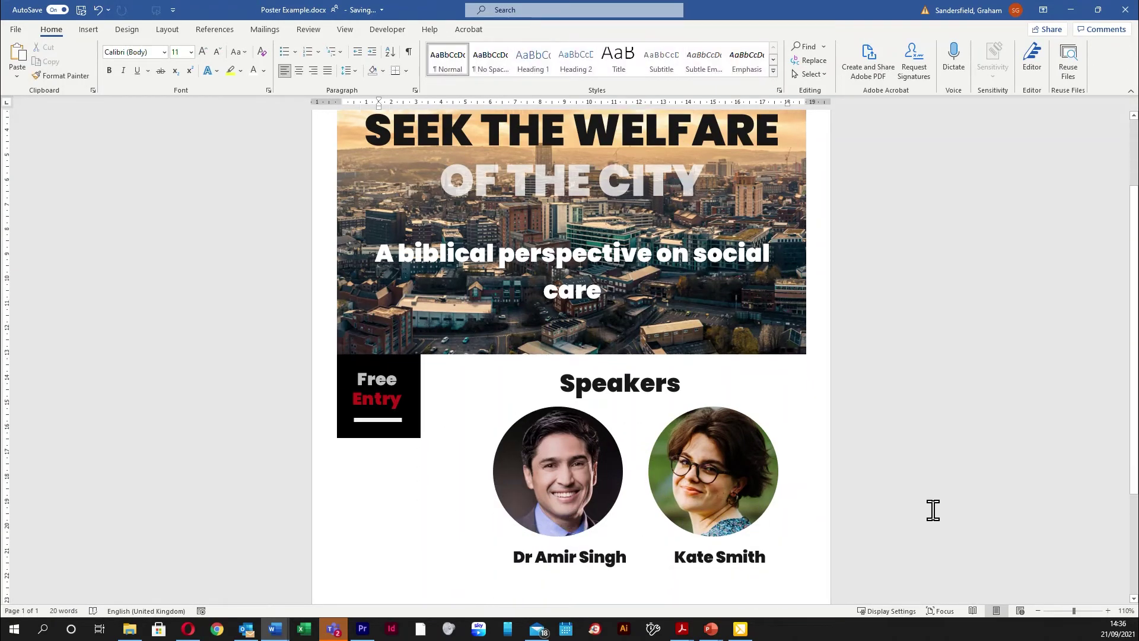
pyautogui.scroll(-3, 743, 496)
pyautogui.click(567, 412)
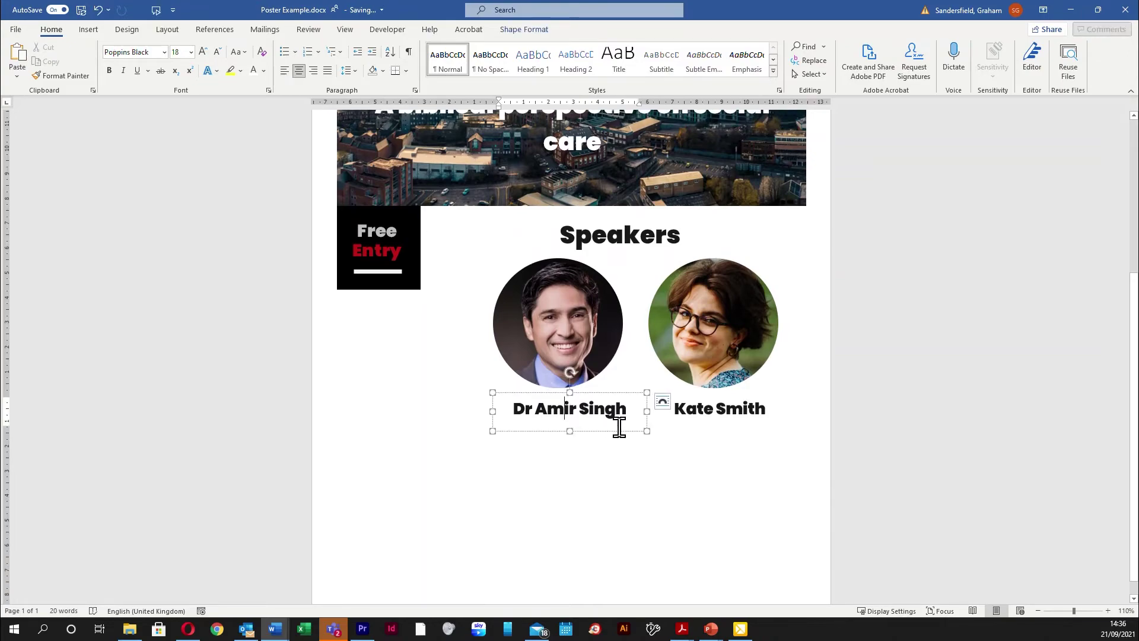
pyautogui.keyDown('shift'); pyautogui.click(571, 347); pyautogui.keyUp('shift')
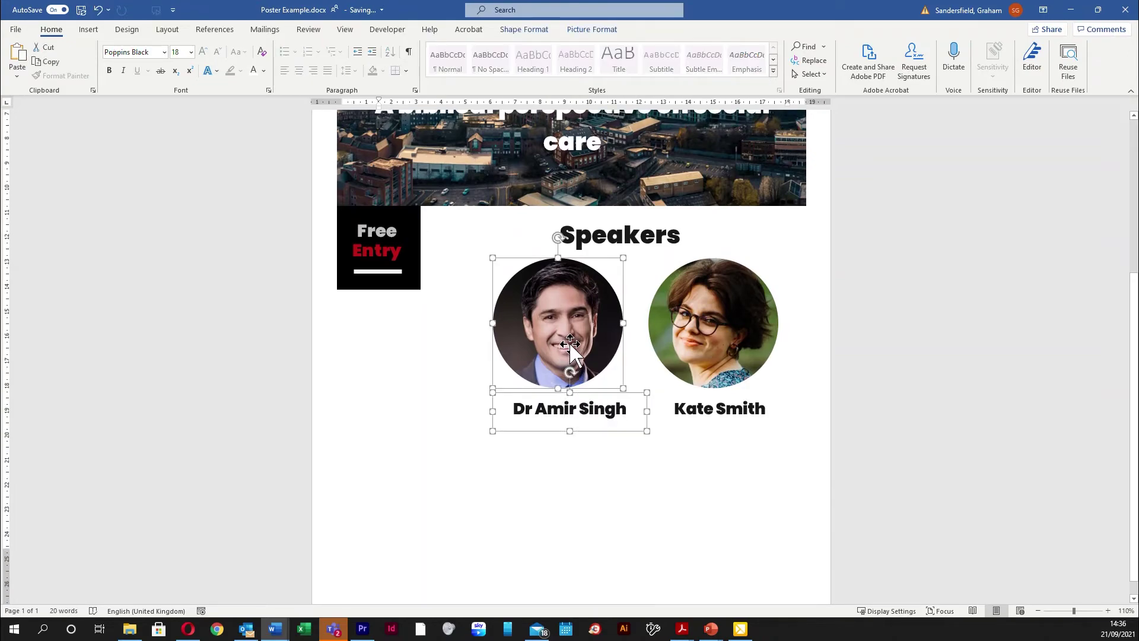
pyautogui.rightClick(563, 309)
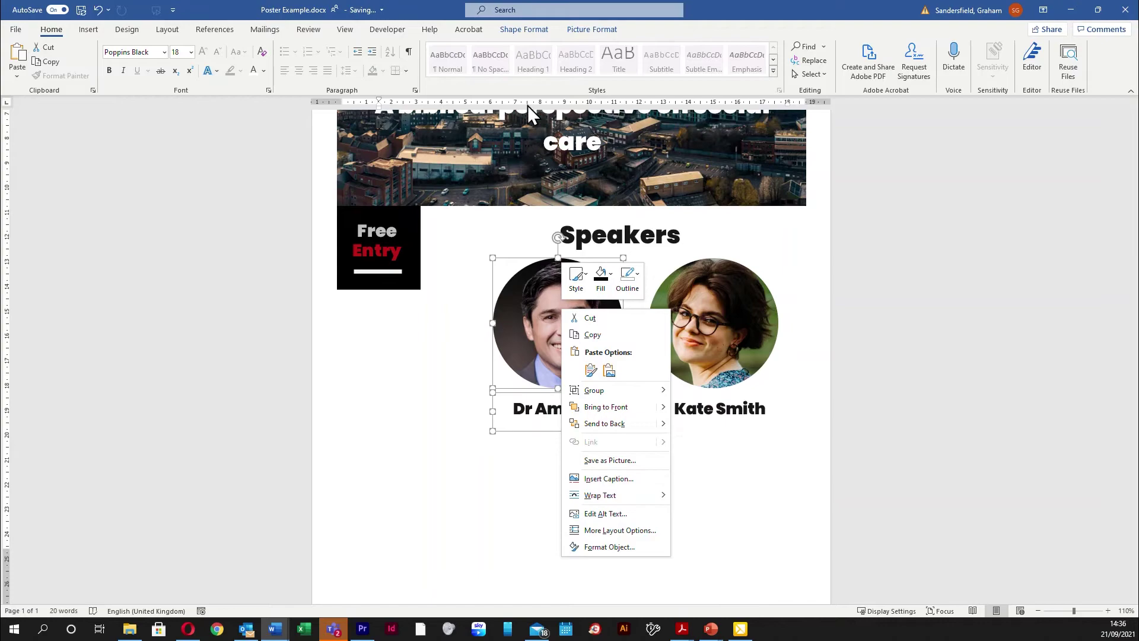
pyautogui.click(520, 27)
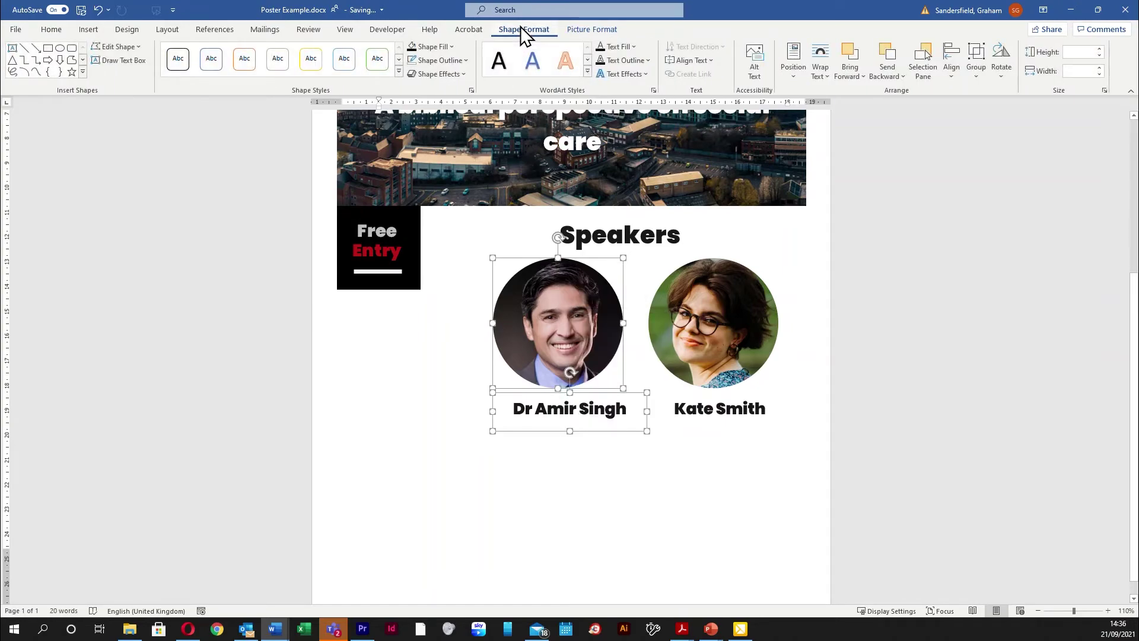
pyautogui.click(951, 65)
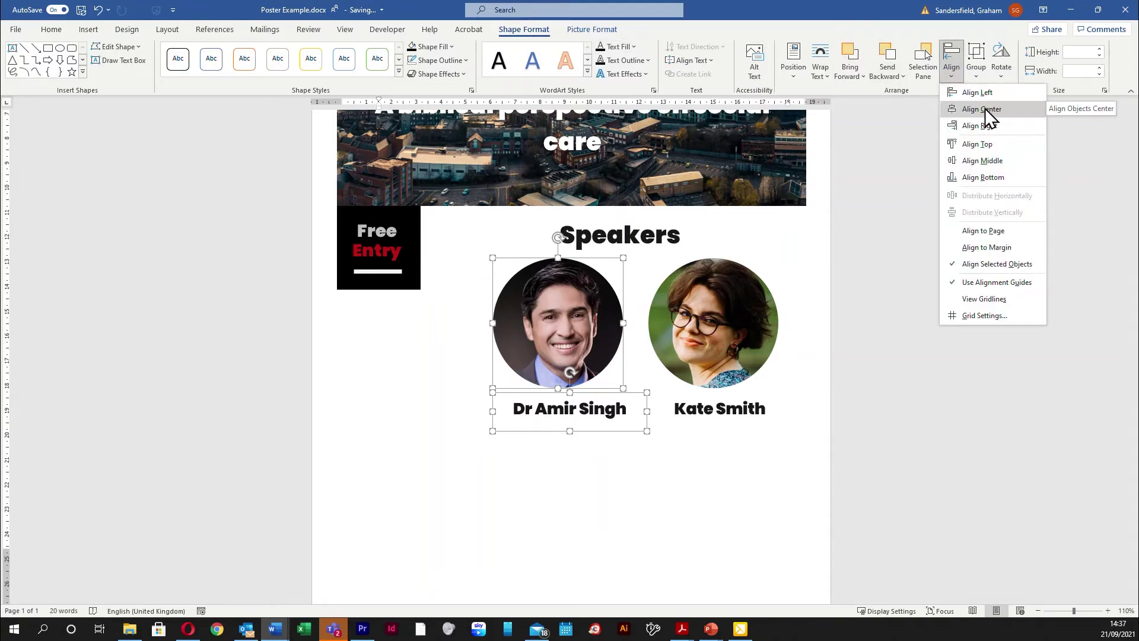
pyautogui.click(985, 109)
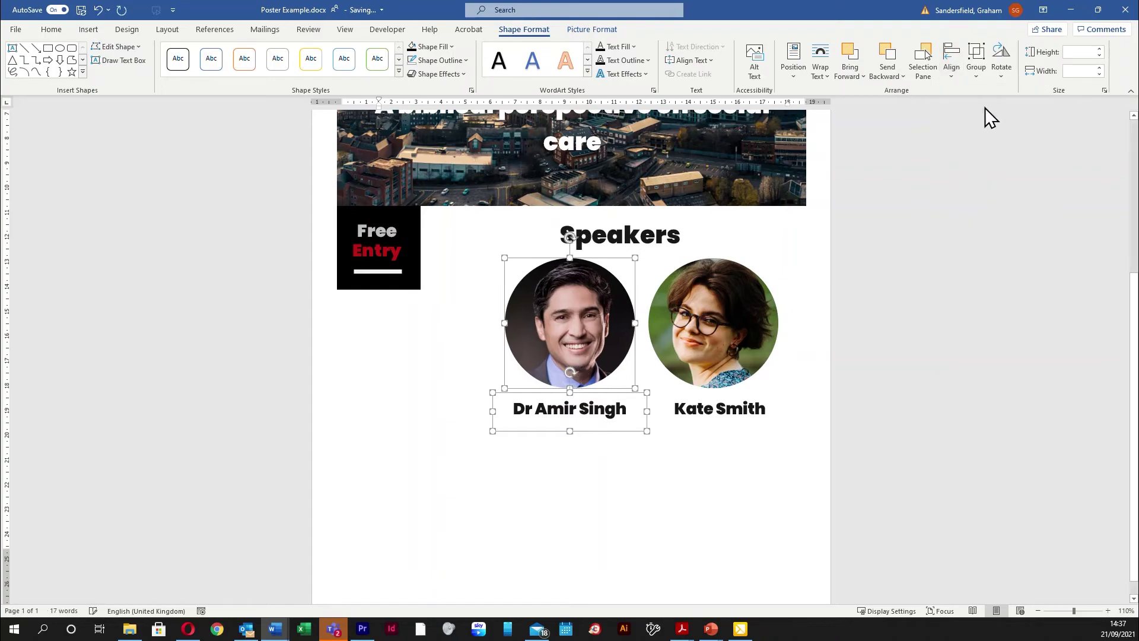
# Center-align the woman's circular portrait with her name text box and deselect both
pyautogui.click(716, 333)
pyautogui.keyDown('shift'); pyautogui.click(718, 408); pyautogui.keyUp('shift')
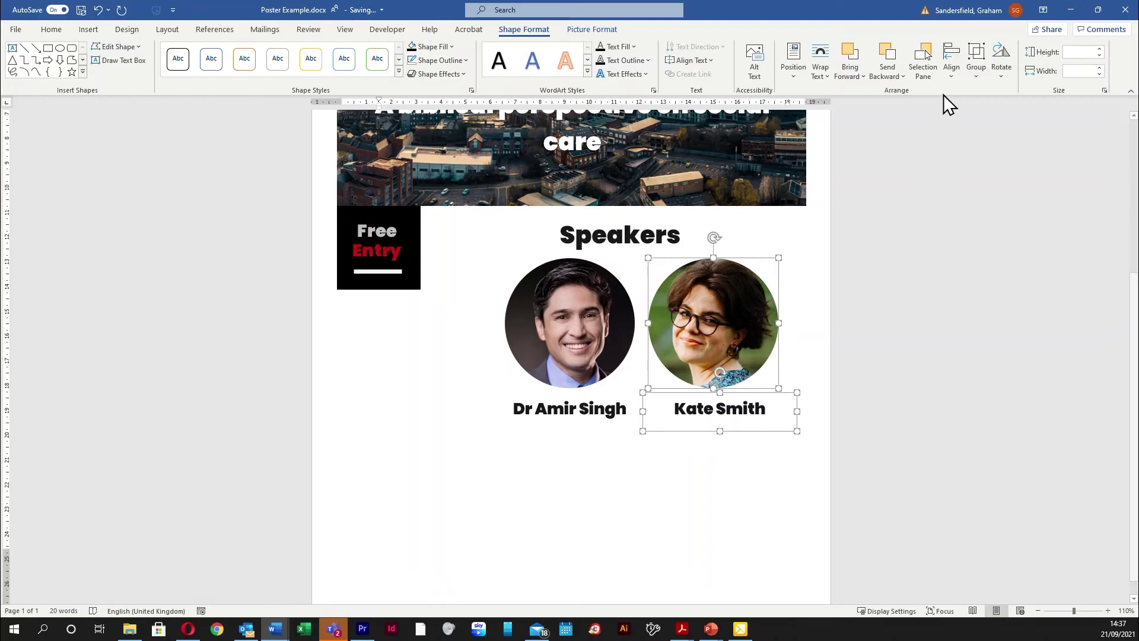
pyautogui.click(951, 70)
pyautogui.click(981, 108)
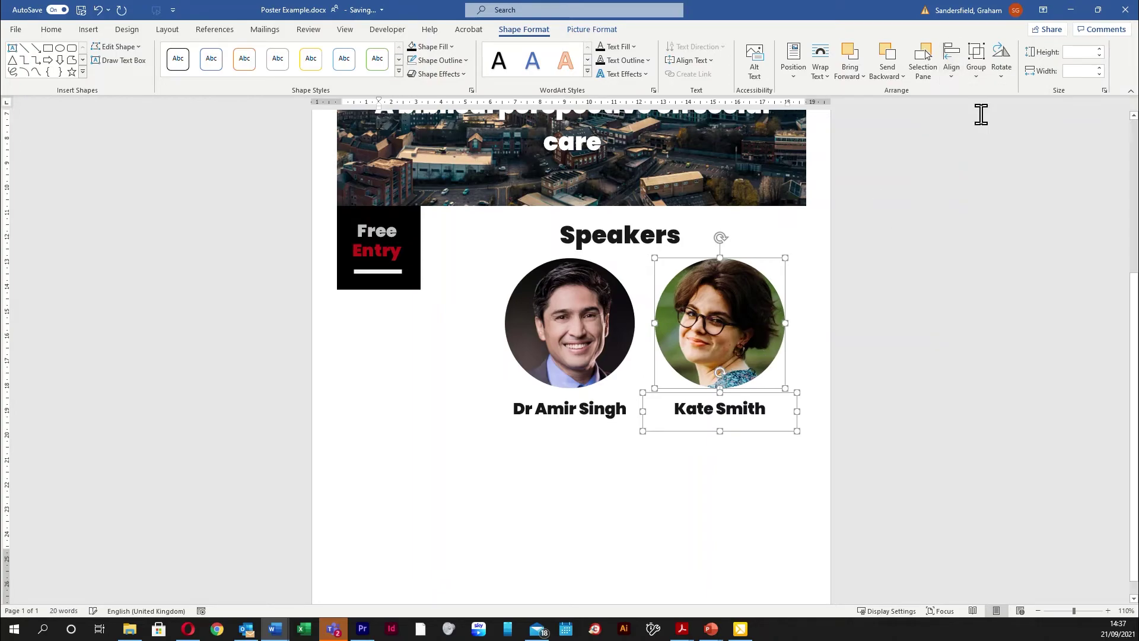
pyautogui.scroll(3, 721, 507)
pyautogui.click(736, 507)
pyautogui.scroll(-3, 803, 475)
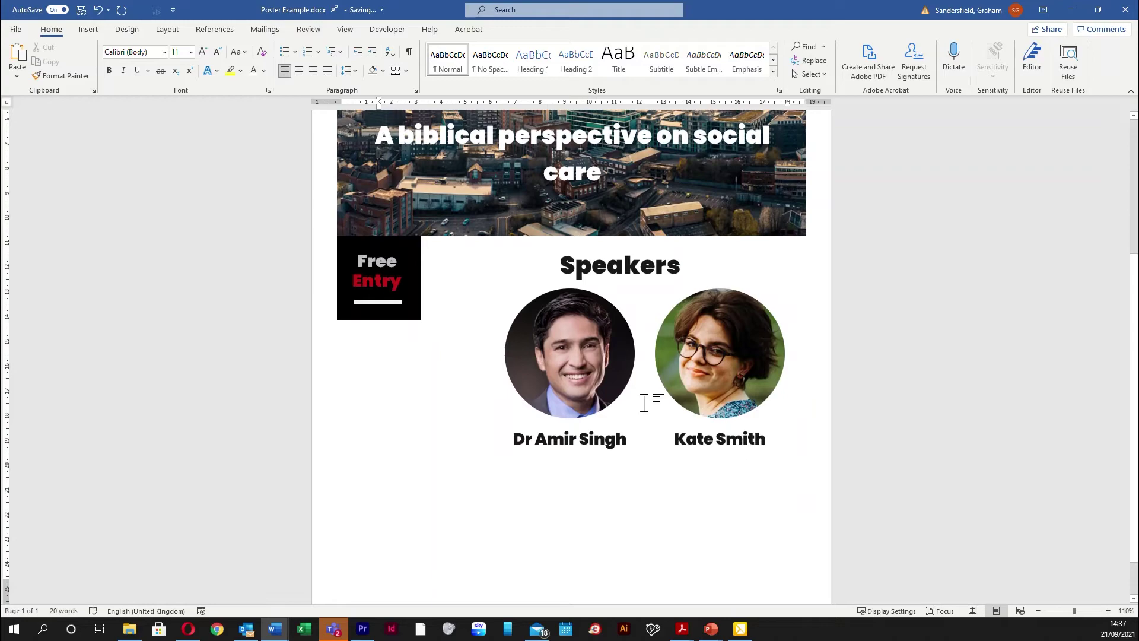
# Move both circular portraits and their name text boxes together slightly right and up, closer to the "Speakers" heading
pyautogui.click(560, 349)
pyautogui.keyDown('shift'); pyautogui.click(720, 348); pyautogui.keyUp('shift')
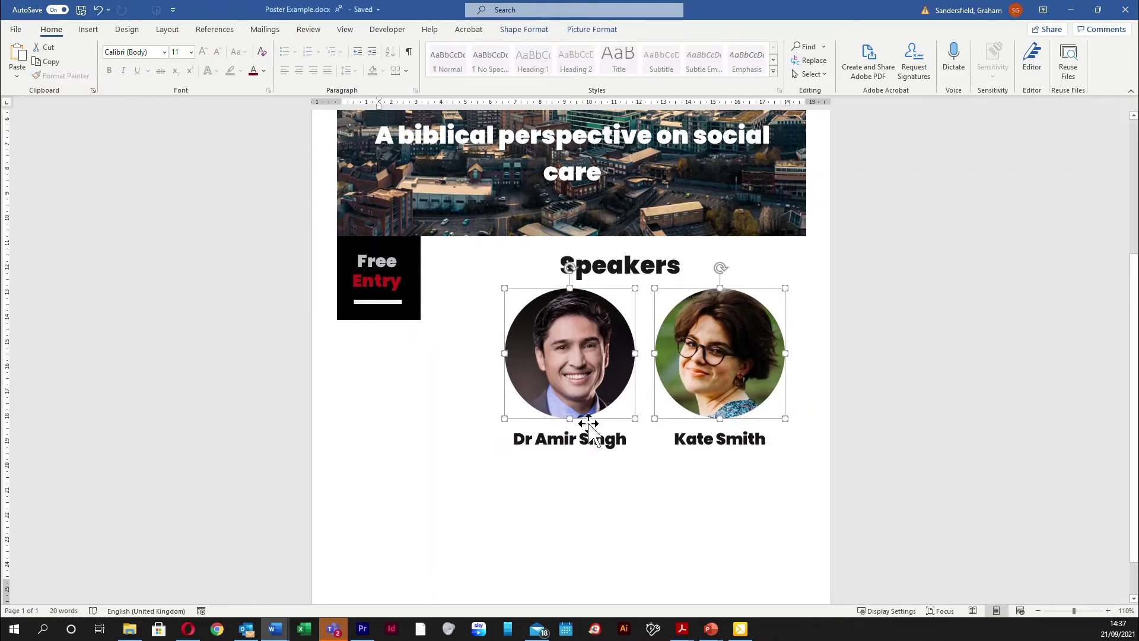
pyautogui.keyDown('shift'); pyautogui.click(572, 437); pyautogui.keyUp('shift')
pyautogui.keyDown('shift'); pyautogui.click(734, 449); pyautogui.keyUp('shift')
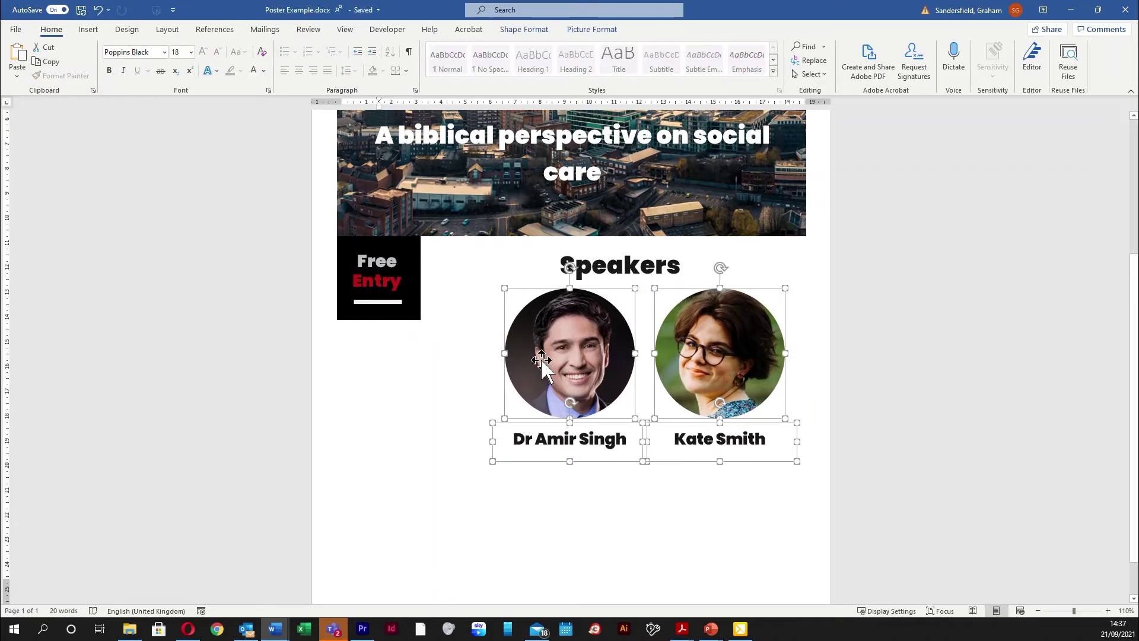
pyautogui.moveTo(542, 357); pyautogui.dragTo(567, 350)
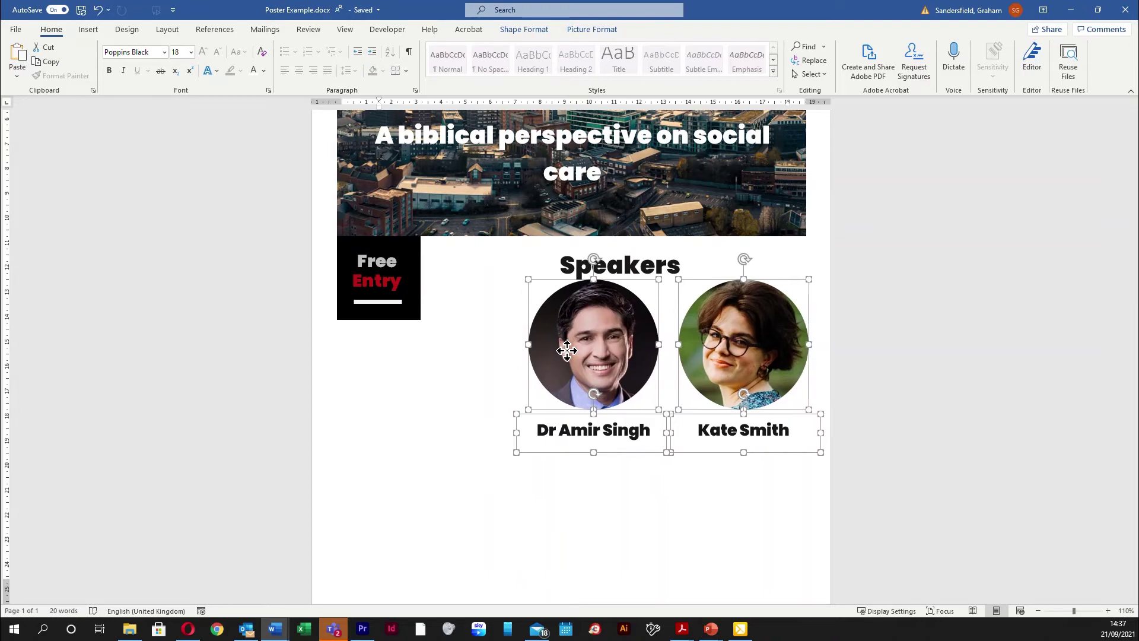
# Narrow the "Speakers" heading's text box and centre it above the two circular portraits
pyautogui.click(640, 262)
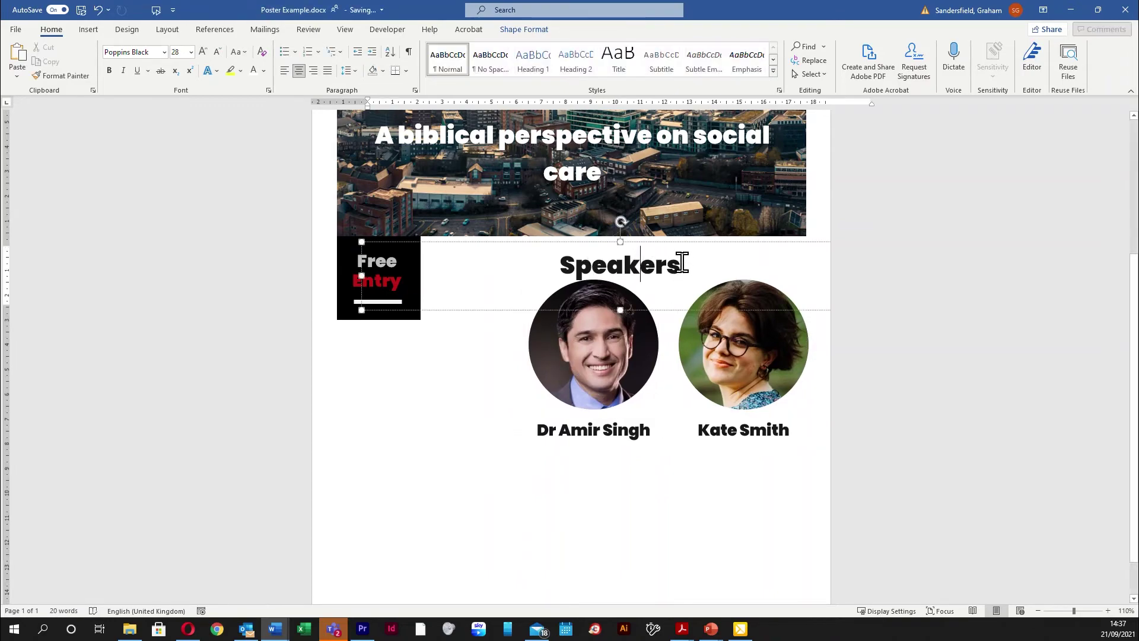
pyautogui.moveTo(365, 276); pyautogui.dragTo(613, 244)
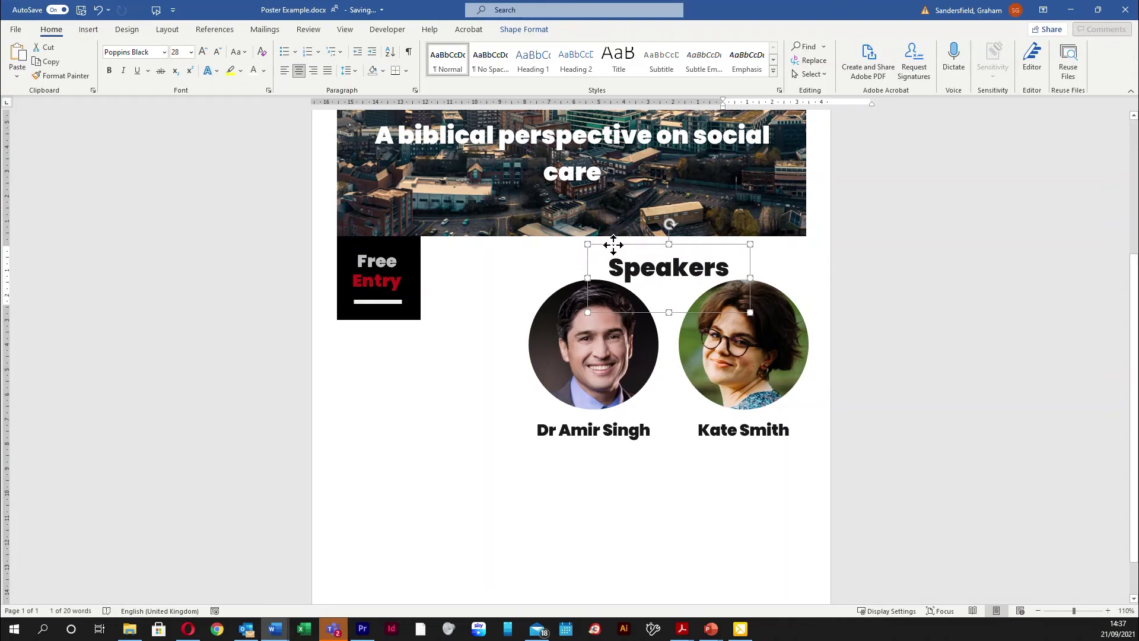
pyautogui.moveTo(613, 244); pyautogui.dragTo(612, 242)
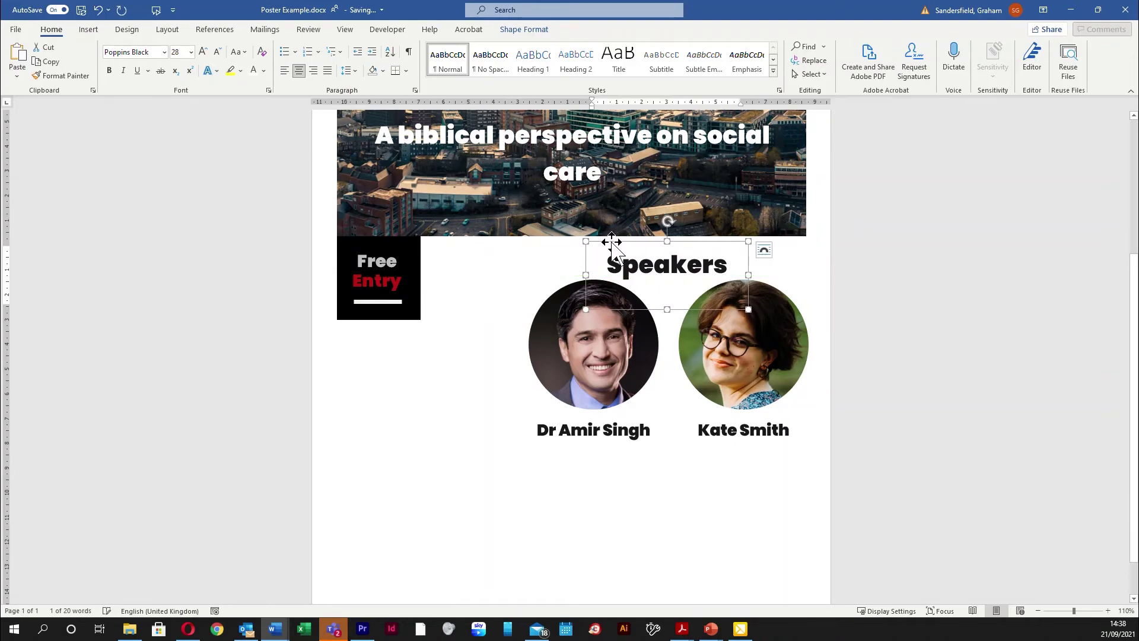
pyautogui.click(691, 547)
# Paste the copied date and time text box into the empty area below the black "Free Entry" square
pyautogui.scroll(-3, 394, 437)
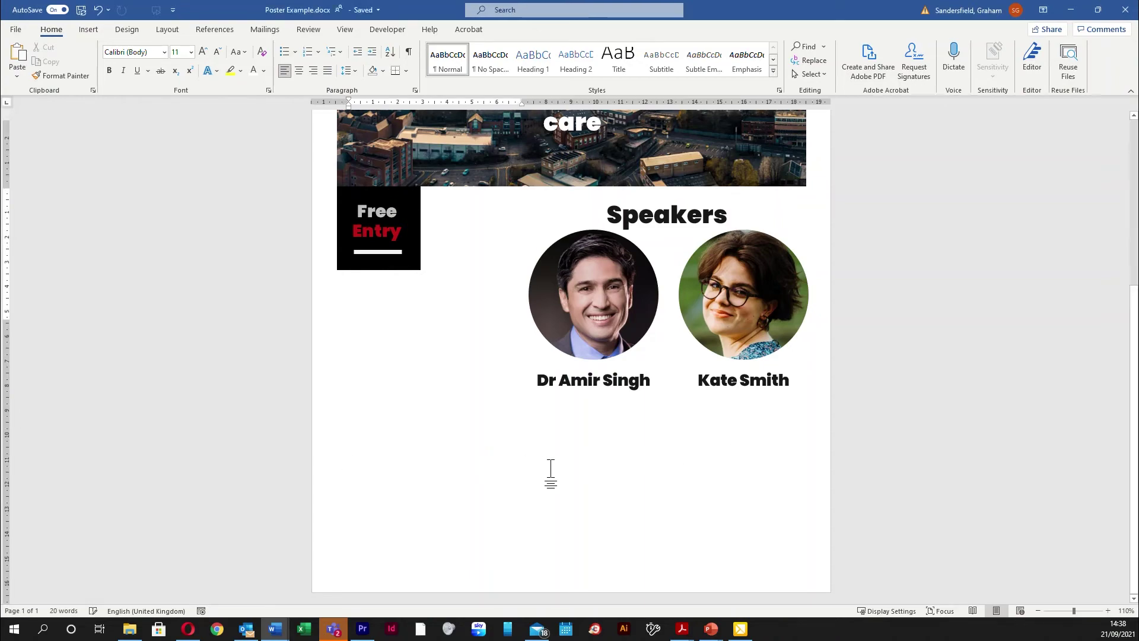
pyautogui.hotkey('ctrl', 'v')
pyautogui.moveTo(376, 182); pyautogui.dragTo(372, 551)
pyautogui.scroll(-5, 548, 487)
pyautogui.hotkey('ctrl', 'z')
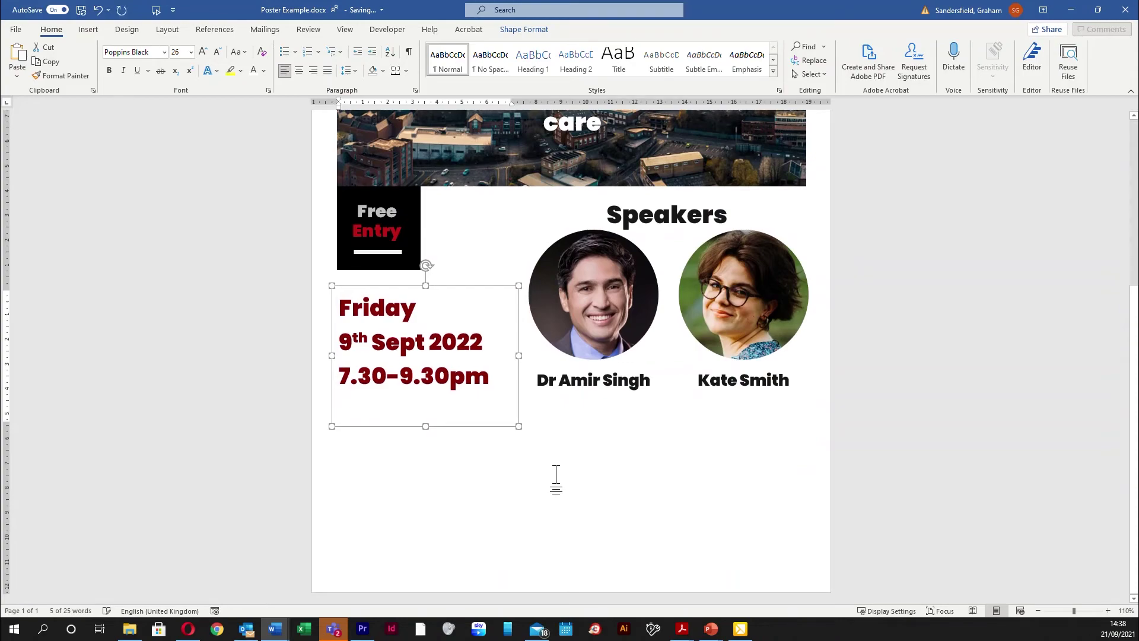
# Nudge the date and time text box to sit just under the "Free Entry" square, with its text aligned to the square's left edge
pyautogui.press('Up')
pyautogui.press('Up')
pyautogui.press('Up')
pyautogui.press('Up')
pyautogui.press('Up')
pyautogui.press('Up')
pyautogui.press('Up')
pyautogui.press('Up')
pyautogui.press('Up')
pyautogui.press('Up')
pyautogui.press('Up')
pyautogui.press('Up')
pyautogui.press('Up')
pyautogui.press('Up')
pyautogui.press('Up')
pyautogui.press('Up')
pyautogui.press('Up')
pyautogui.press('Up')
pyautogui.press('Up')
pyautogui.press('Up')
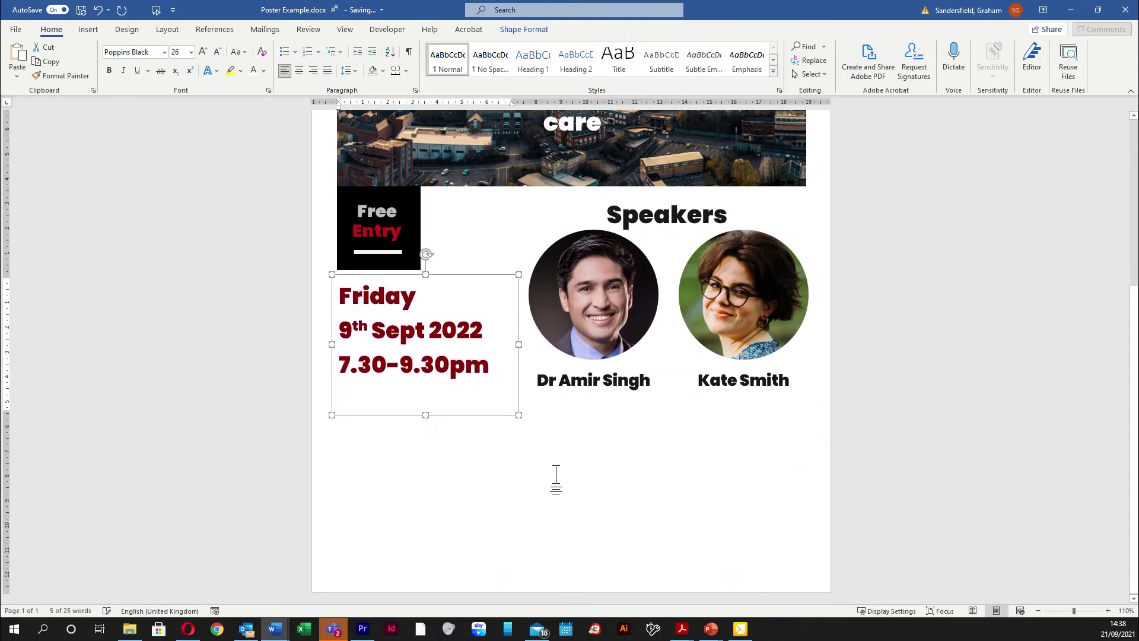
pyautogui.press('Left')
pyautogui.press('Left')
pyautogui.press('Left')
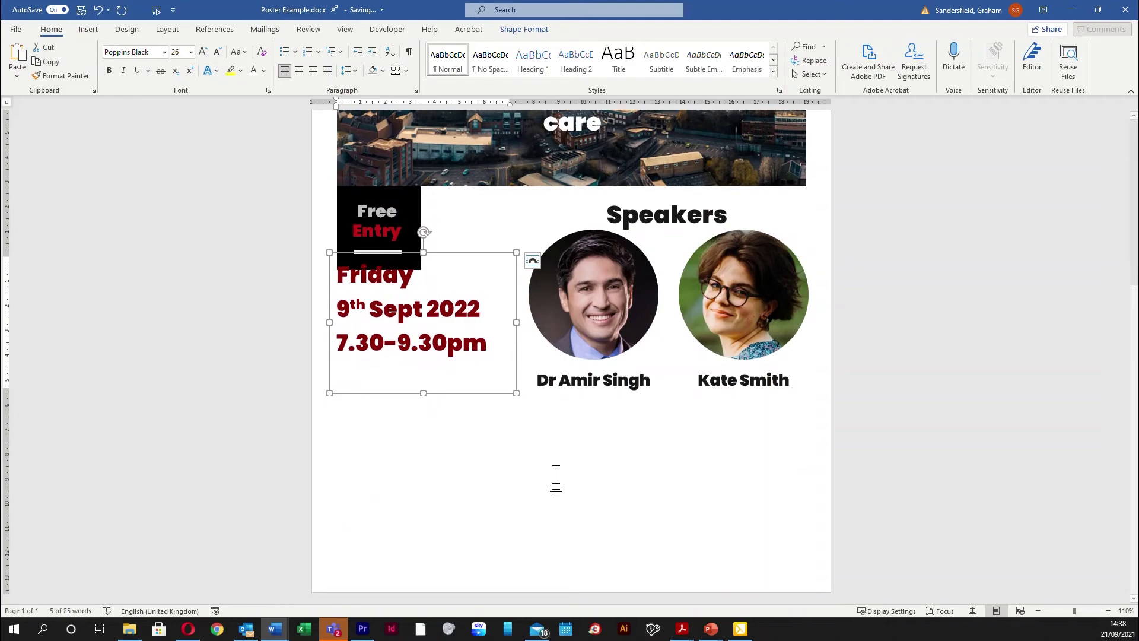
pyautogui.press('Down')
pyautogui.press('Down')
pyautogui.press('Down')
pyautogui.press('Down')
pyautogui.press('Down')
pyautogui.press('Down')
pyautogui.press('Down')
pyautogui.press('Down')
pyautogui.press('Down')
pyautogui.press('Down')
pyautogui.press('Down')
pyautogui.press('Down')
pyautogui.press('Down')
pyautogui.press('Down')
pyautogui.press('Down')
pyautogui.press('Down')
pyautogui.press('Down')
pyautogui.press('Down')
pyautogui.press('Down')
pyautogui.press('Down')
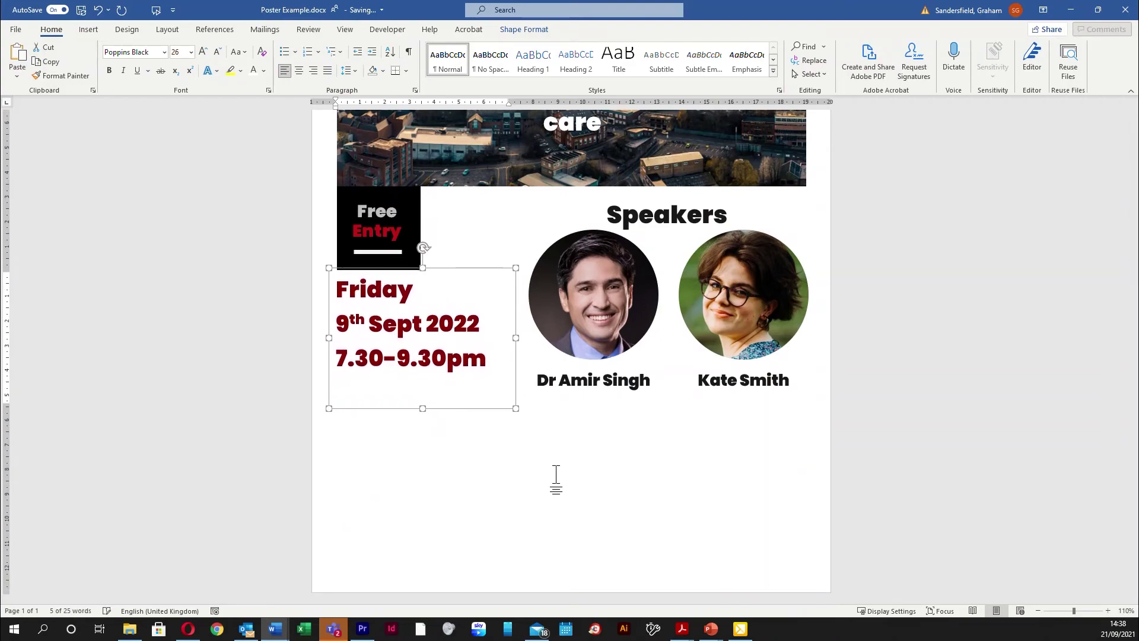
pyautogui.press('Down')
pyautogui.press('Down')
pyautogui.press('Down')
pyautogui.press('Down')
pyautogui.press('Down')
pyautogui.press('Down')
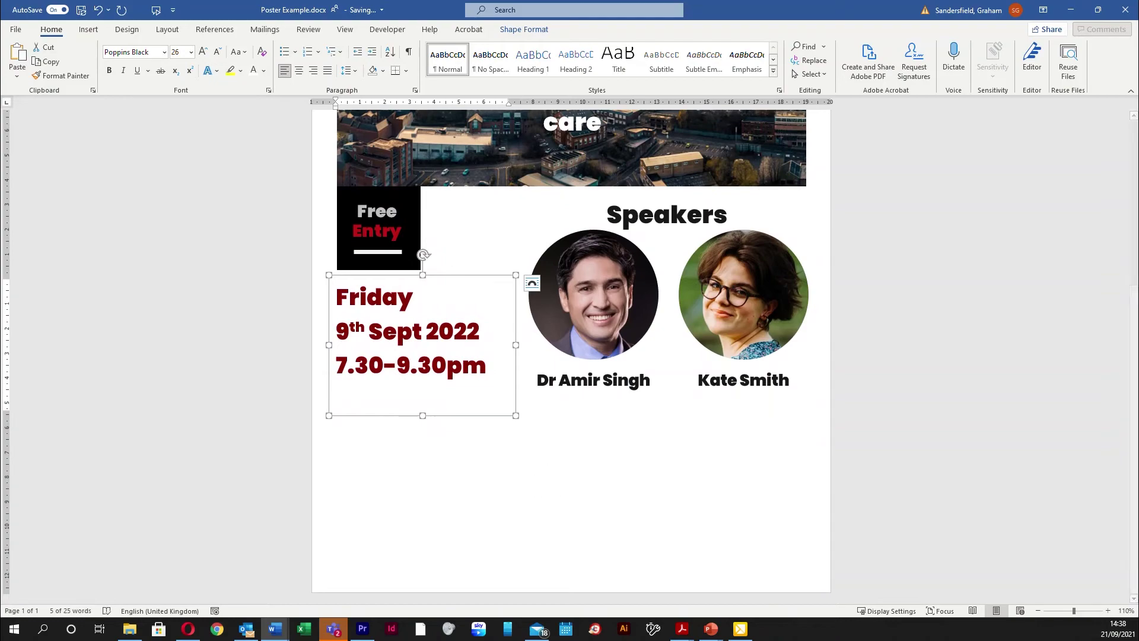
pyautogui.press('Escape')
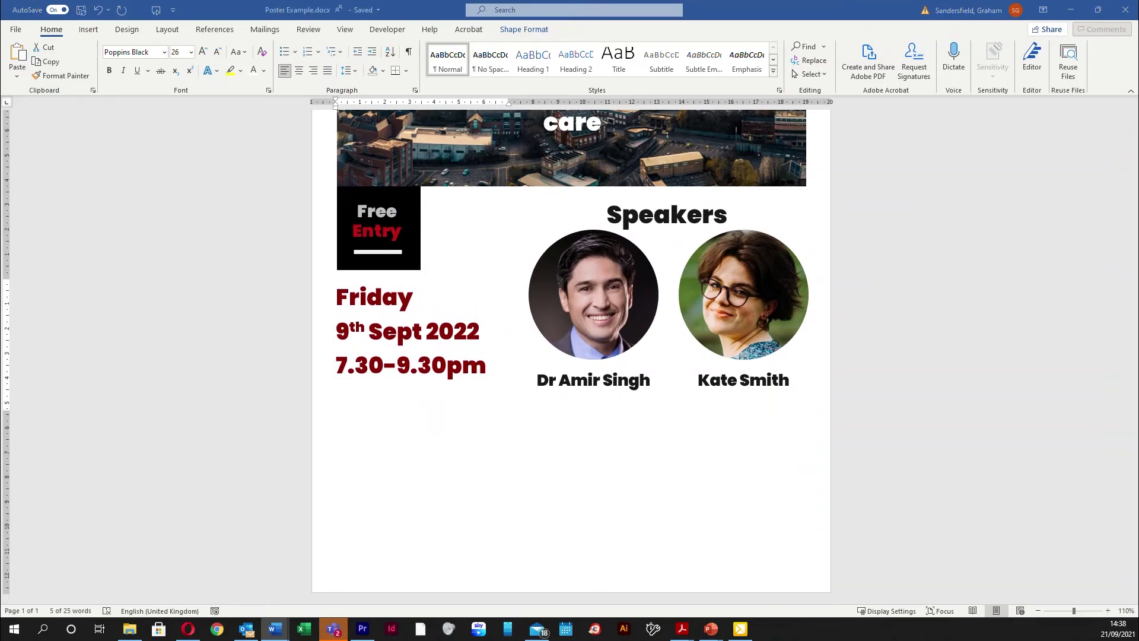
# Paste the copied St Peter's Church logo and address text box and move them together below the date and speaker names
pyautogui.hotkey('ctrl', 'v')
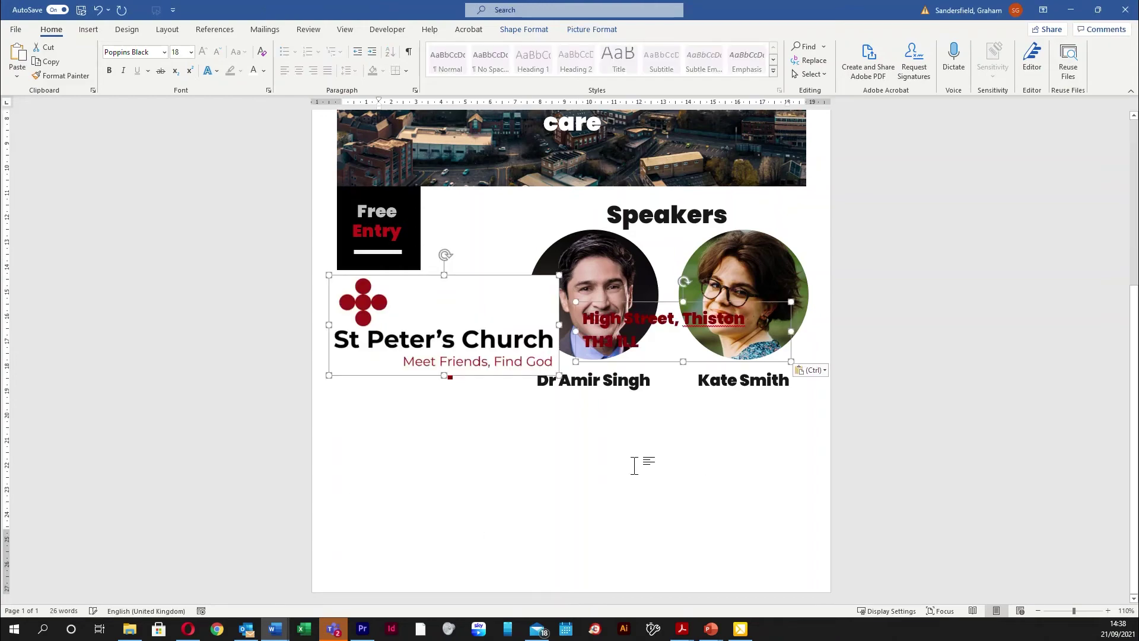
pyautogui.moveTo(433, 287); pyautogui.dragTo(427, 401)
pyautogui.click(459, 517)
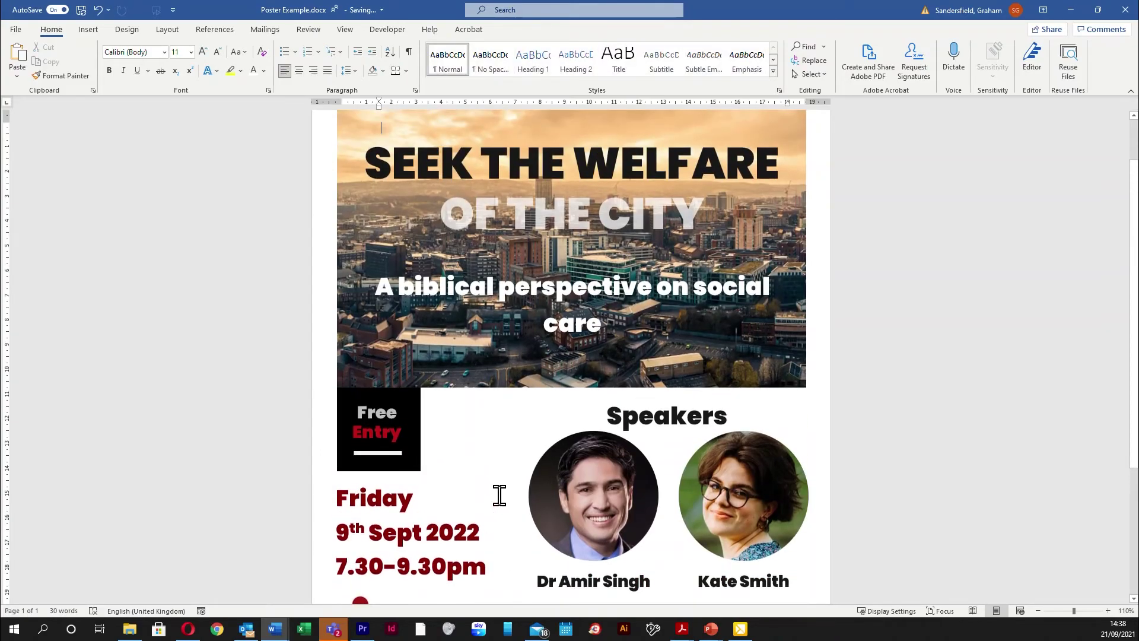
pyautogui.scroll(-3, 499, 495)
pyautogui.click(498, 453)
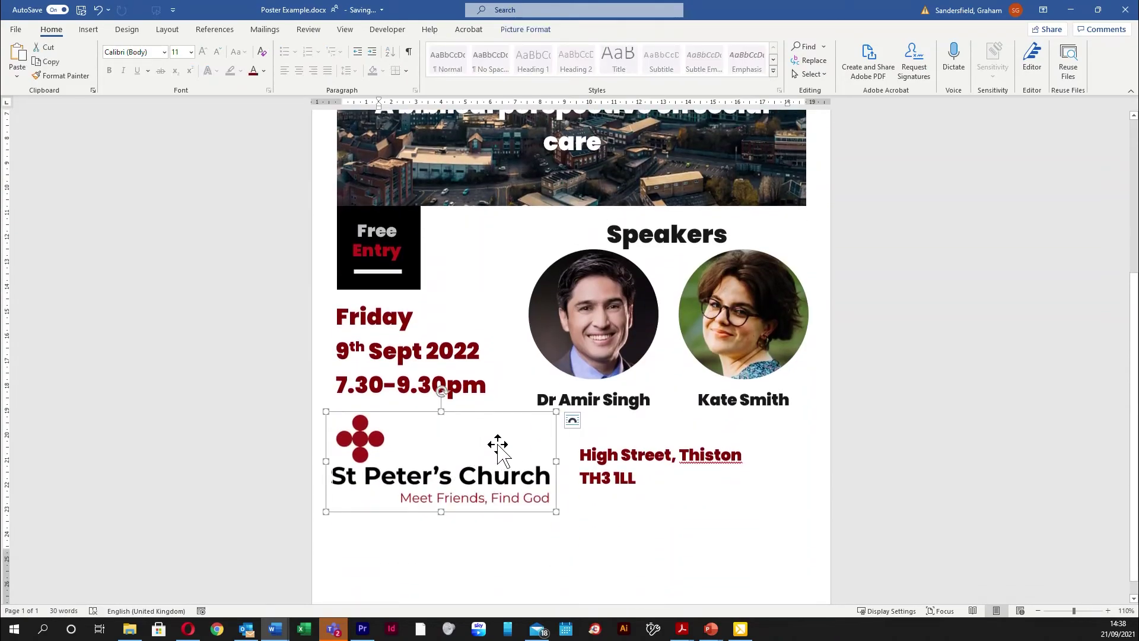
pyautogui.click(639, 534)
pyautogui.scroll(-3, 643, 516)
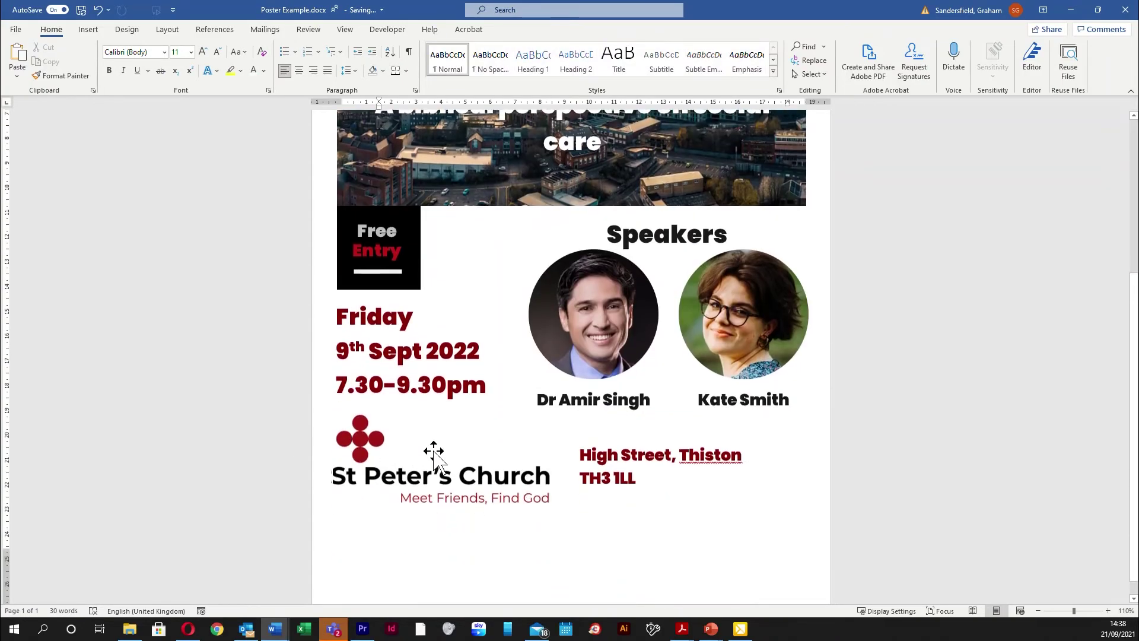
# Try the church logo over the skyline picture and move it back below the date and time
pyautogui.click(402, 471)
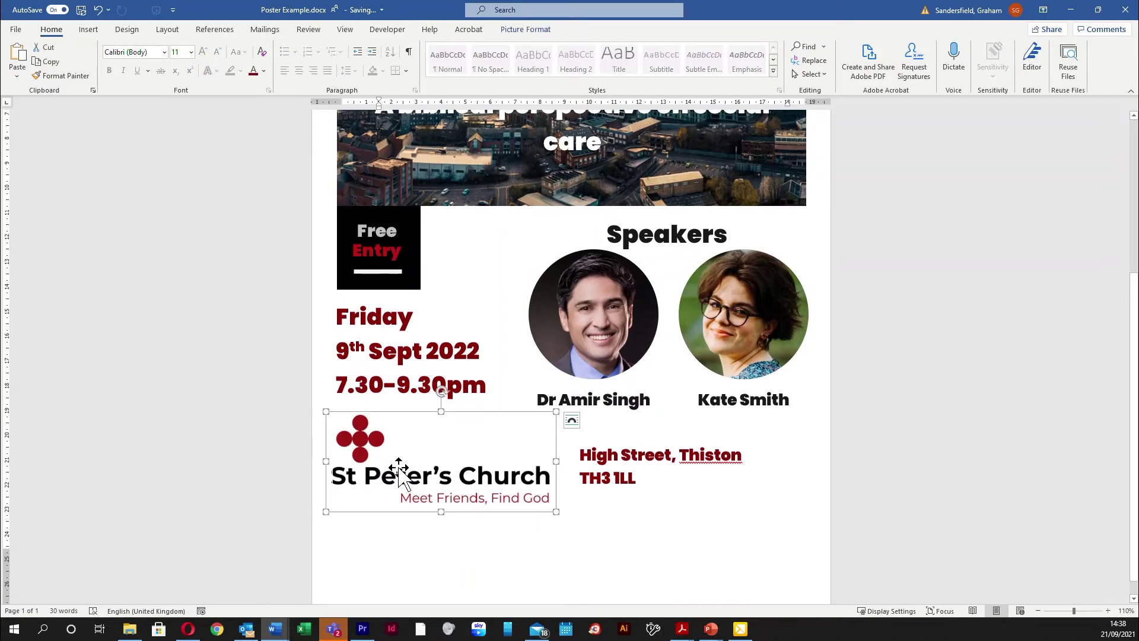
pyautogui.scroll(3, 449, 569)
pyautogui.moveTo(387, 580); pyautogui.dragTo(405, 262)
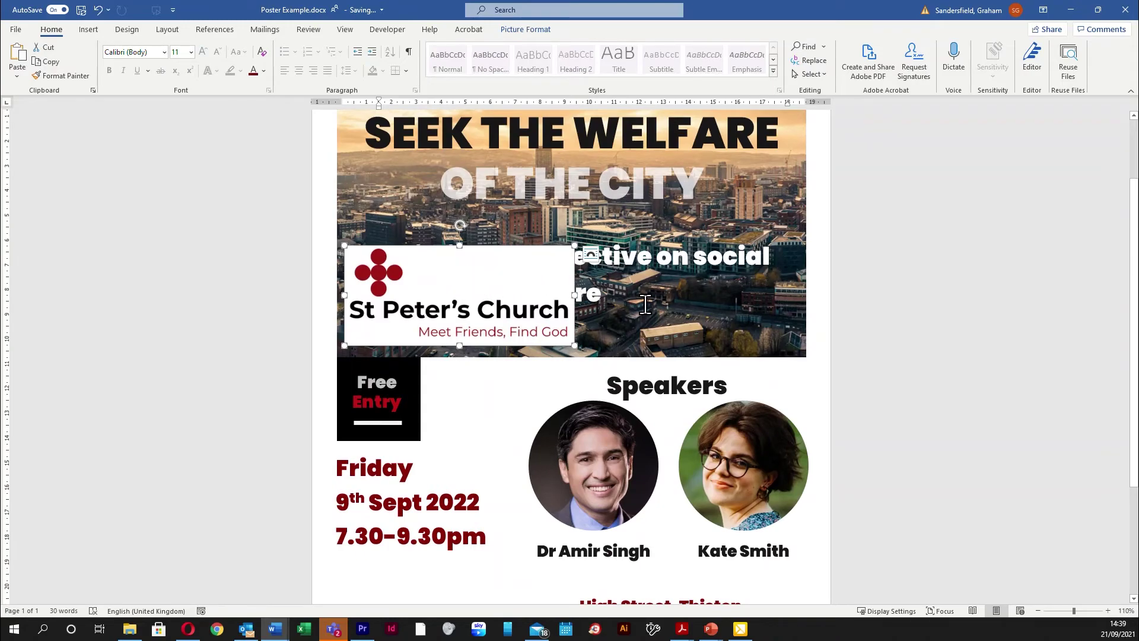
pyautogui.scroll(-3, 645, 305)
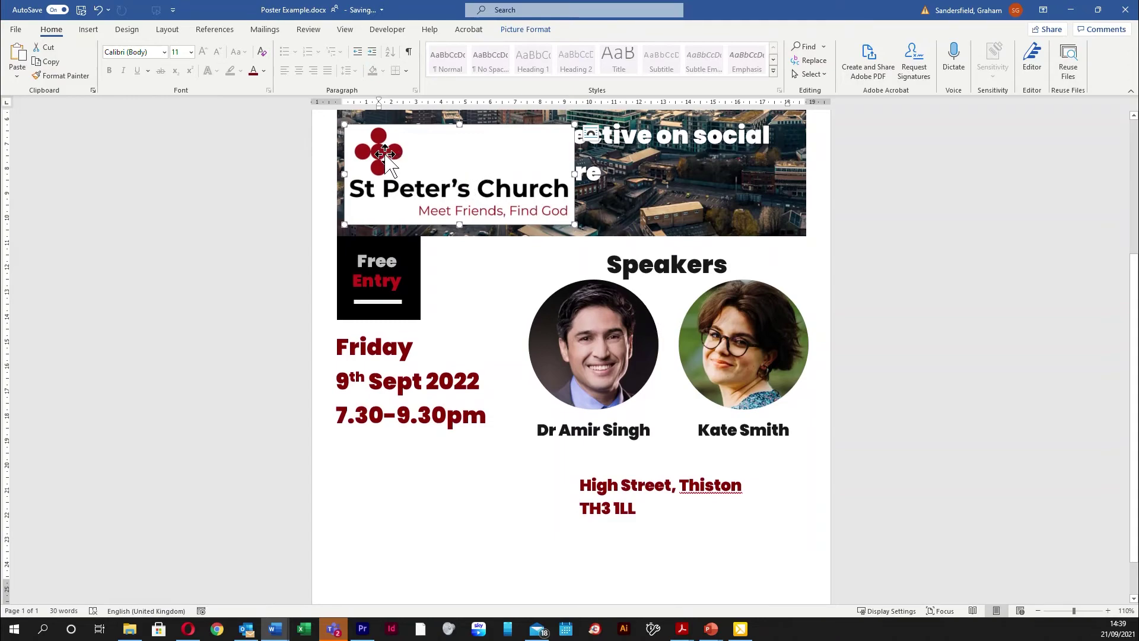
pyautogui.moveTo(383, 155); pyautogui.dragTo(350, 470)
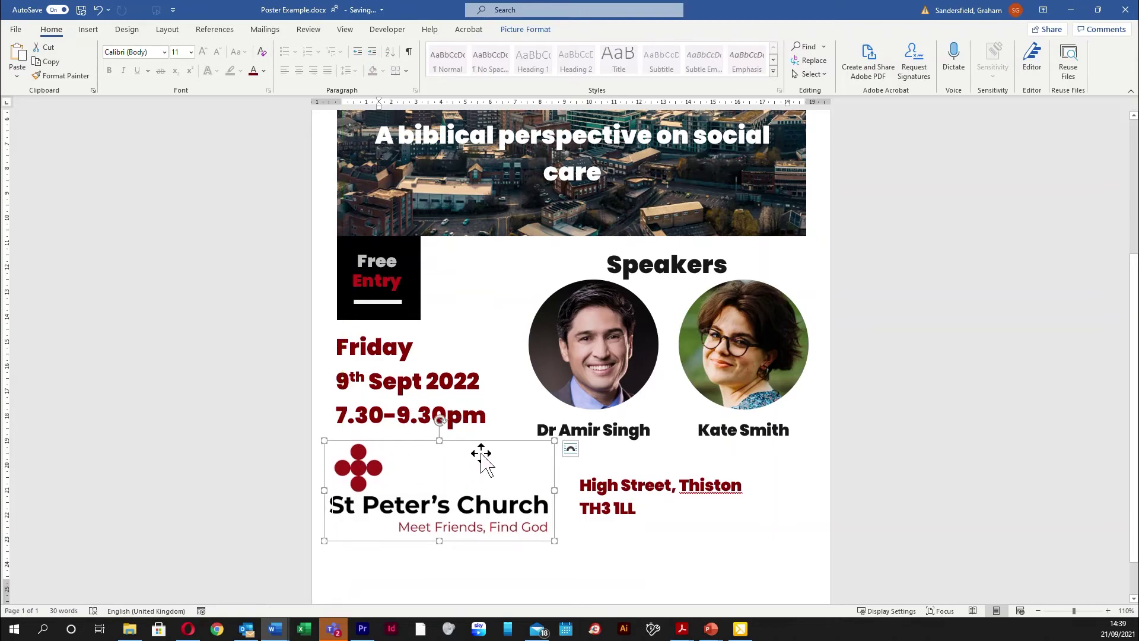
# Nudge the church logo to just below the time line, with its emblem aligned to the text above
pyautogui.press('Right')
pyautogui.press('Up')
pyautogui.press('Up')
pyautogui.press('Up')
pyautogui.press('Up')
pyautogui.press('Up')
pyautogui.press('Up')
pyautogui.press('Up')
pyautogui.press('Up')
pyautogui.press('Up')
pyautogui.press('Up')
pyautogui.press('Up')
pyautogui.press('Up')
pyautogui.press('Up')
pyautogui.press('Up')
pyautogui.press('Up')
pyautogui.press('Up')
pyautogui.press('Up')
pyautogui.press('Up')
pyautogui.press('Up')
pyautogui.press('Up')
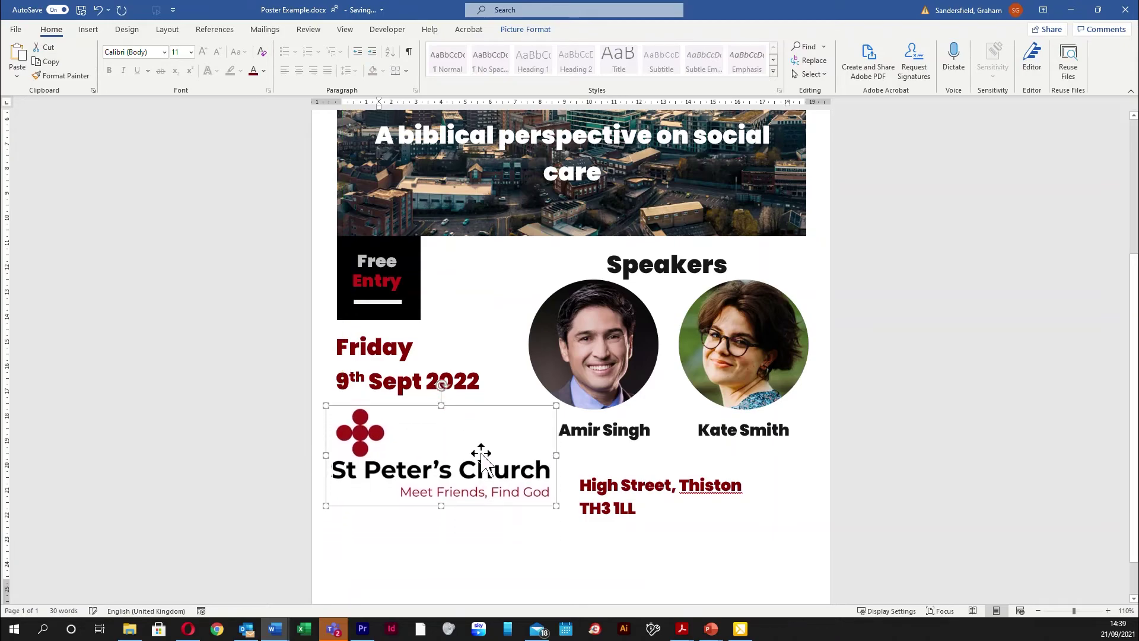
pyautogui.press('Down')
pyautogui.press('Down')
pyautogui.press('Down')
pyautogui.press('Down')
pyautogui.press('Down')
pyautogui.press('Down')
pyautogui.press('Down')
pyautogui.press('Down')
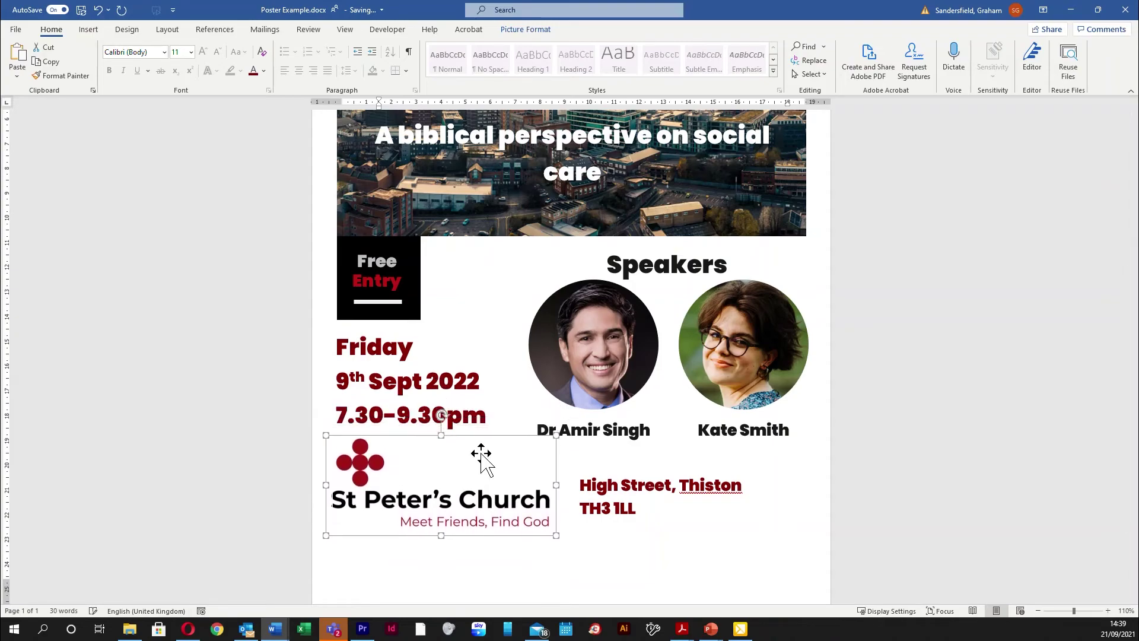
pyautogui.press('Down')
pyautogui.press('Down')
pyautogui.press('Down')
pyautogui.press('Down')
pyautogui.press('Down')
pyautogui.press('Down')
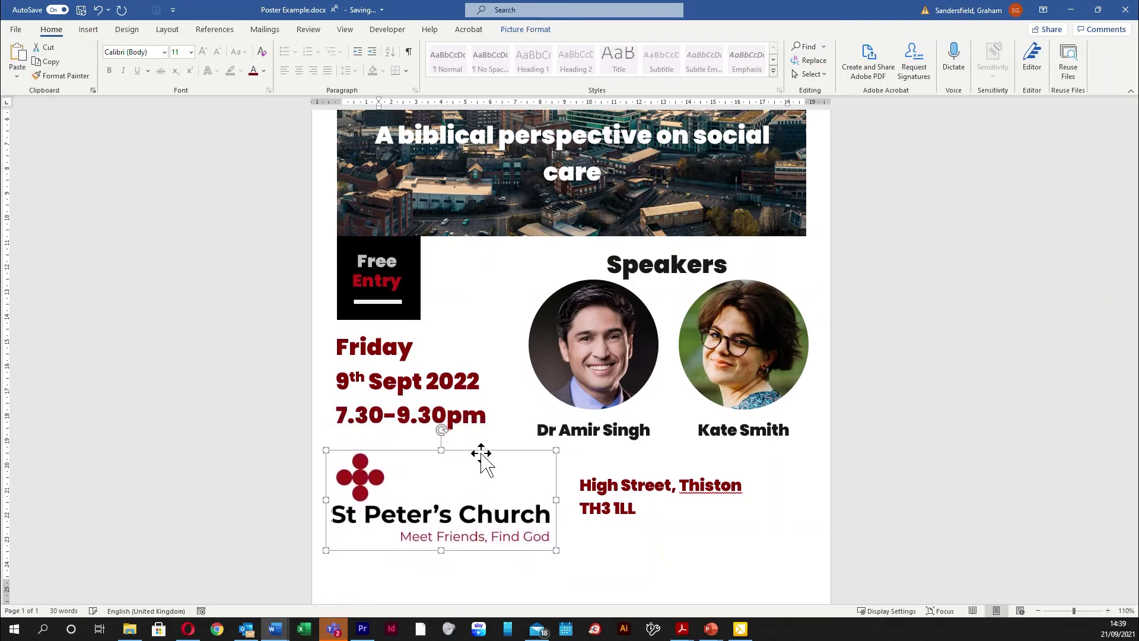
pyautogui.press('Down')
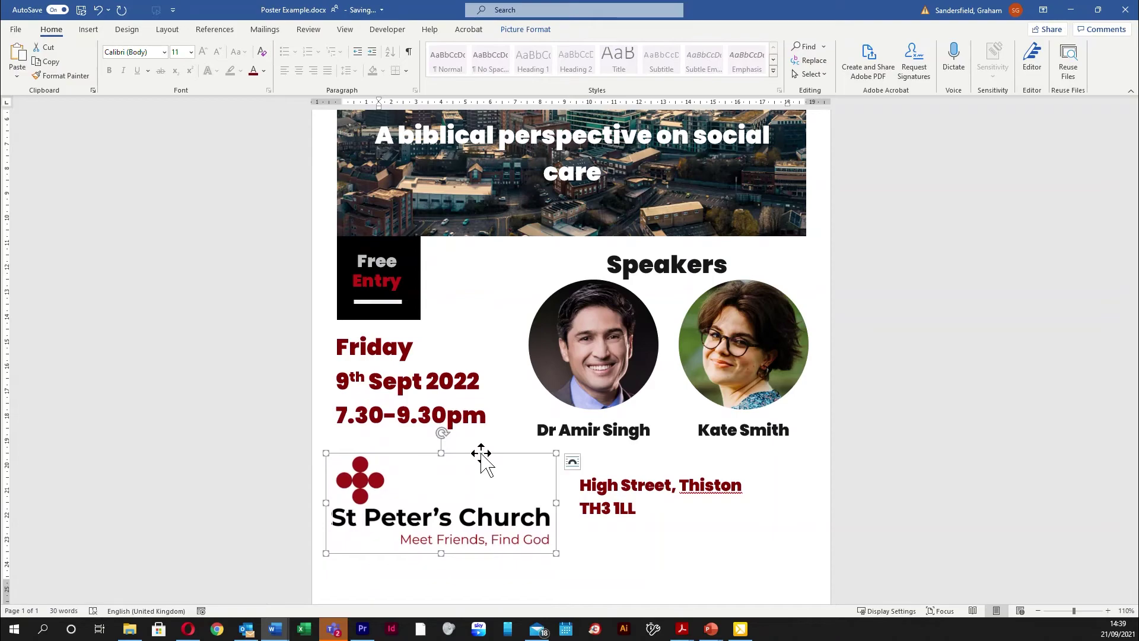
pyautogui.press('Up')
pyautogui.press('Up')
pyautogui.press('Up')
pyautogui.press('Up')
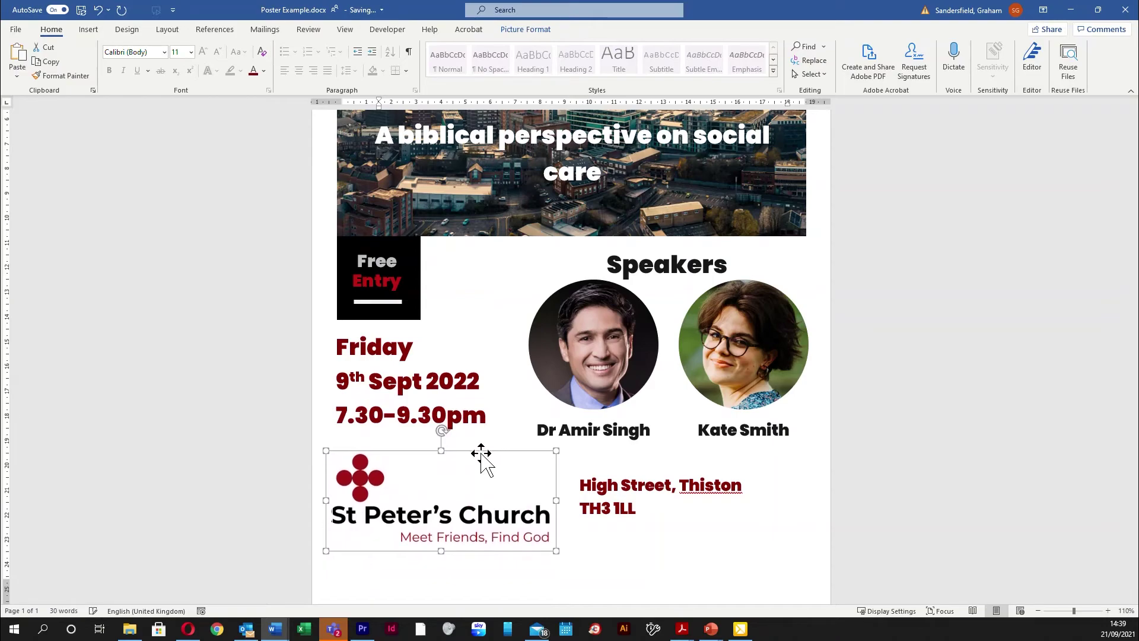
pyautogui.click(619, 485)
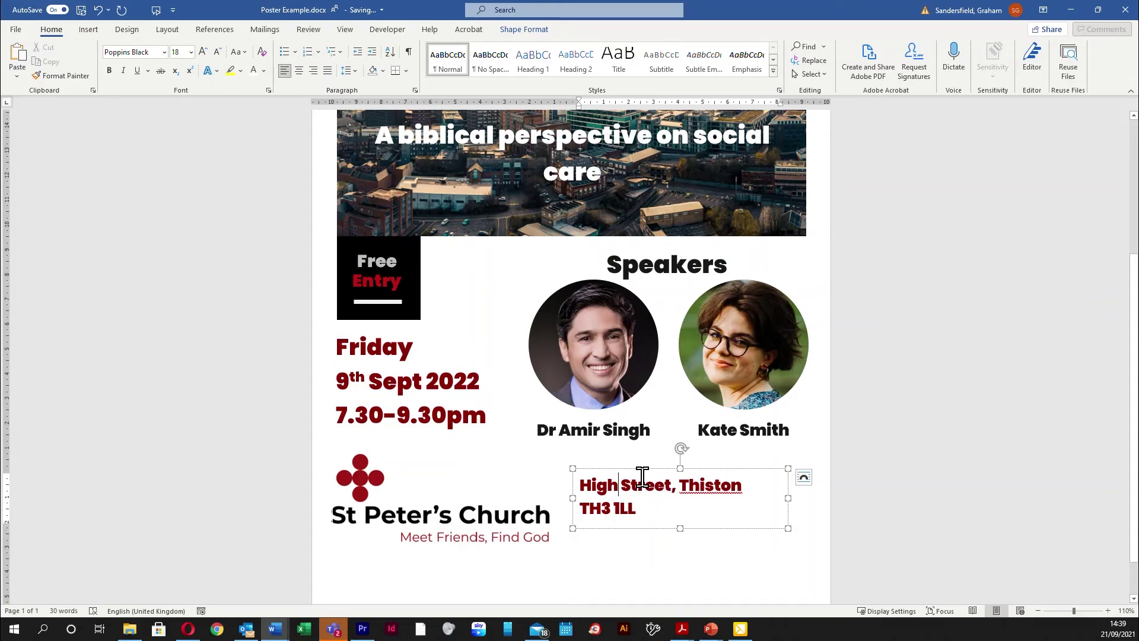
# Draw a rounded rectangle about 19.15 cm wide and 2 cm high across the page beneath the logo and address
pyautogui.scroll(-1, 630, 552)
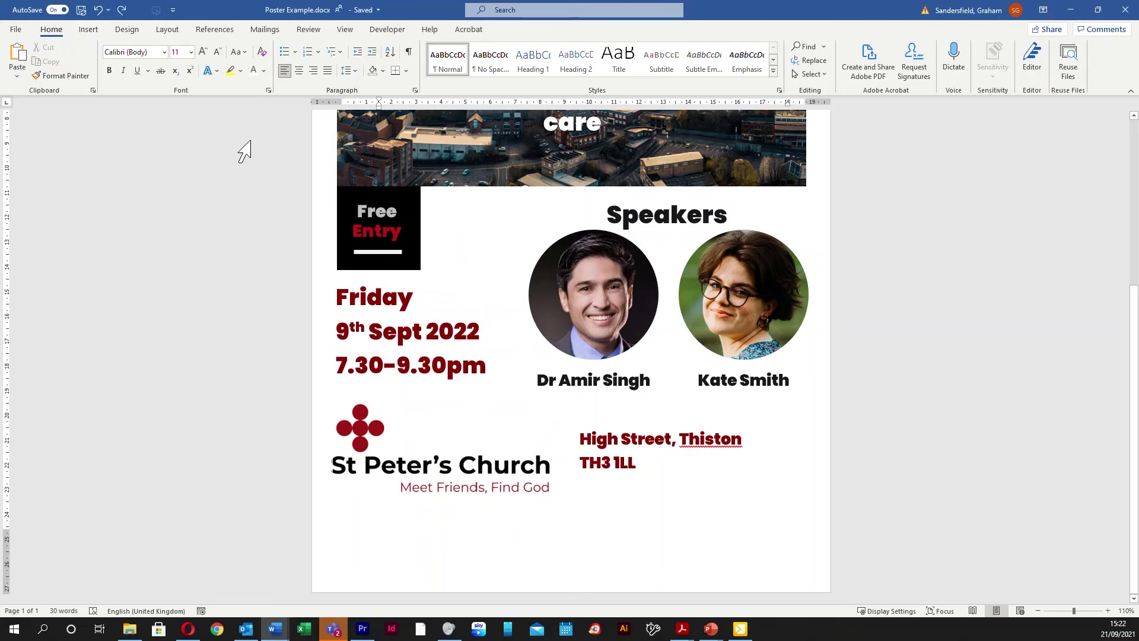
pyautogui.click(93, 31)
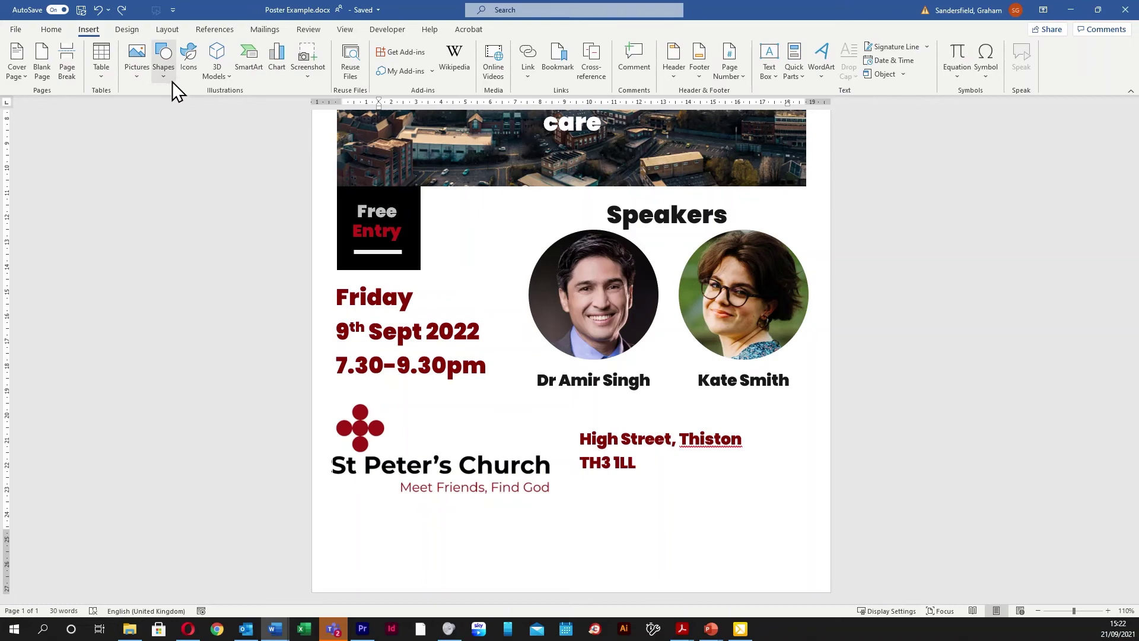
pyautogui.click(163, 56)
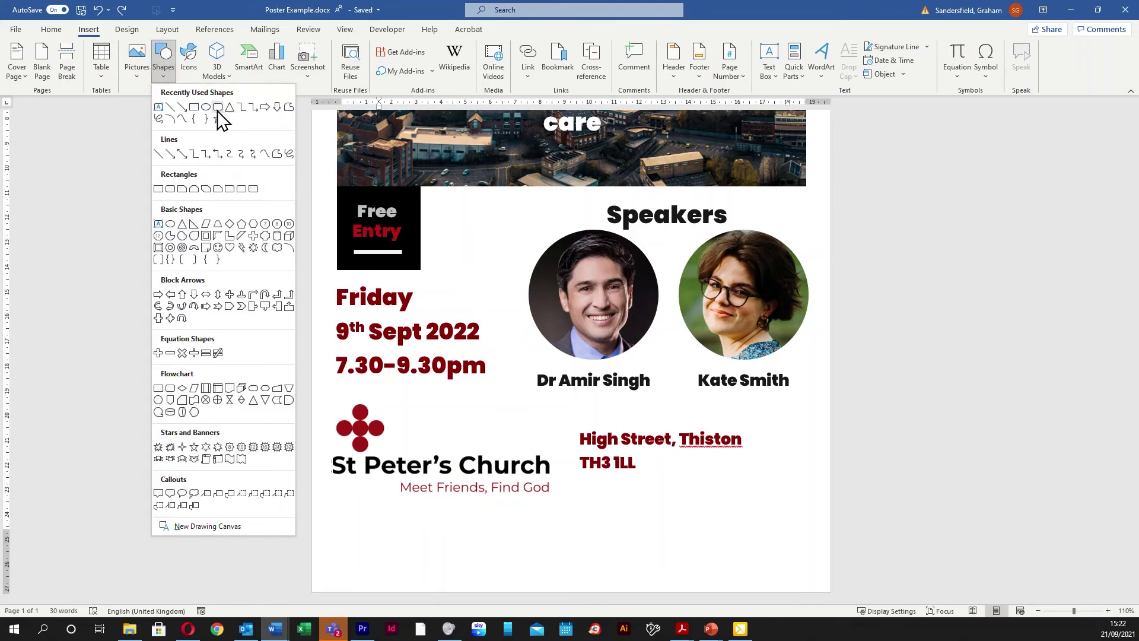
pyautogui.click(219, 109)
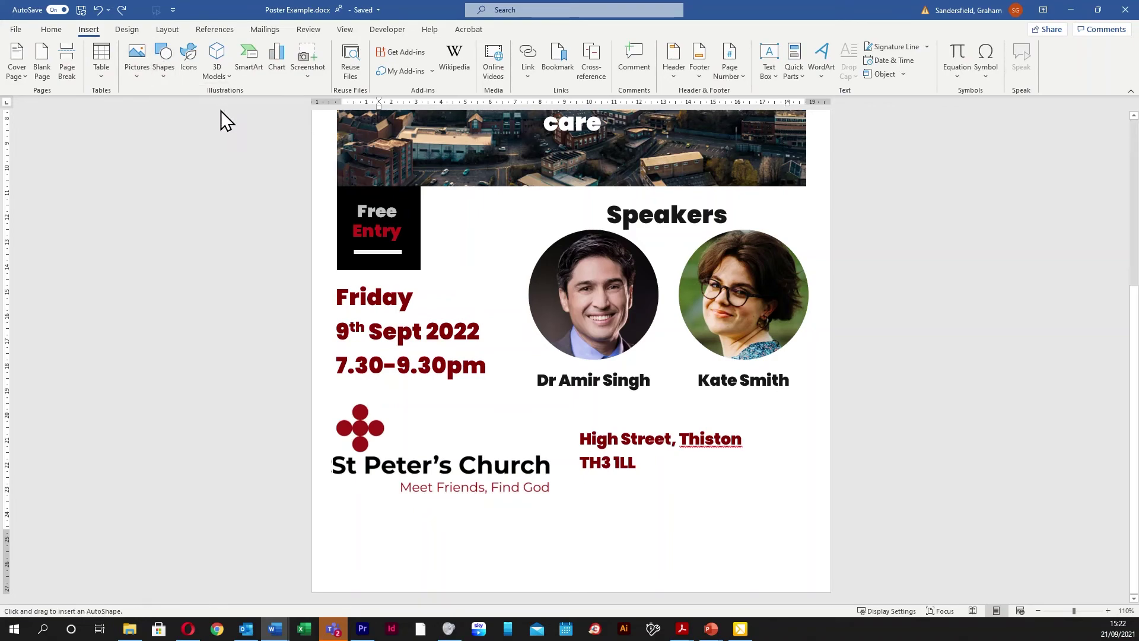
pyautogui.moveTo(338, 528); pyautogui.dragTo(816, 577)
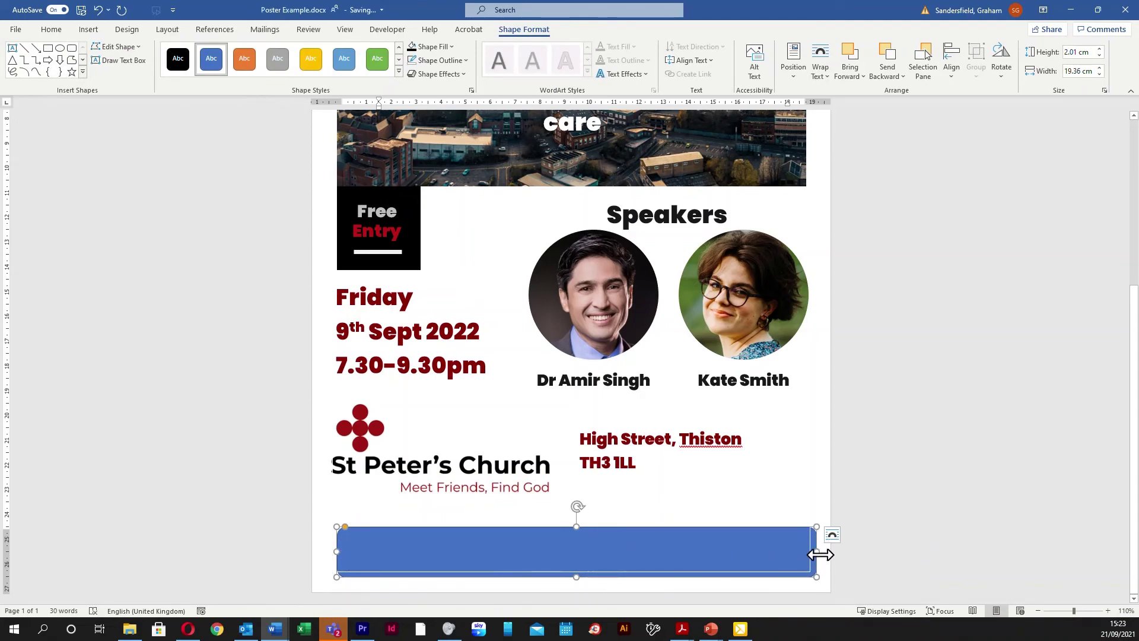
pyautogui.moveTo(819, 553); pyautogui.dragTo(811, 552)
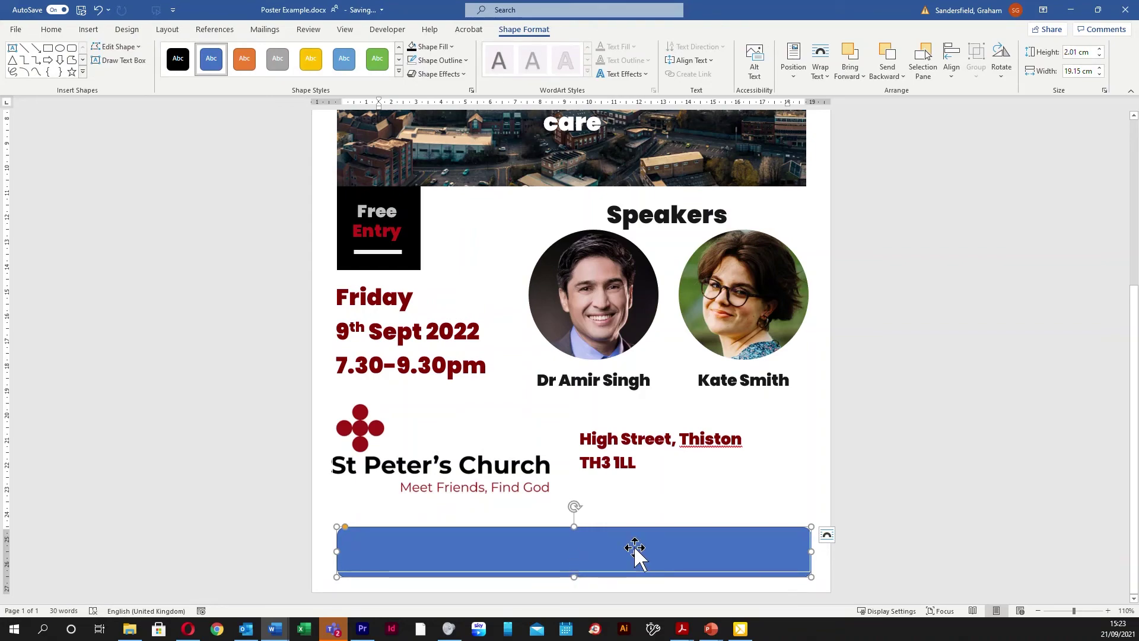
# Nudge the blue rounded rectangle slightly up towards the church logo
pyautogui.moveTo(635, 546); pyautogui.dragTo(635, 545)
pyautogui.press('Up')
pyautogui.press('Up')
pyautogui.press('Up')
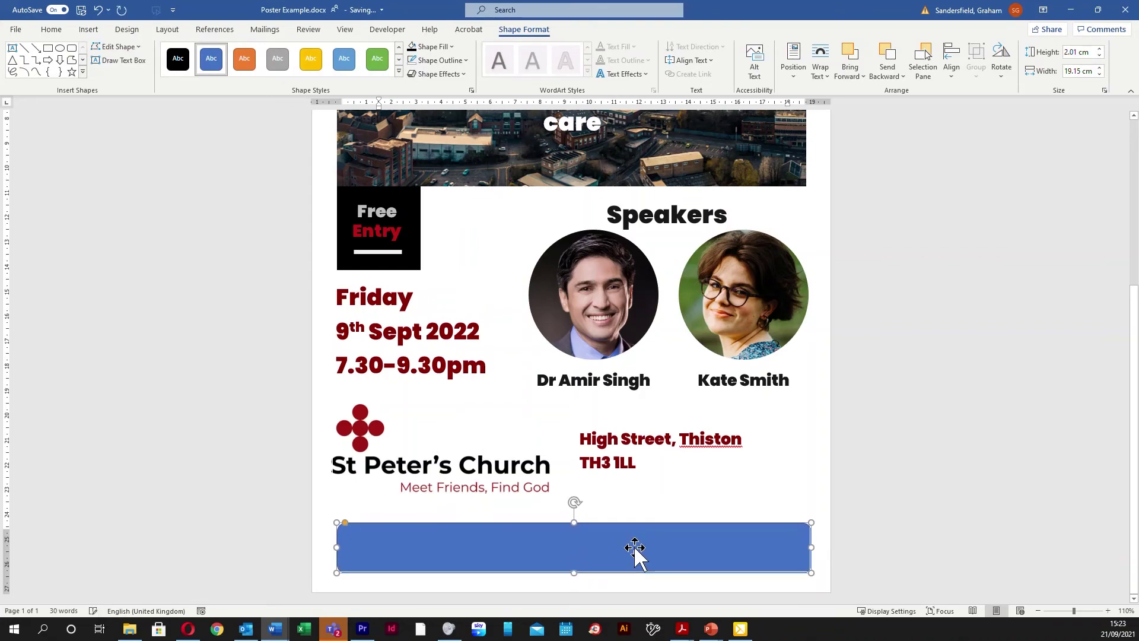
pyautogui.press('Up')
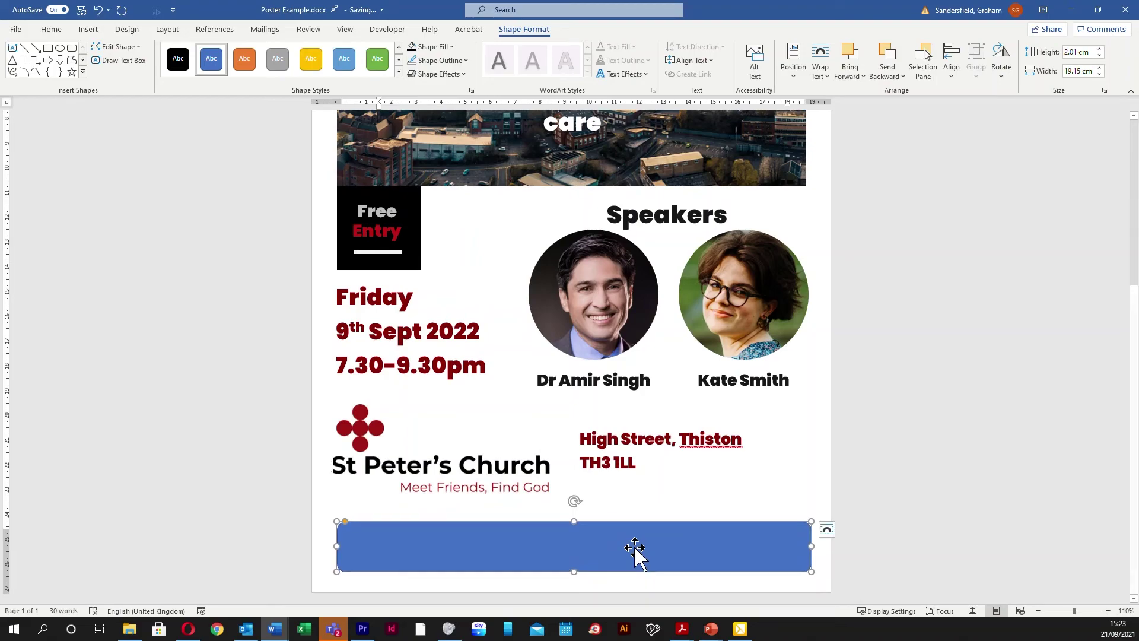
# Narrow the blue rounded rectangle from its right edge to about 19.05 cm wide
pyautogui.click(937, 469)
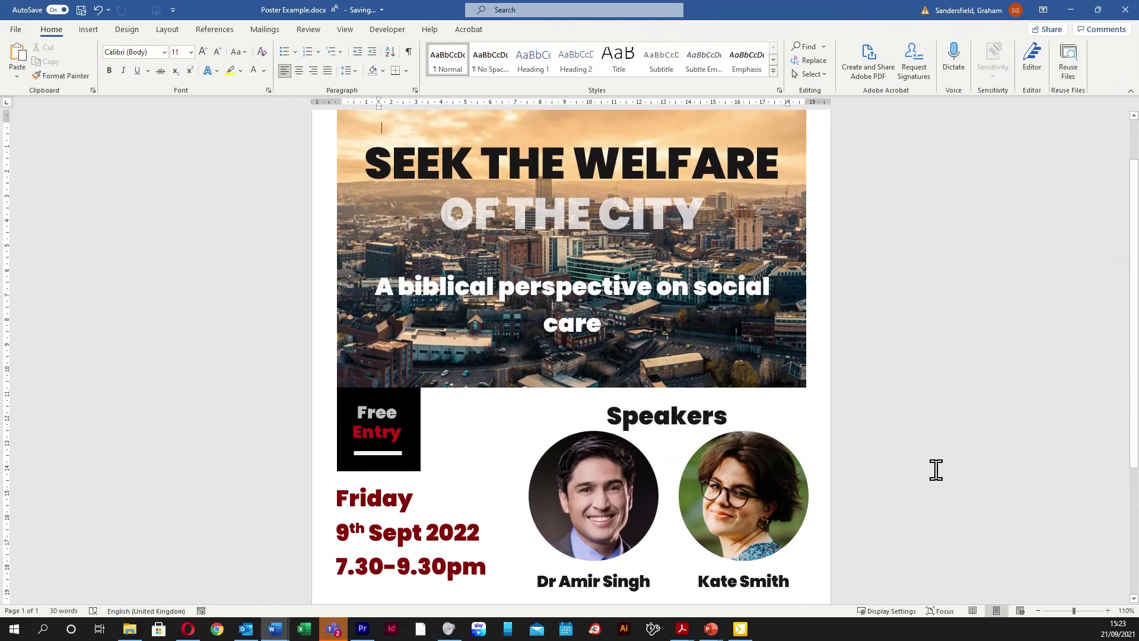
pyautogui.scroll(-5, 936, 469)
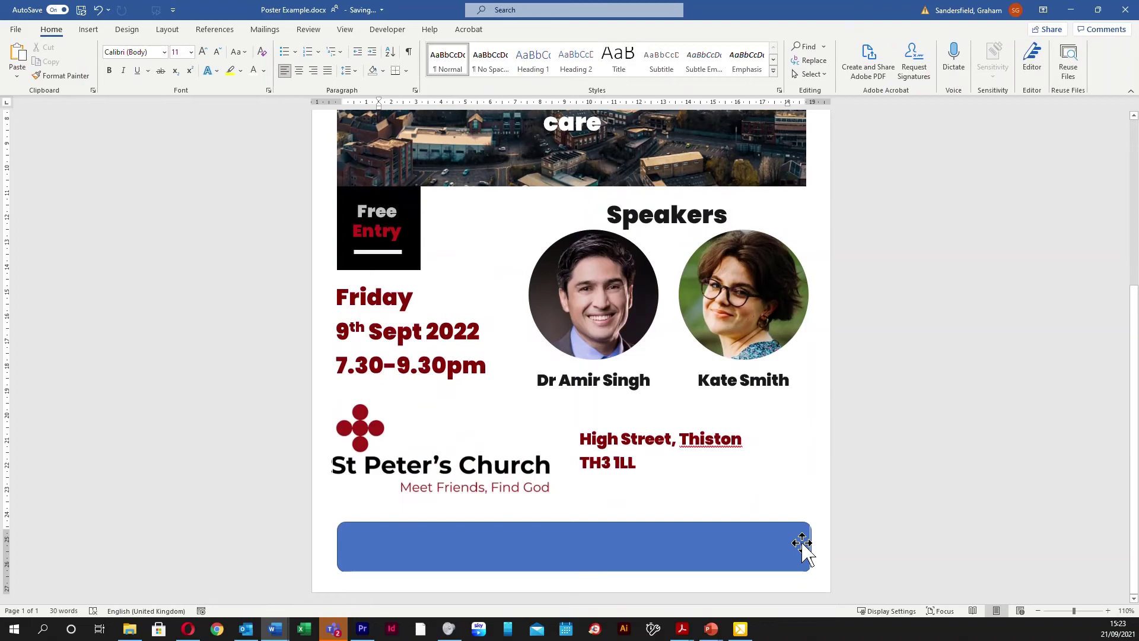
pyautogui.click(802, 543)
pyautogui.moveTo(813, 546); pyautogui.dragTo(808, 546)
pyautogui.click(873, 532)
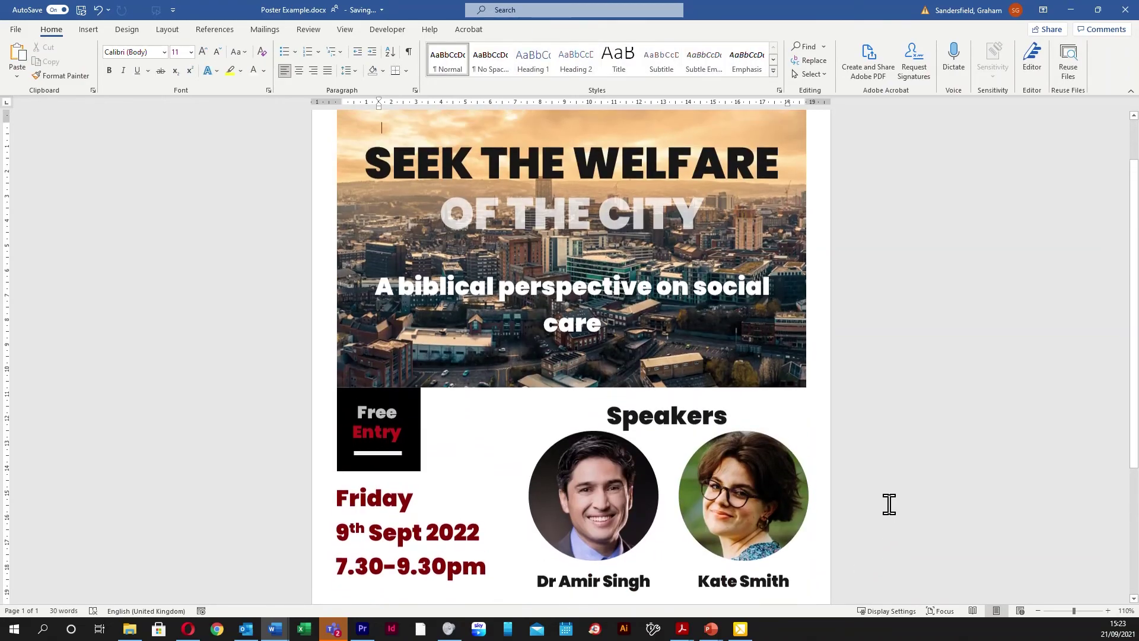
pyautogui.scroll(-2, 871, 499)
pyautogui.scroll(-2, 872, 499)
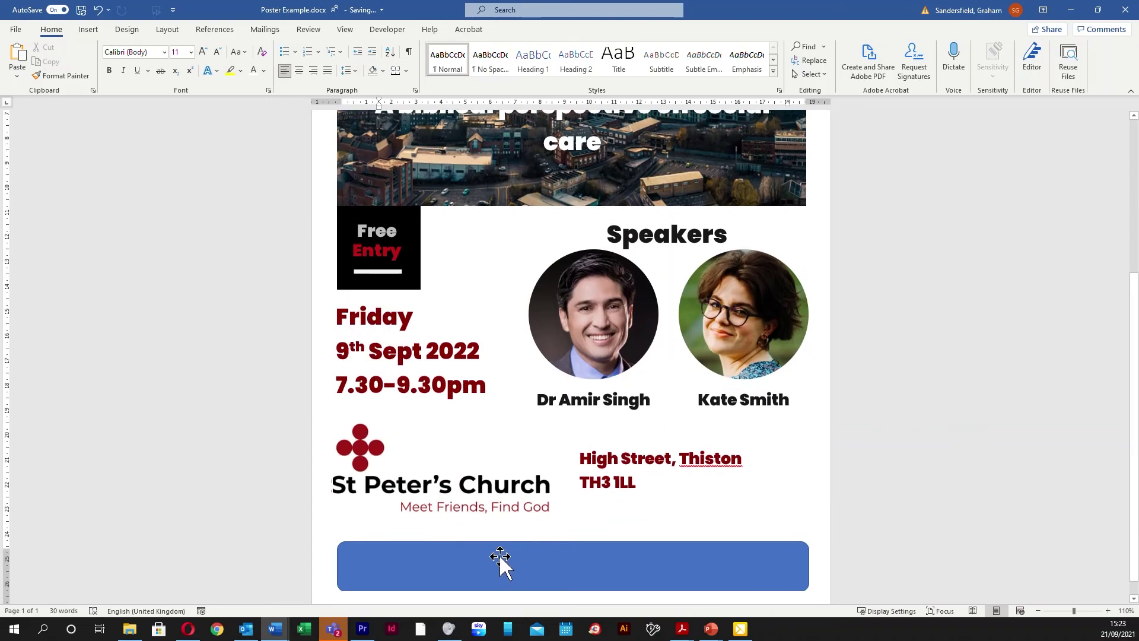
# Fill the rounded rectangle beneath the logo and address with a custom dark red matching the date text
pyautogui.click(451, 561)
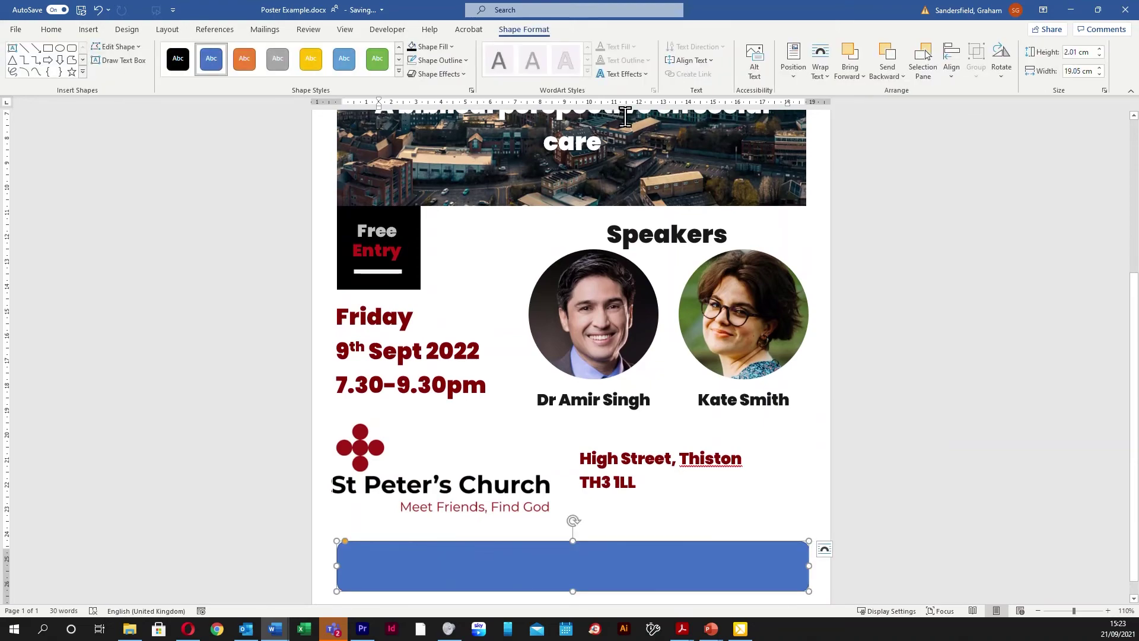
pyautogui.click(451, 46)
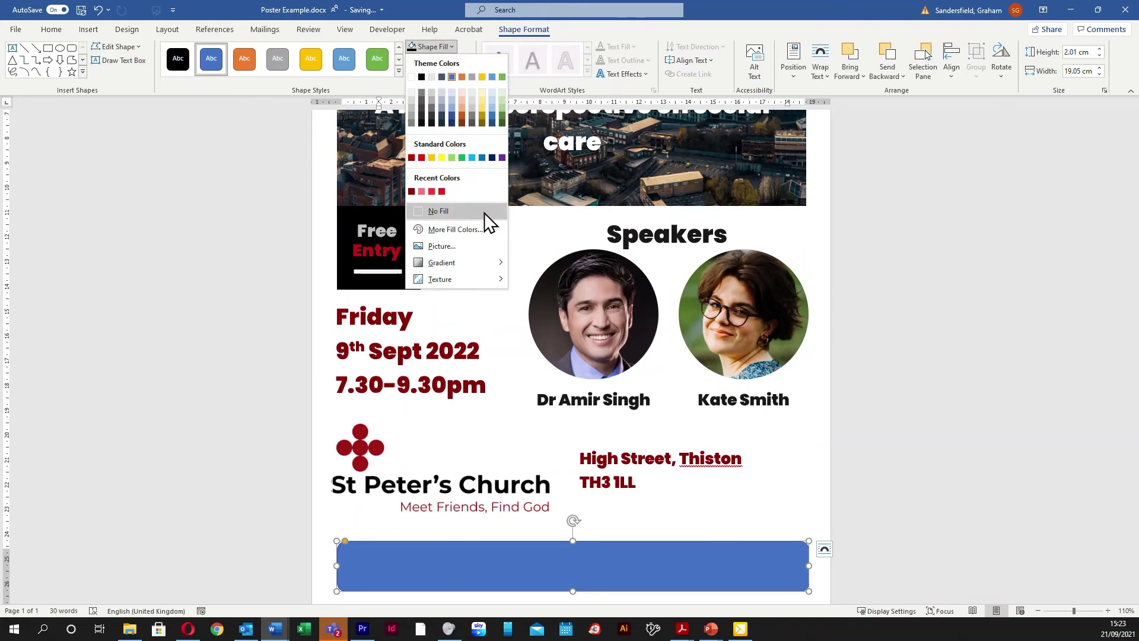
pyautogui.click(449, 230)
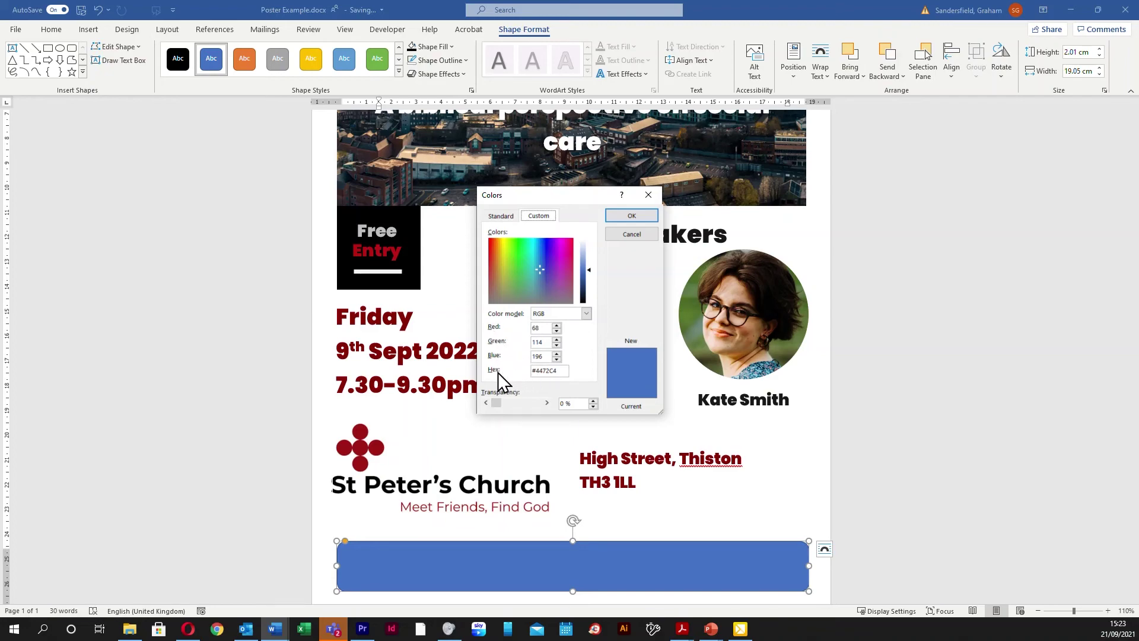
pyautogui.doubleClick(544, 371)
pyautogui.click(632, 215)
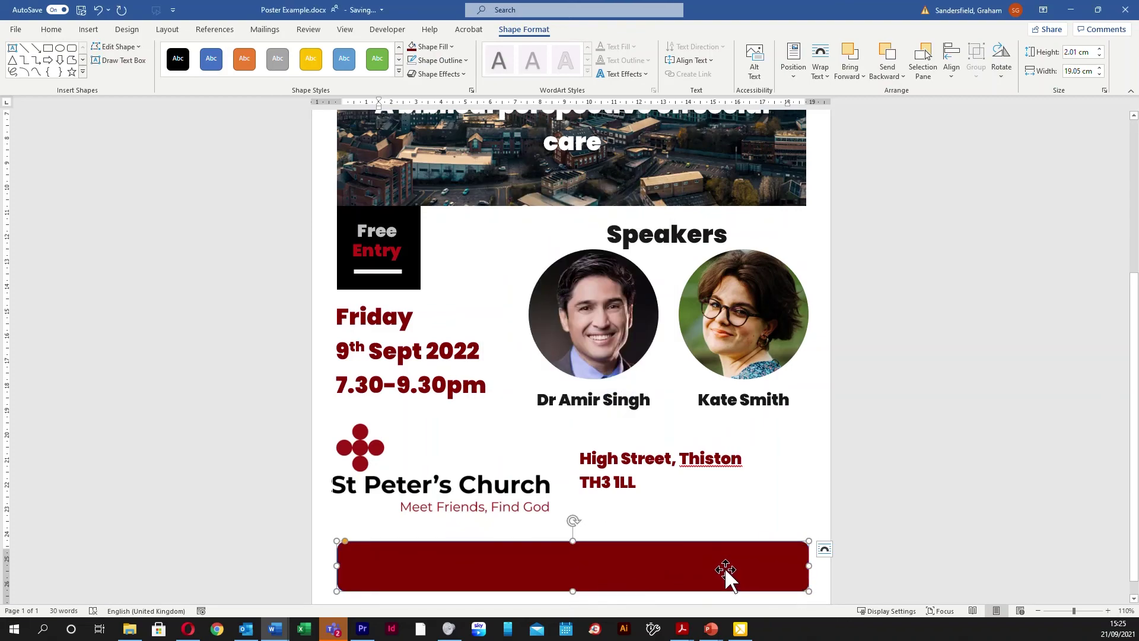
# Remove the outline from the dark red banner and deselect it
pyautogui.click(465, 61)
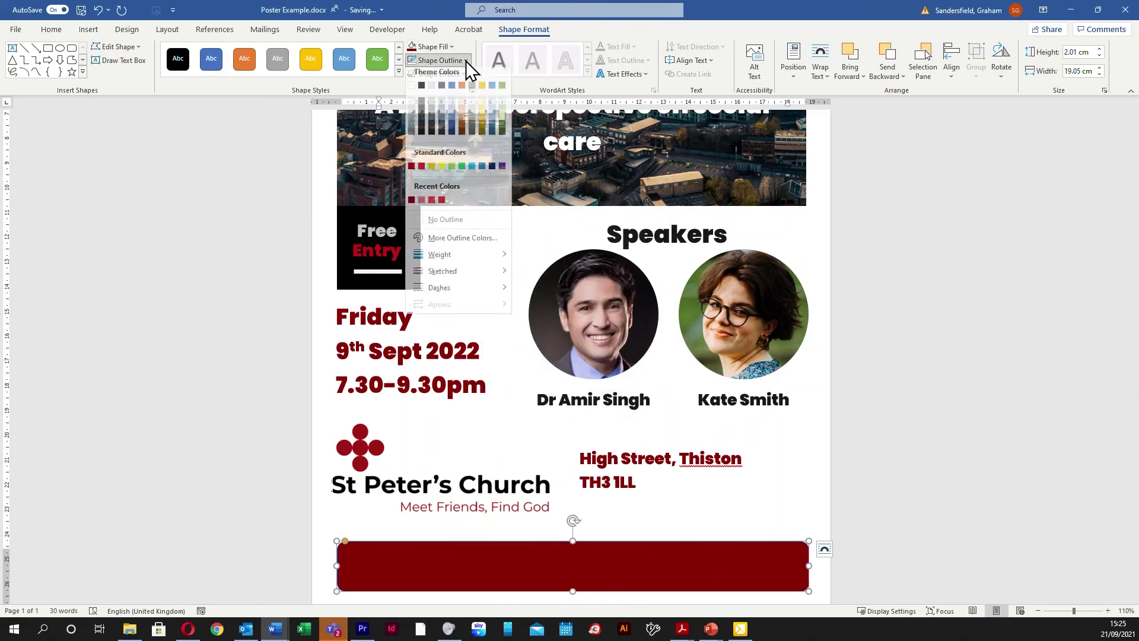
pyautogui.click(451, 225)
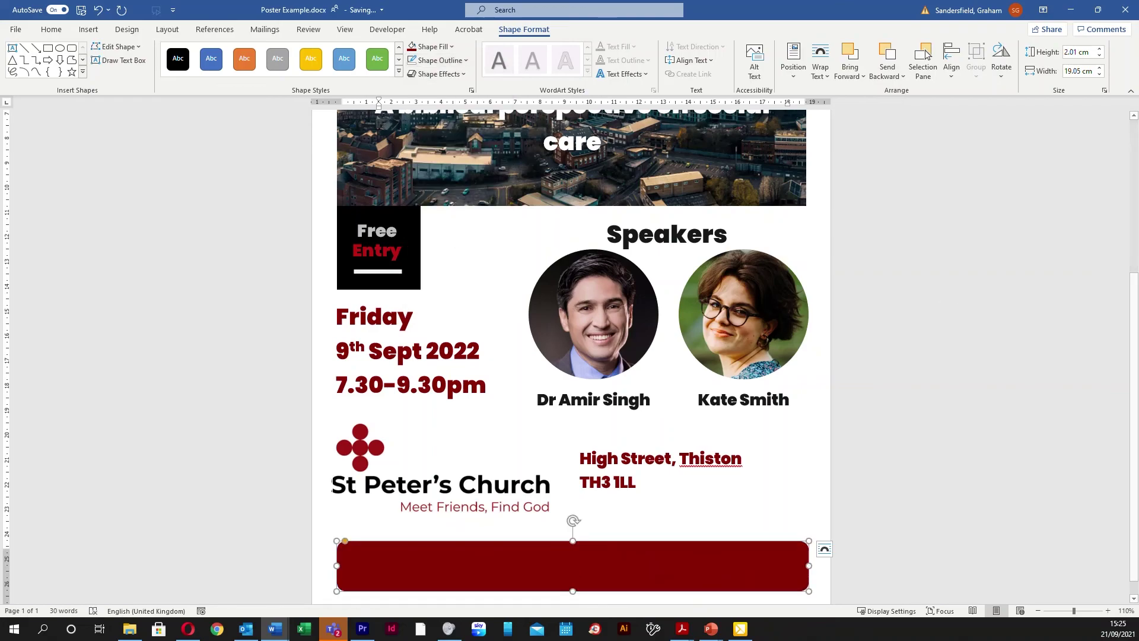
pyautogui.click(961, 400)
pyautogui.scroll(3, 927, 366)
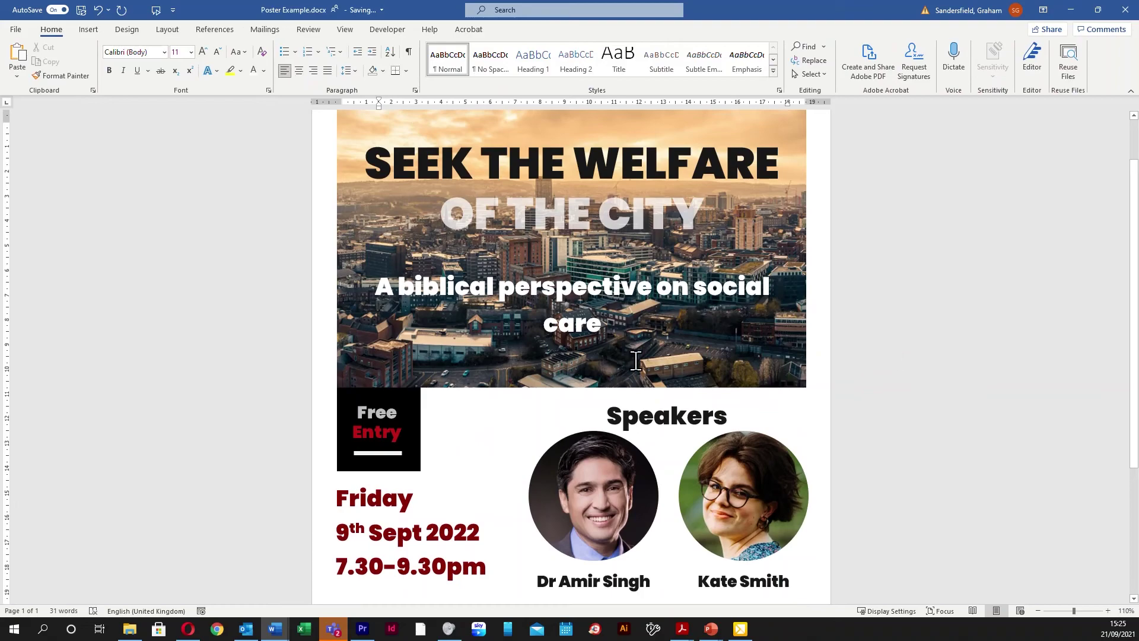
pyautogui.scroll(2, 631, 359)
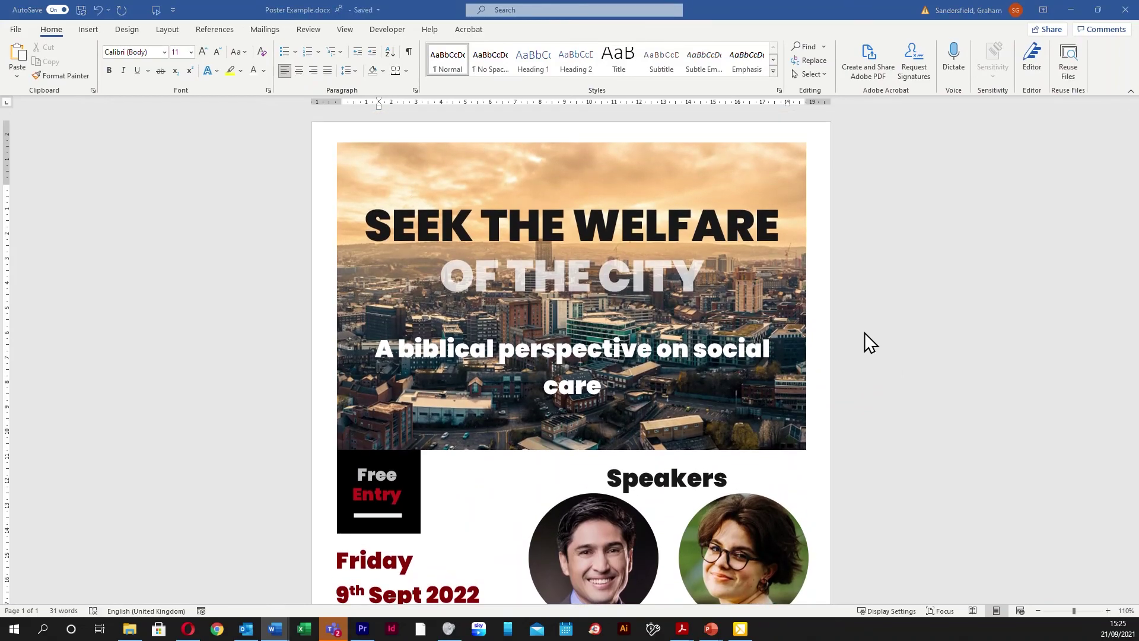
pyautogui.hotkey('ctrl', 'v')
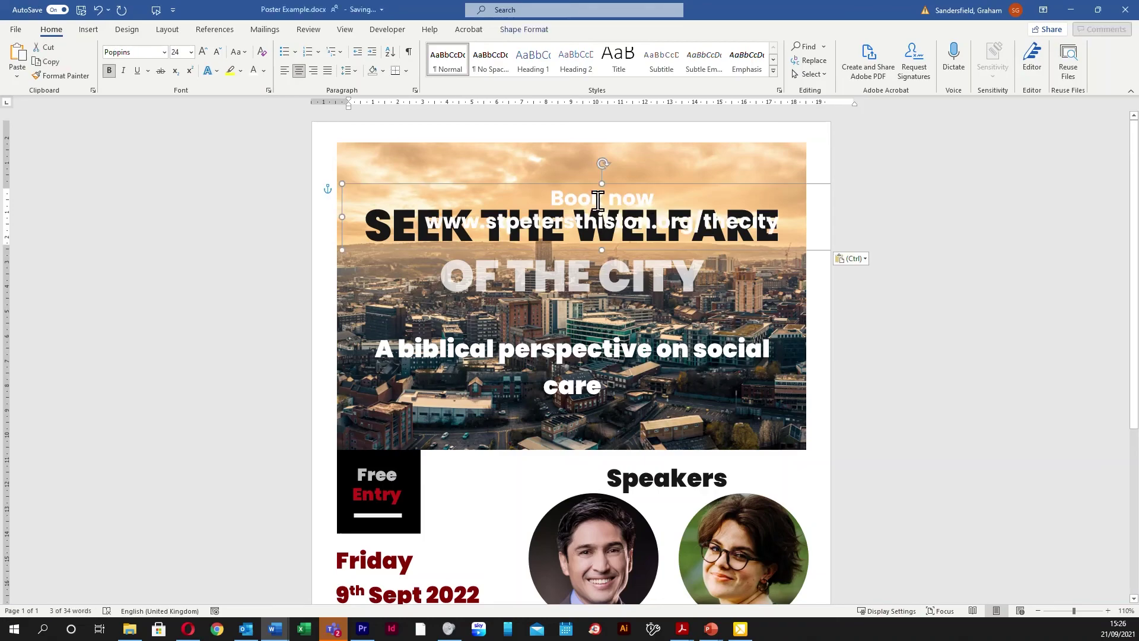
pyautogui.scroll(-3, 949, 214)
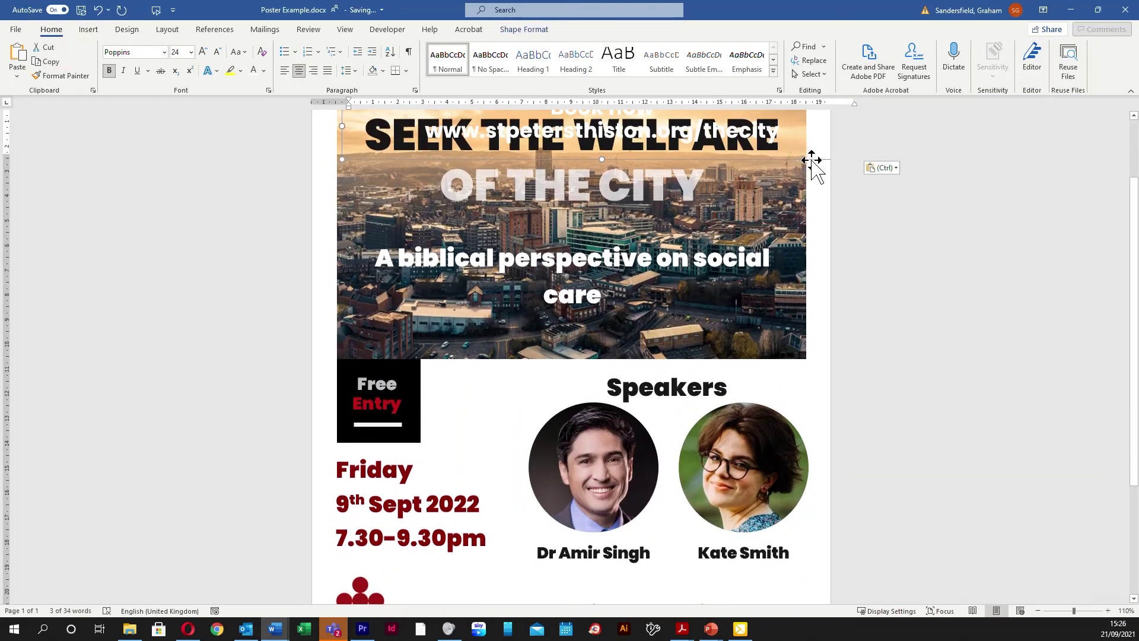
pyautogui.moveTo(809, 166); pyautogui.dragTo(780, 585)
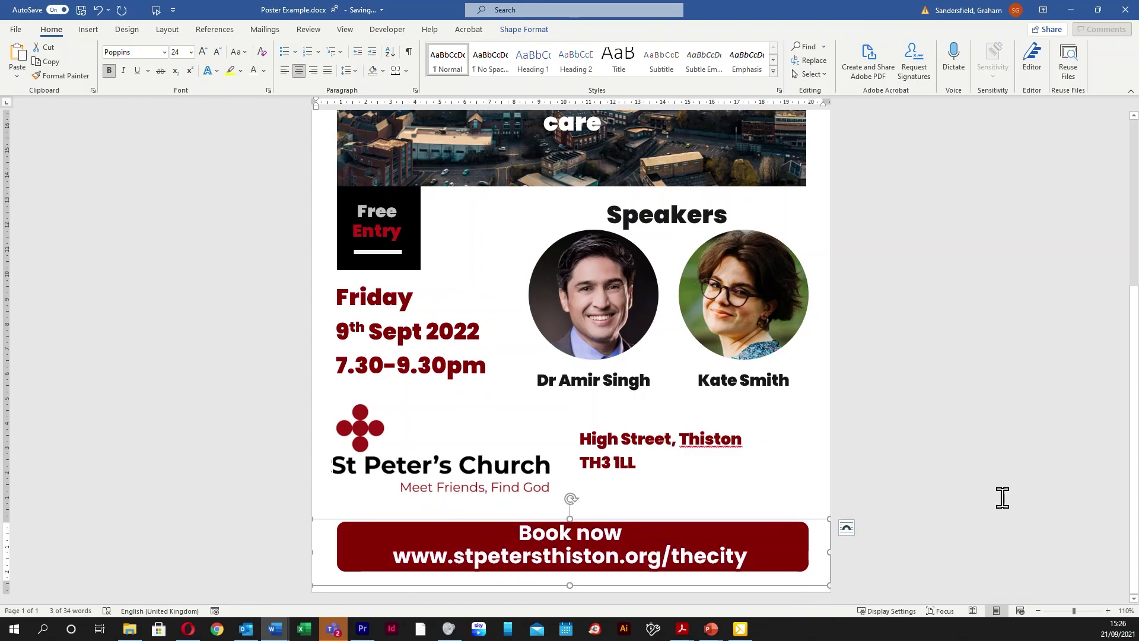
pyautogui.click(948, 522)
# Move the booking text slightly lower and extend the red banner upwards to about 2.35 cm high
pyautogui.scroll(-3, 920, 497)
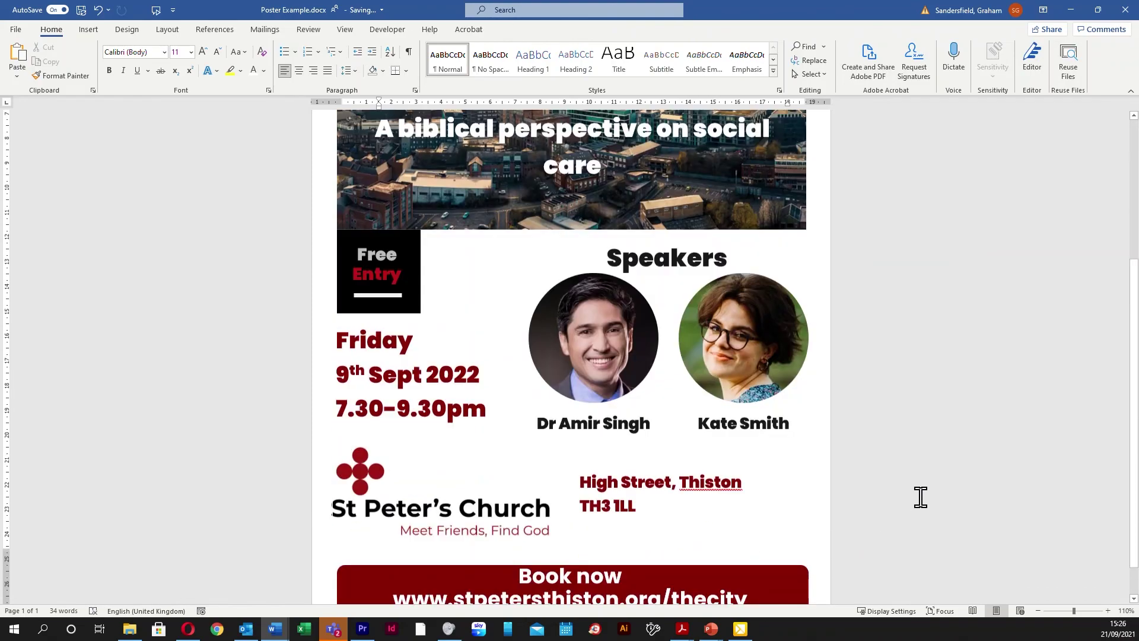
pyautogui.scroll(-1, 920, 497)
pyautogui.click(508, 552)
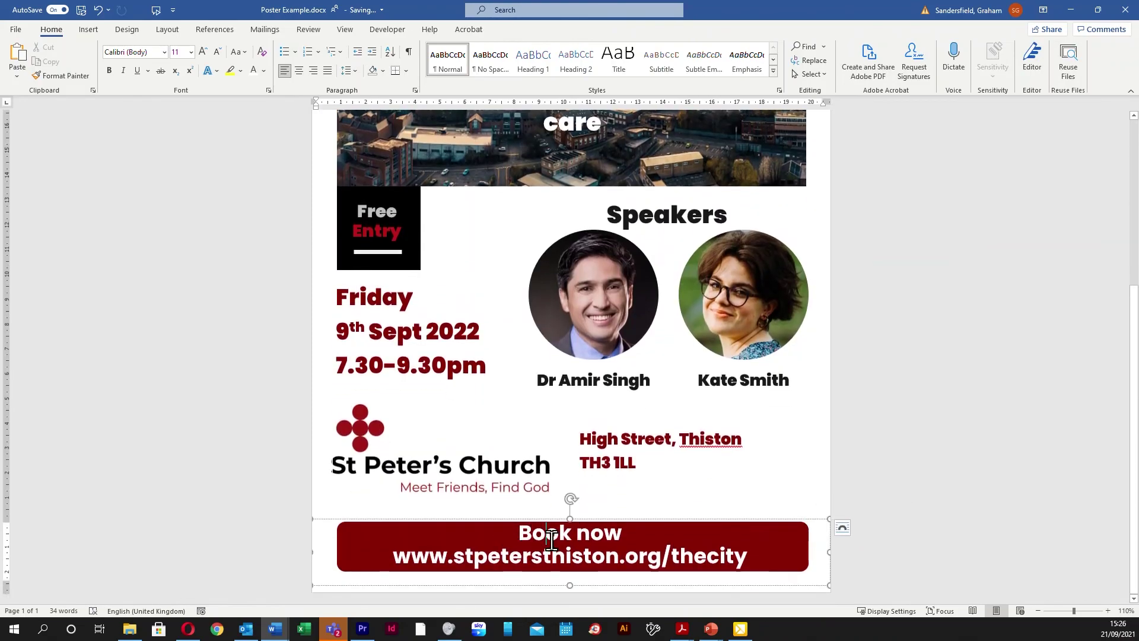
pyautogui.moveTo(534, 520); pyautogui.dragTo(536, 524)
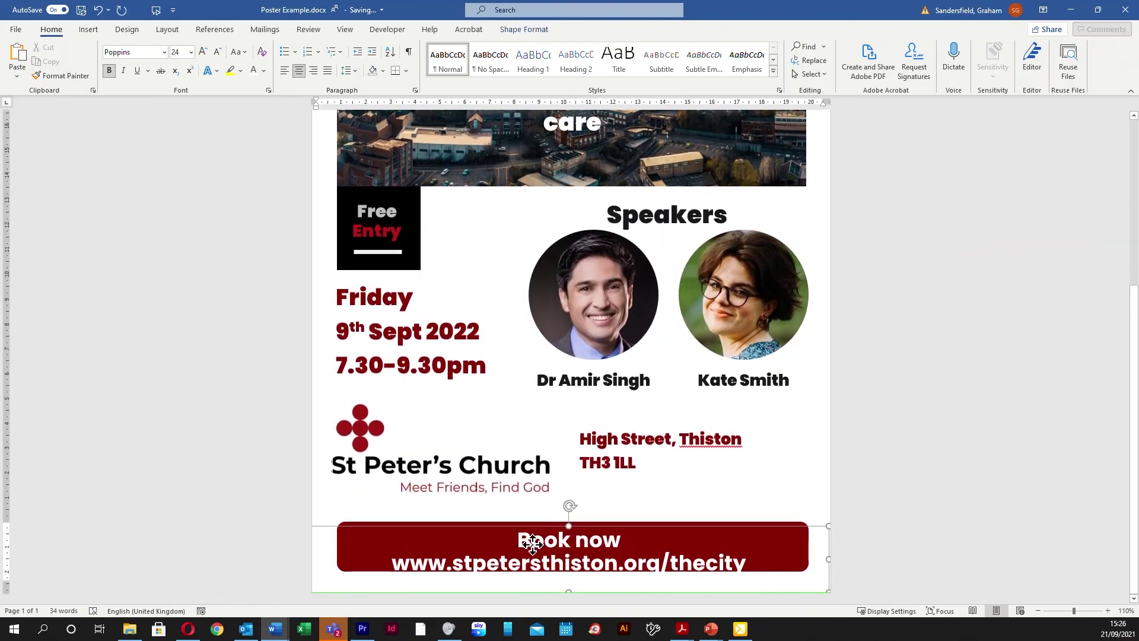
pyautogui.click(535, 521)
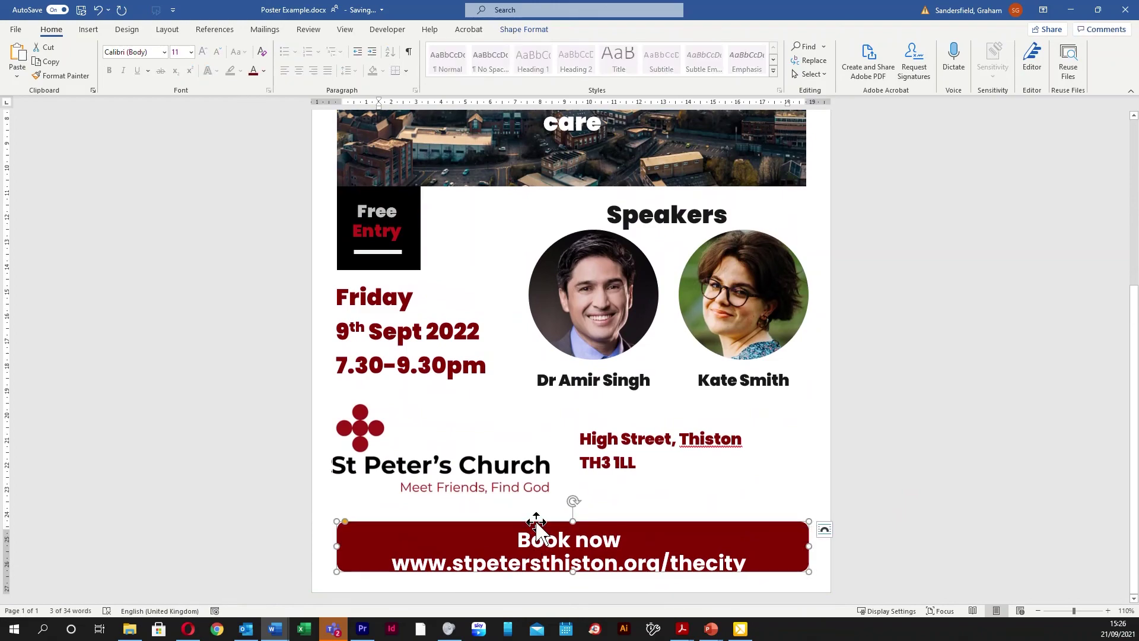
pyautogui.moveTo(572, 522); pyautogui.dragTo(572, 513)
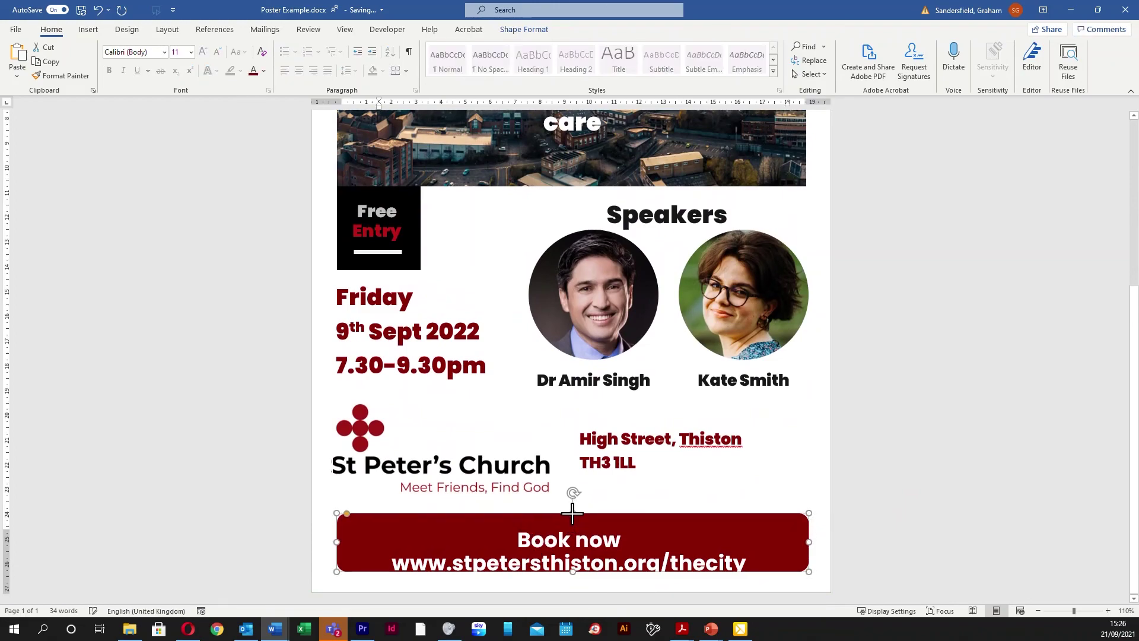
# Nudge the booking text box up until both lines sit centred vertically within the red banner
pyautogui.click(560, 536)
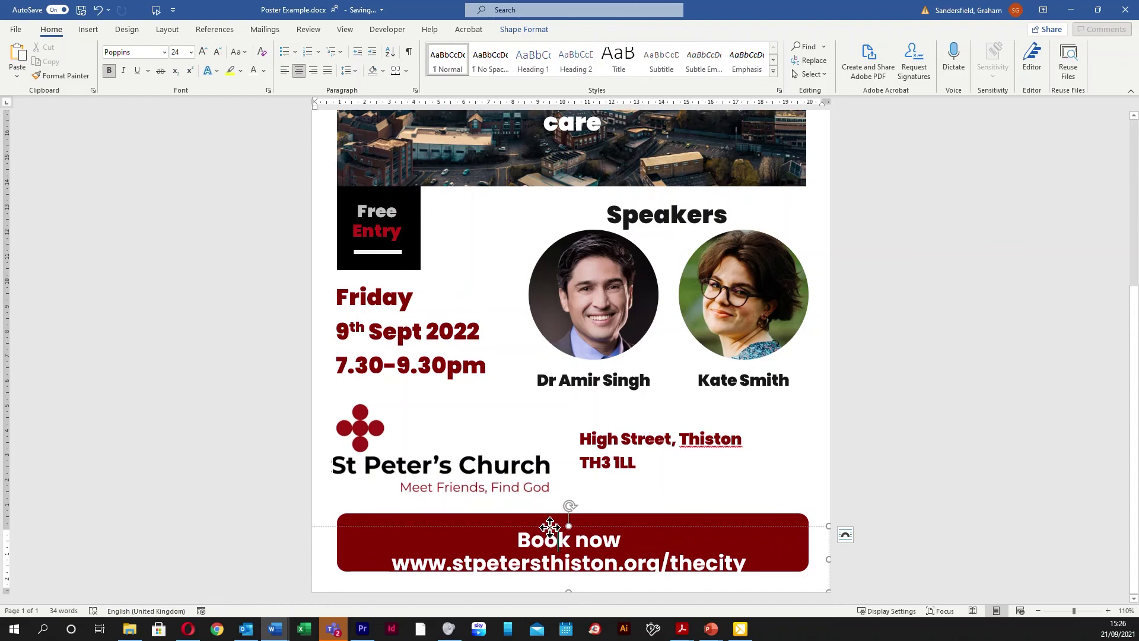
pyautogui.click(551, 527)
pyautogui.press('Up')
pyautogui.press('Up')
pyautogui.press('Up')
pyautogui.press('Up')
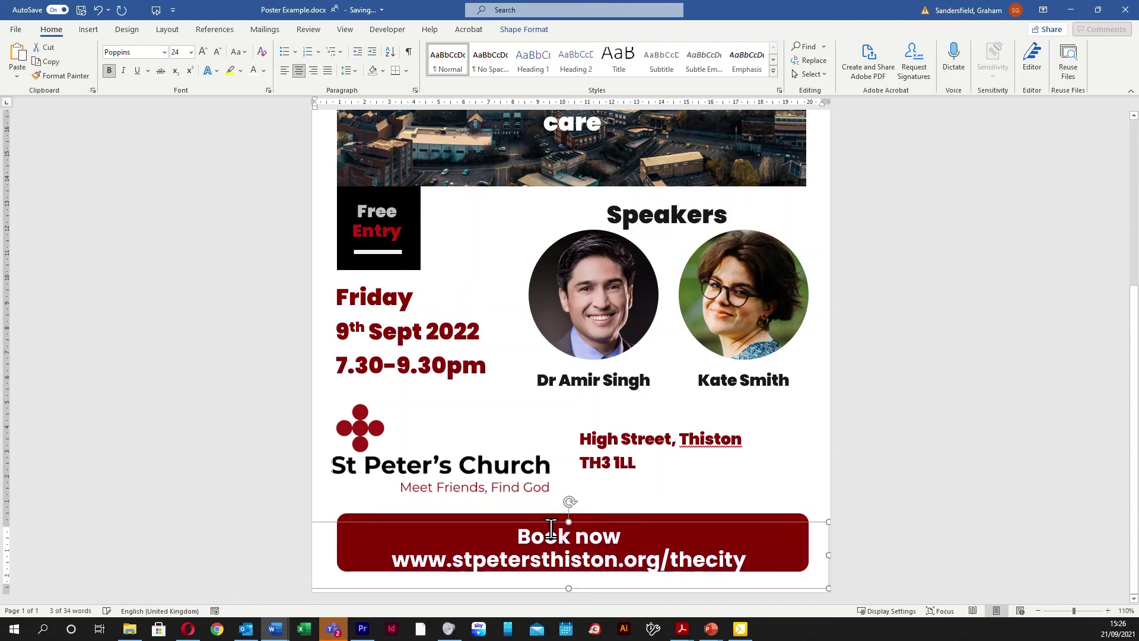
pyautogui.press('Up')
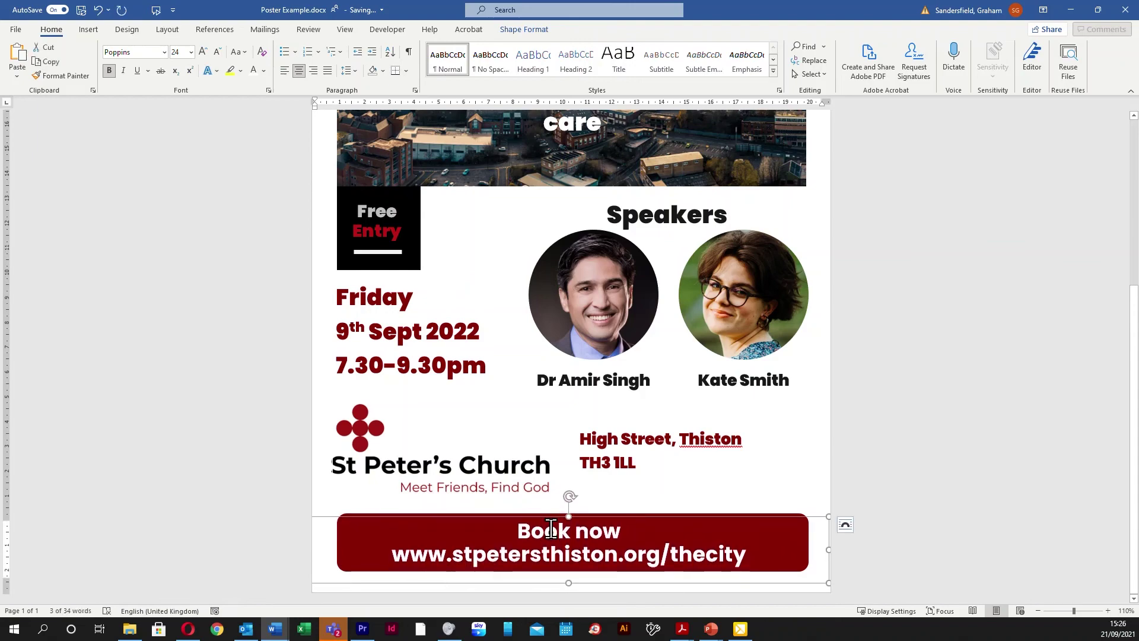
pyautogui.scroll(3, 953, 363)
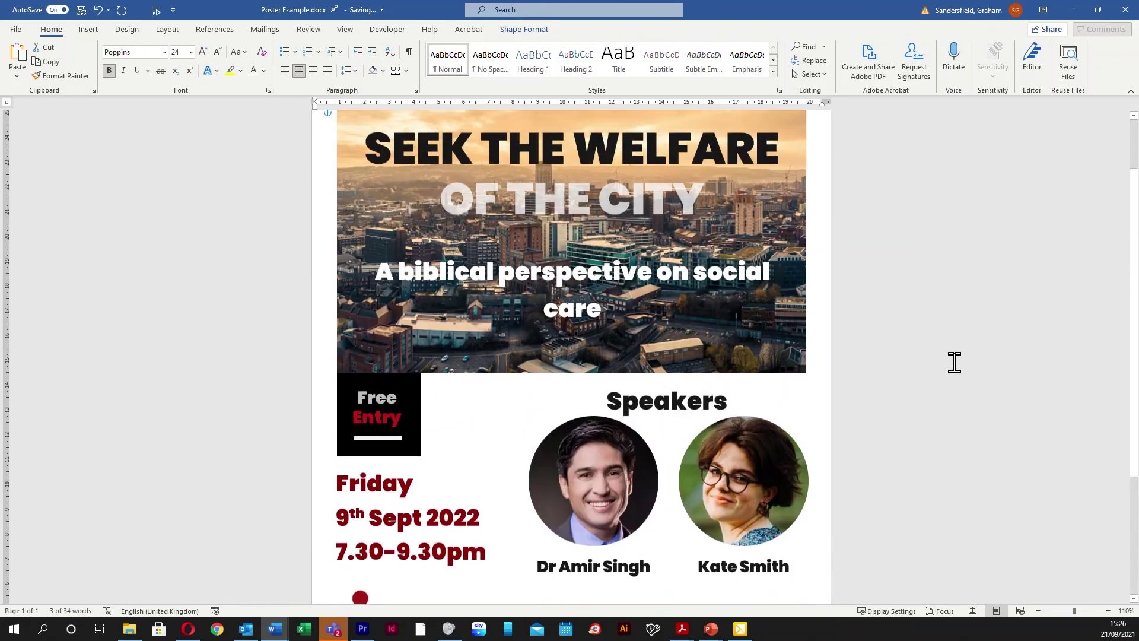
pyautogui.scroll(-3, 955, 360)
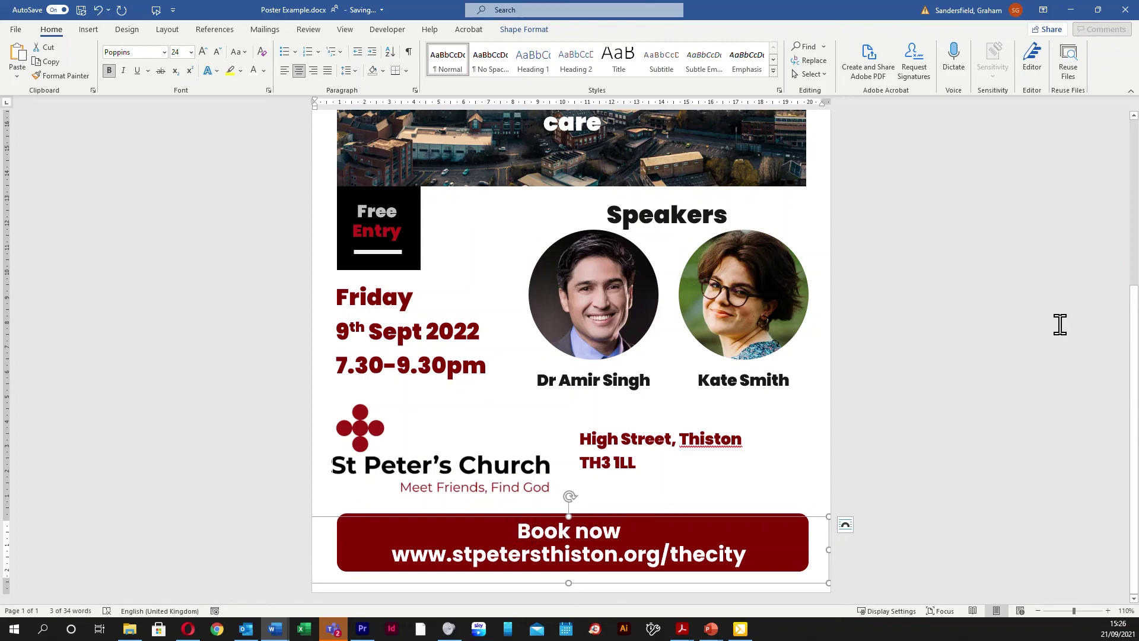
# Send the booking text box to the back, behind the red banner
pyautogui.click(541, 31)
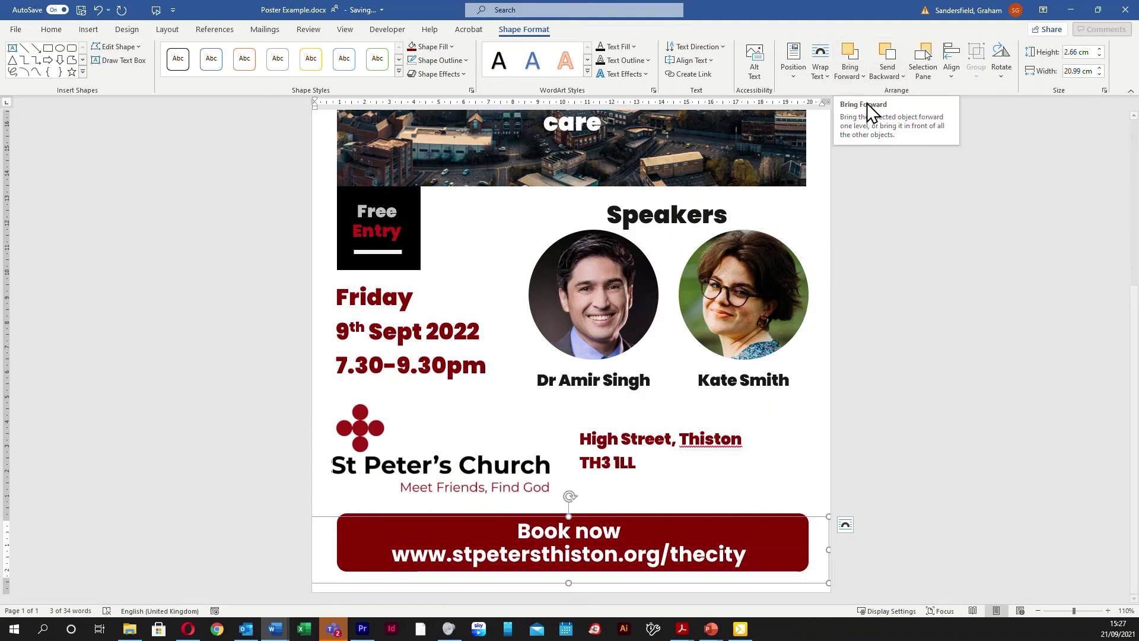
pyautogui.click(886, 76)
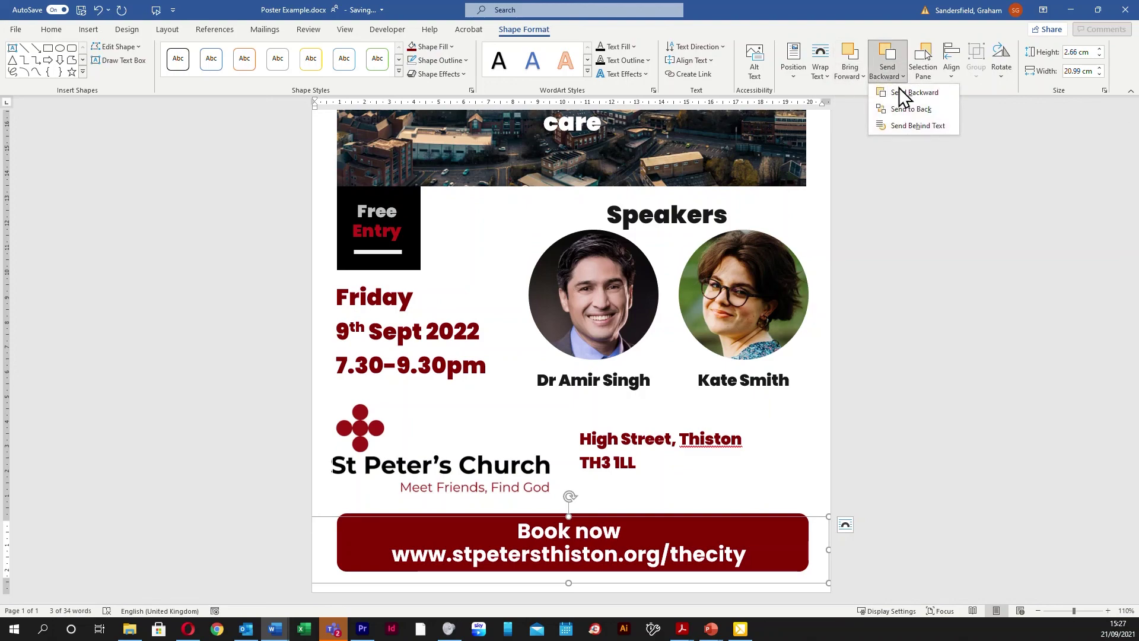
pyautogui.click(912, 108)
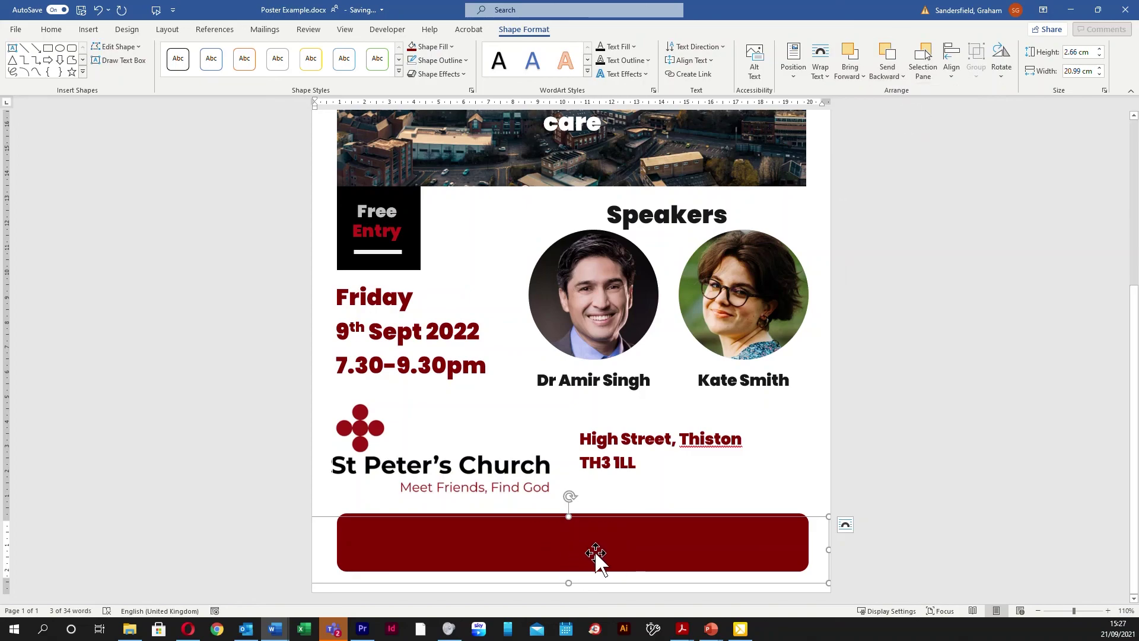
pyautogui.click(909, 512)
pyautogui.scroll(3, 909, 513)
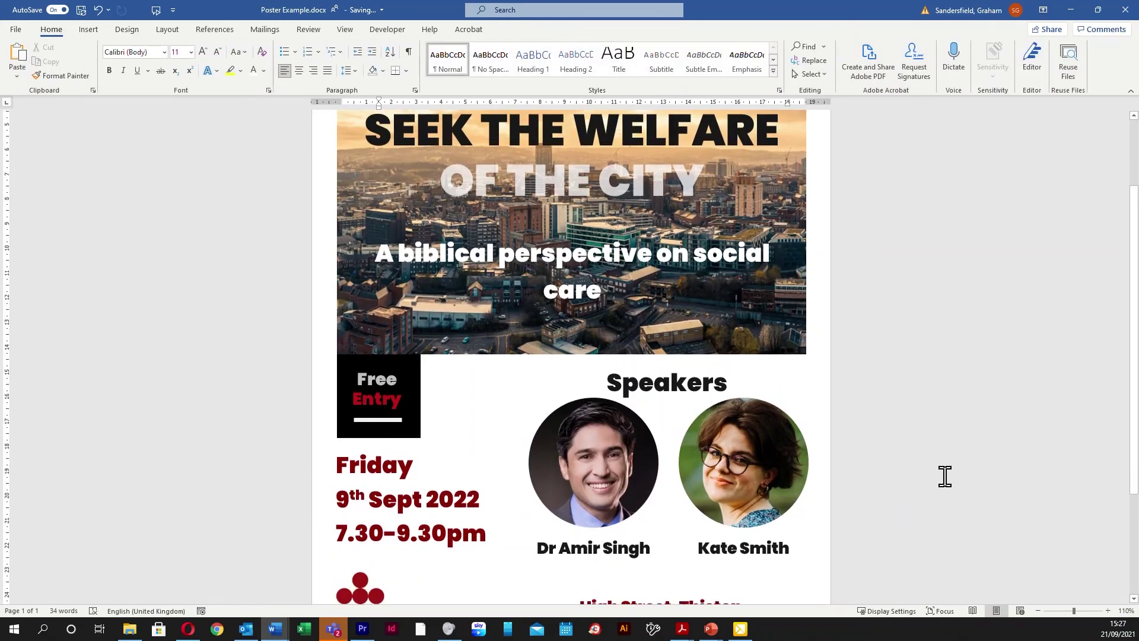
pyautogui.scroll(-3, 945, 476)
# Send the red banner to the back, behind the booking text
pyautogui.click(770, 523)
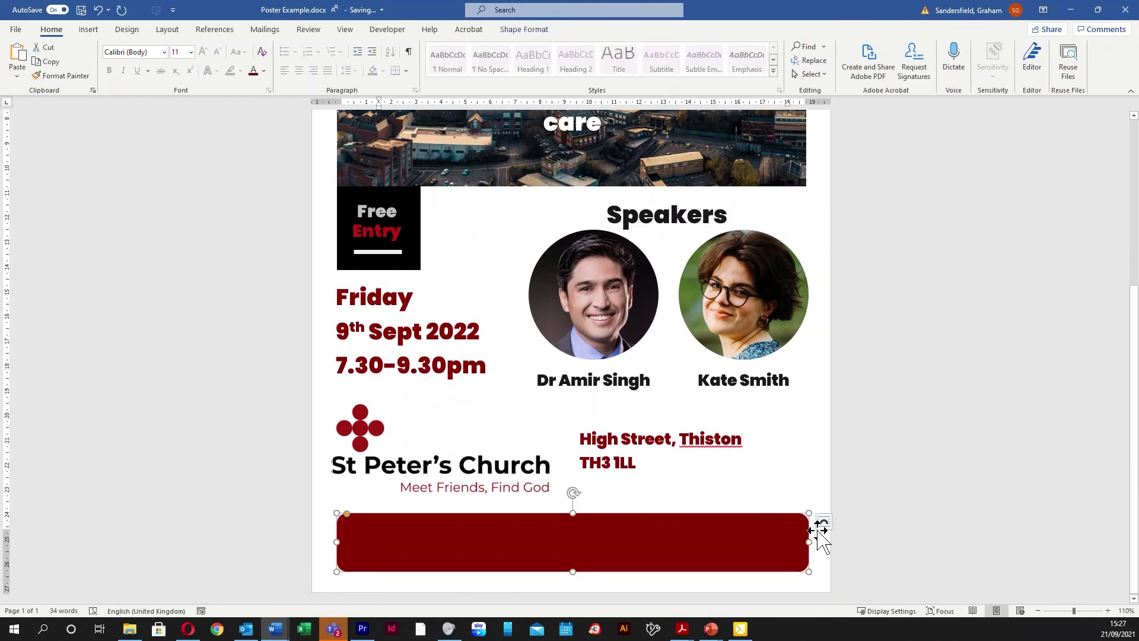
pyautogui.click(523, 34)
pyautogui.click(894, 83)
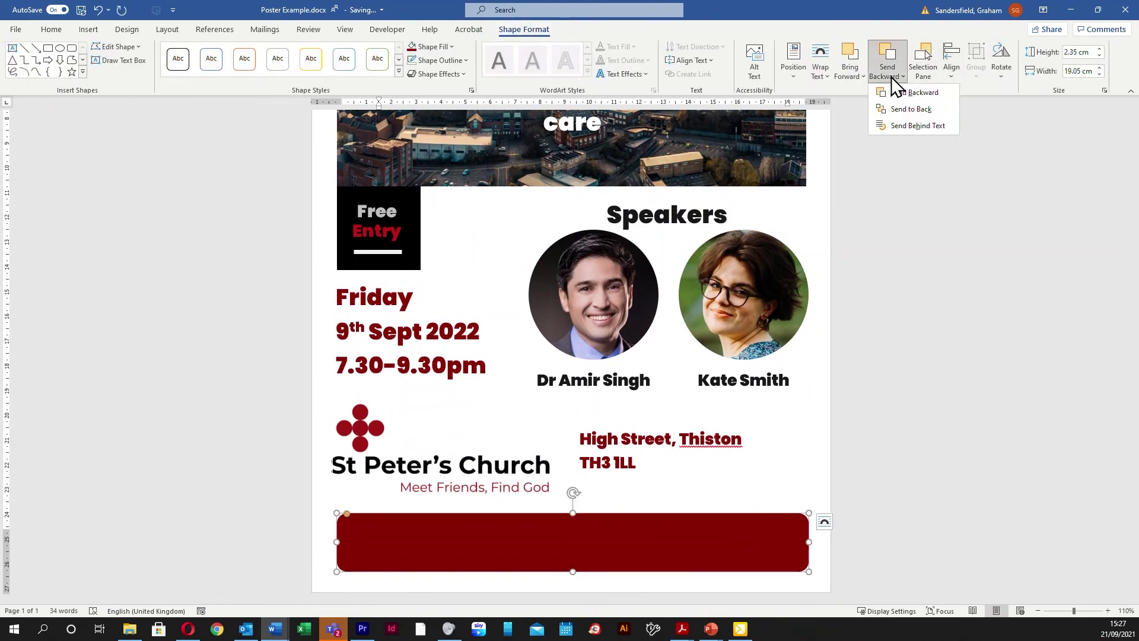
pyautogui.click(913, 110)
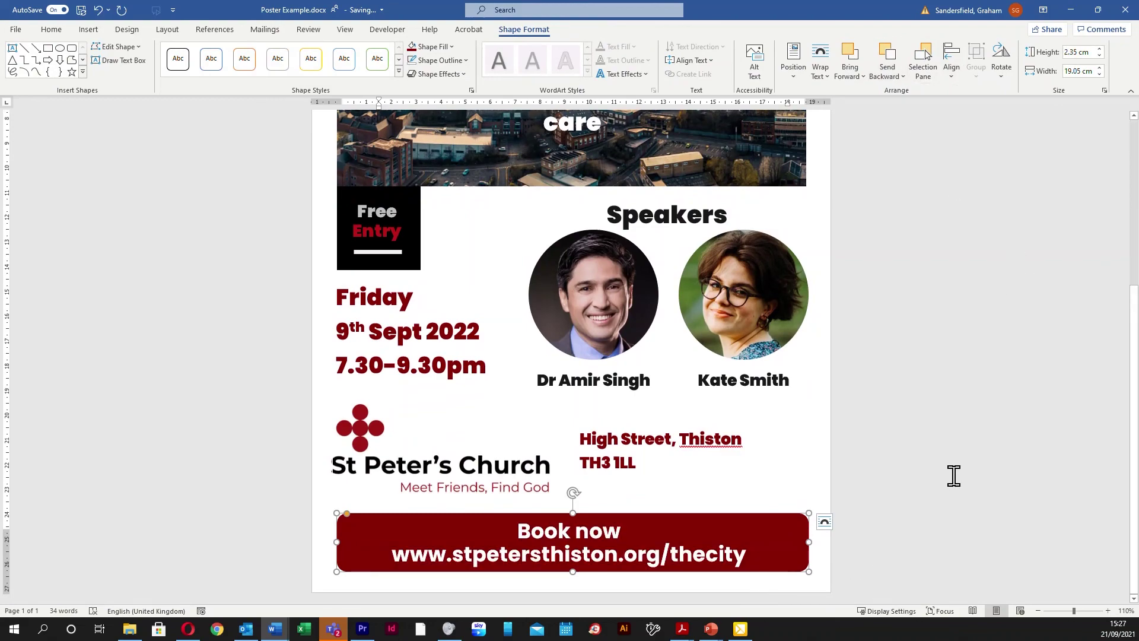
pyautogui.scroll(5, 866, 468)
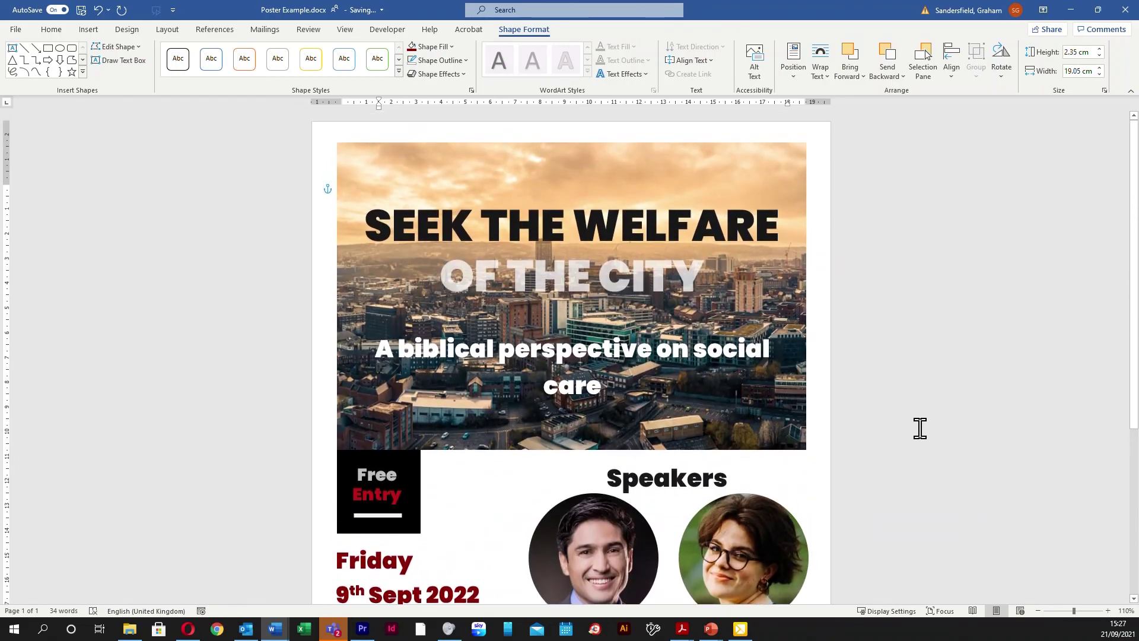
pyautogui.scroll(-5, 919, 429)
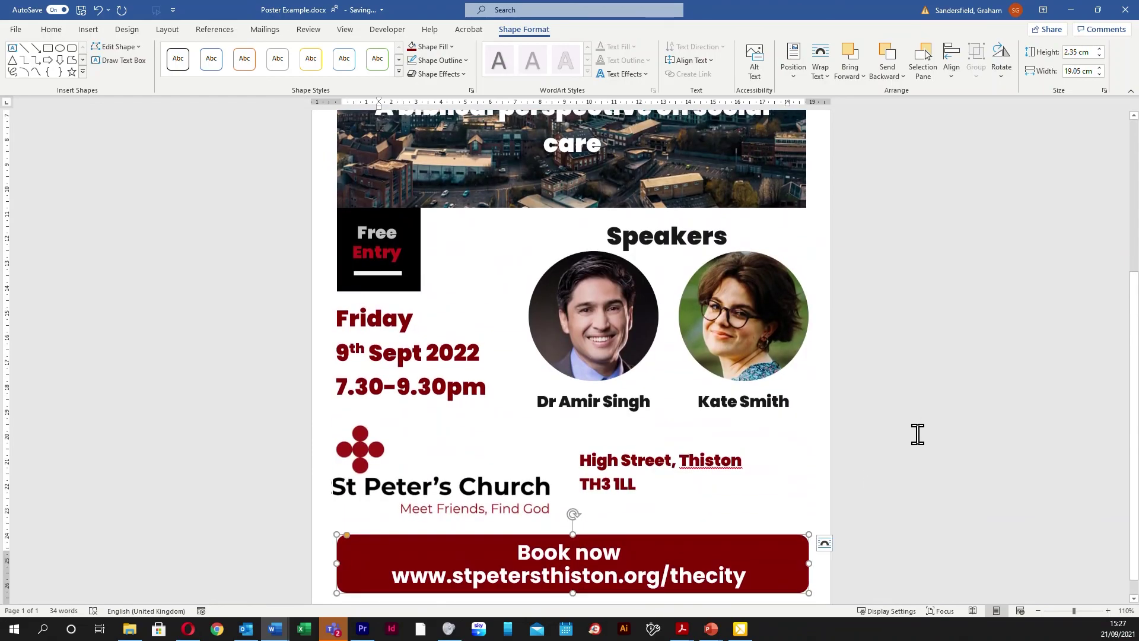